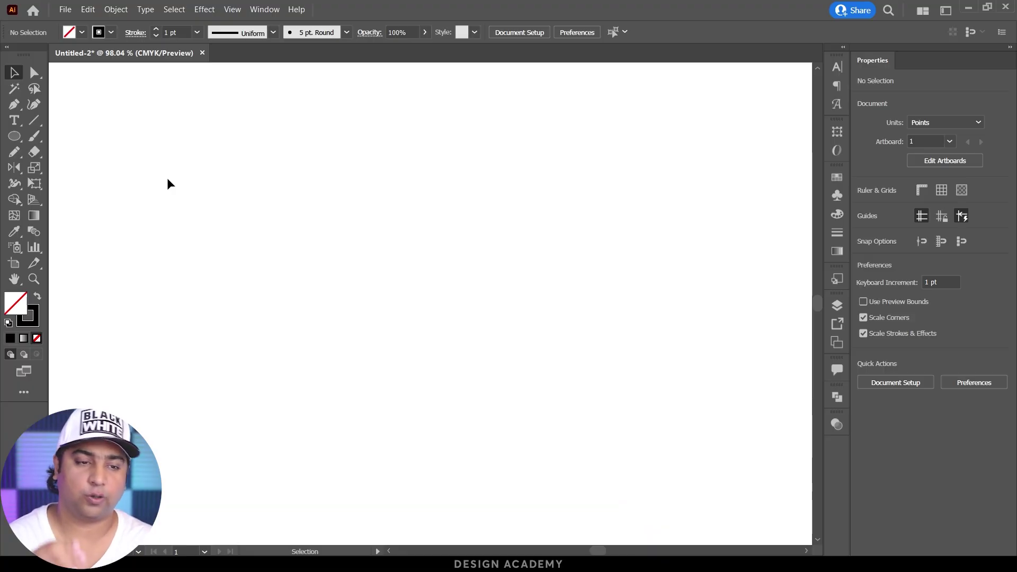
Draw a small circle and duplicate it into a touching row of six 43.749 pt circles.
click(15, 136)
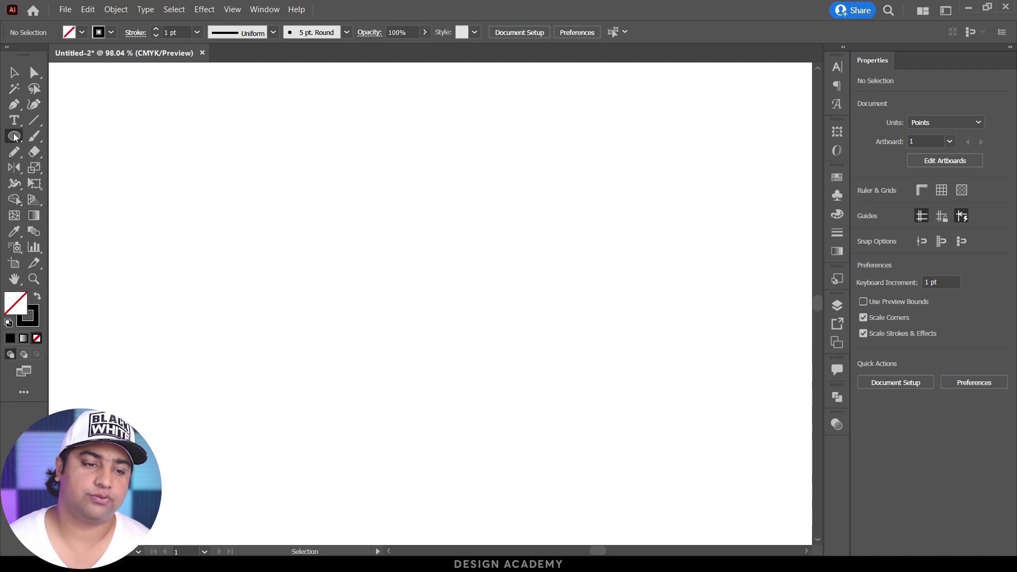
click(79, 171)
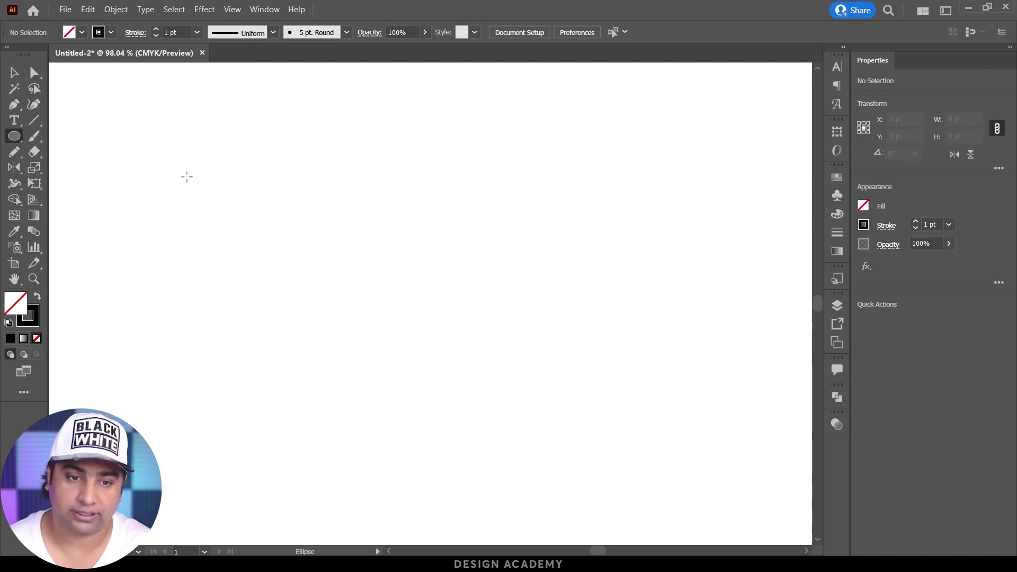
drag(206, 168, 236, 198)
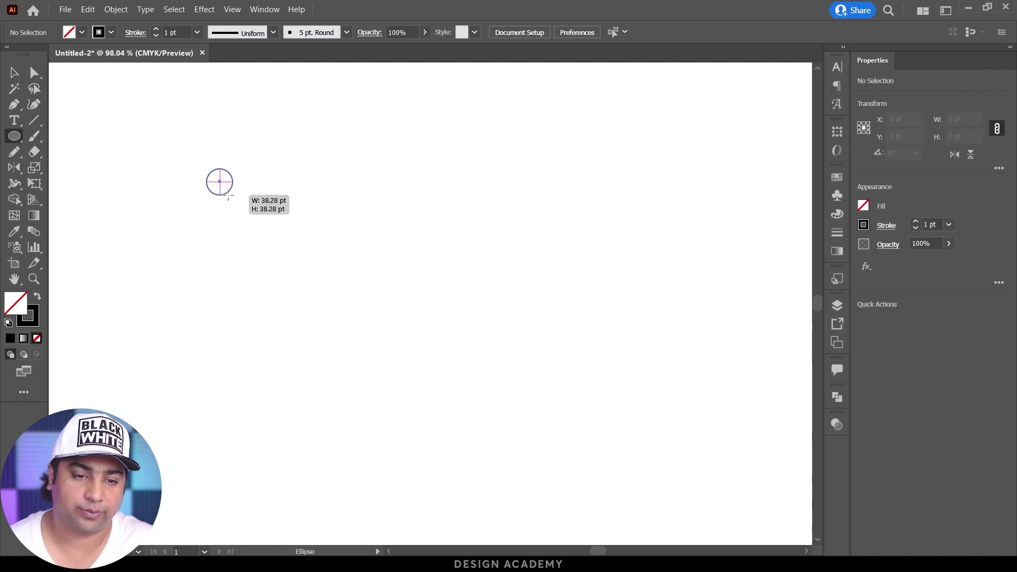
key(v)
drag(232, 192, 261, 194)
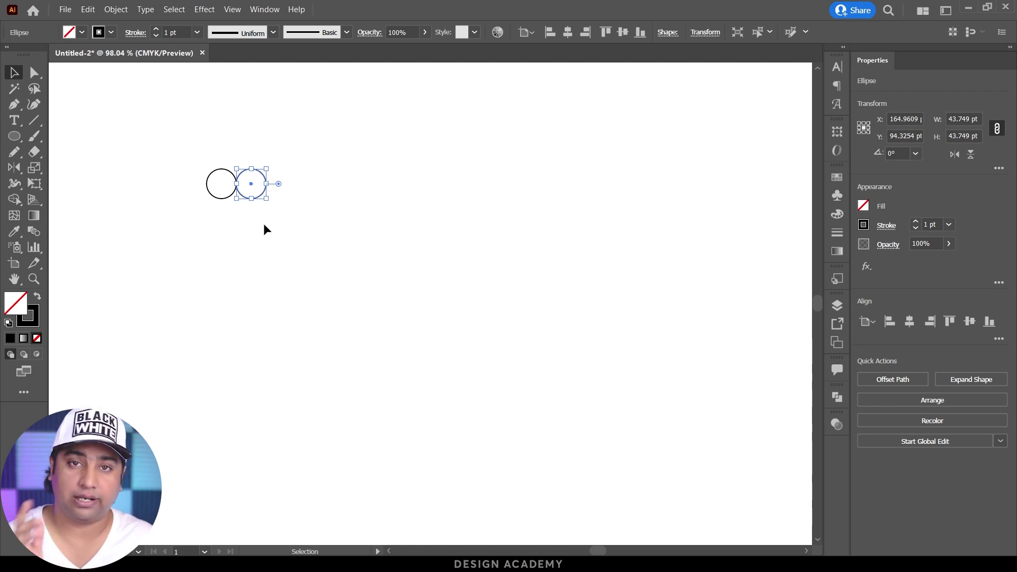
key(a)
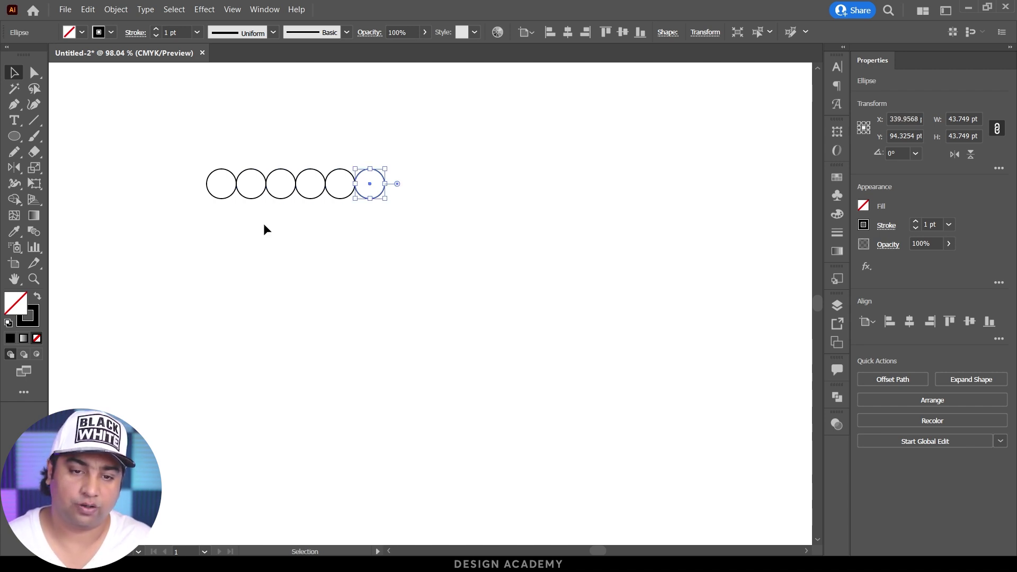
Copy the six-circle row downward and repeat it into a 6×6 grid, then select every circle.
click(264, 229)
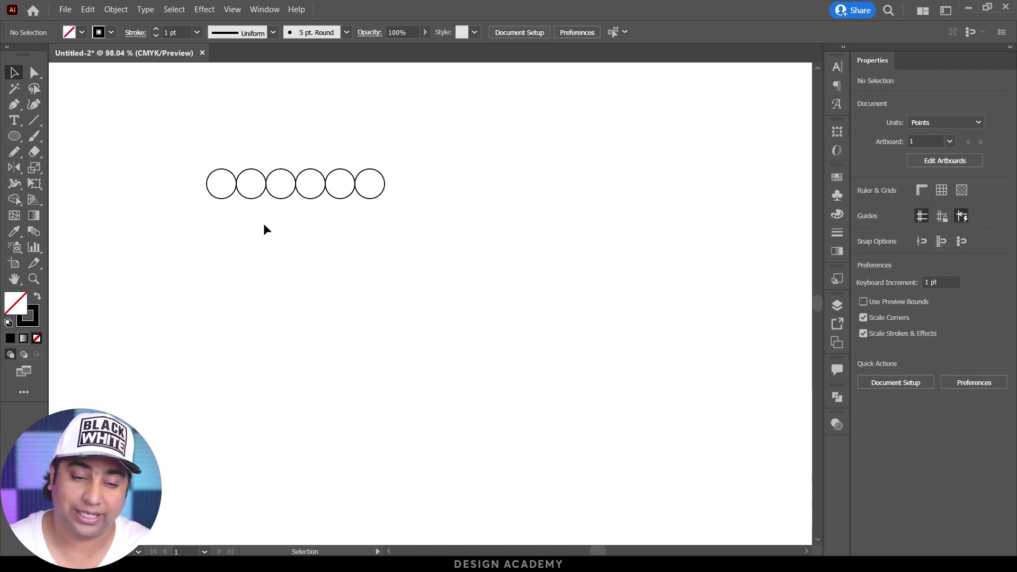
drag(174, 233, 420, 150)
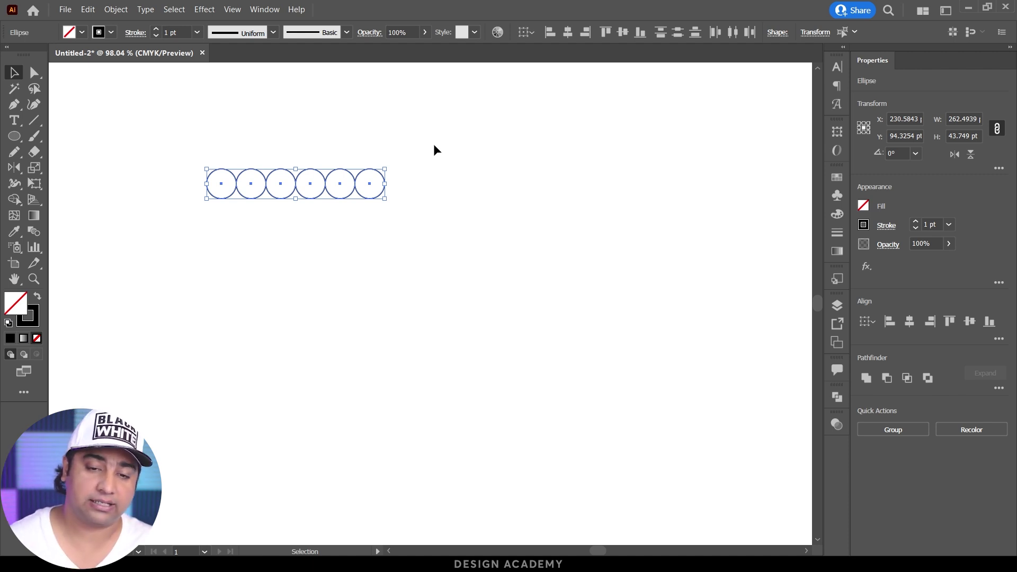
drag(341, 199, 345, 233)
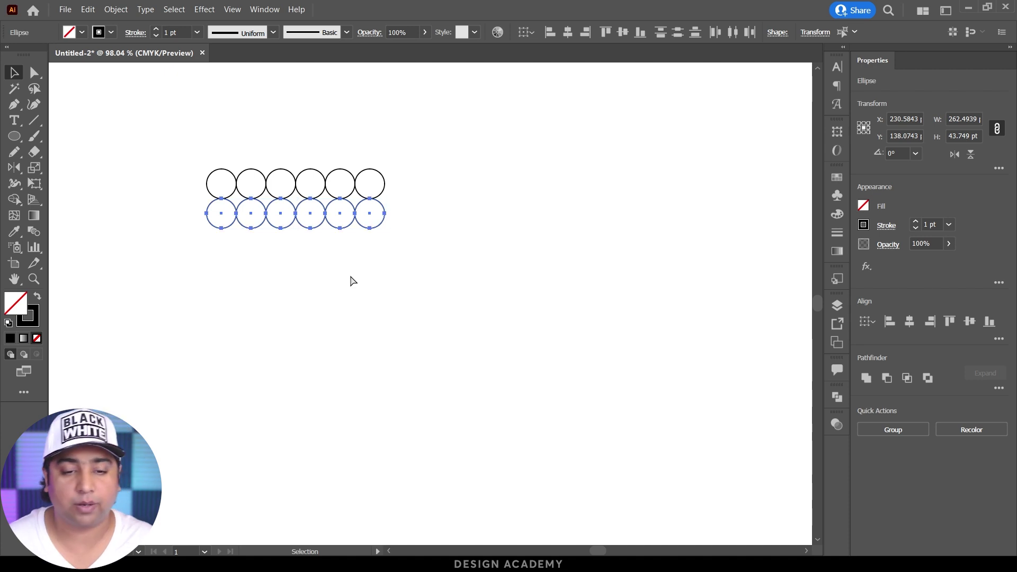
key(ctrl+d)
key(ctrl+d)
key(ctrl+d)
key(ctrl+d)
click(453, 374)
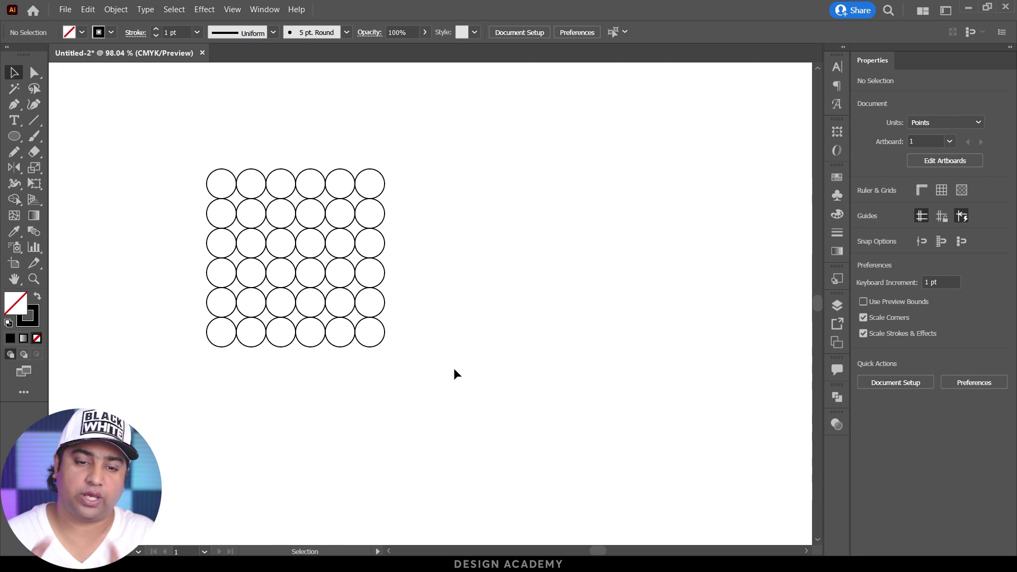
drag(448, 394, 142, 157)
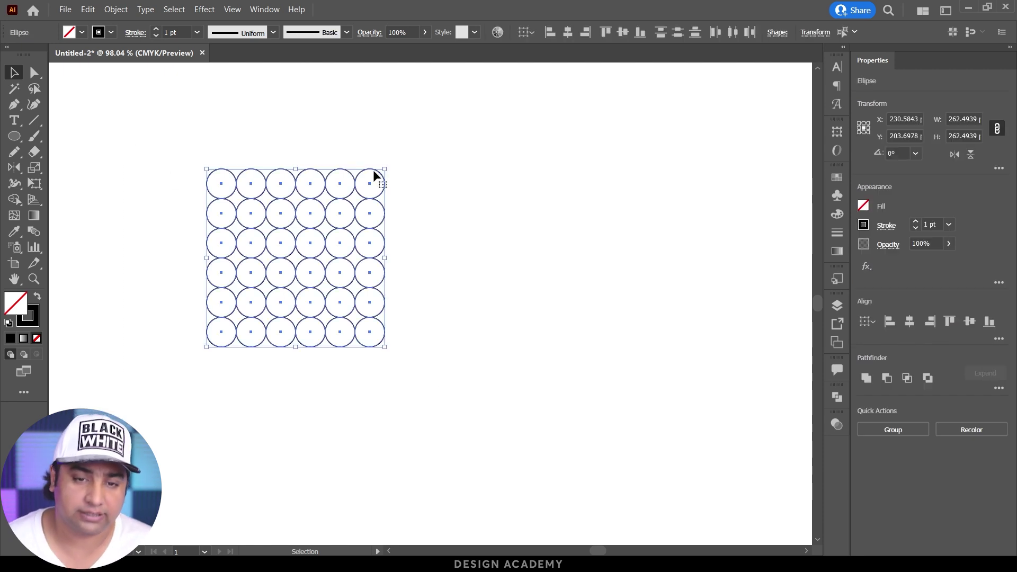
Rotate the circle grid to 315° into a diamond and shift it right and down.
drag(390, 166, 440, 227)
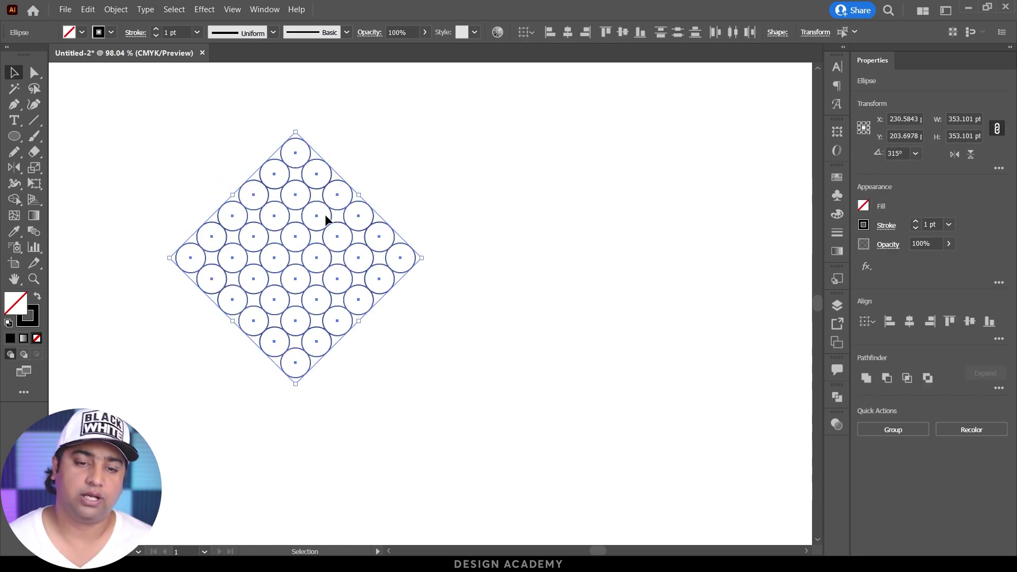
drag(330, 214, 443, 251)
click(561, 269)
scroll(384, 260, up, 3)
scroll(288, 266, down, 5)
scroll(536, 357, up, 3)
key(v)
drag(504, 377, 182, 193)
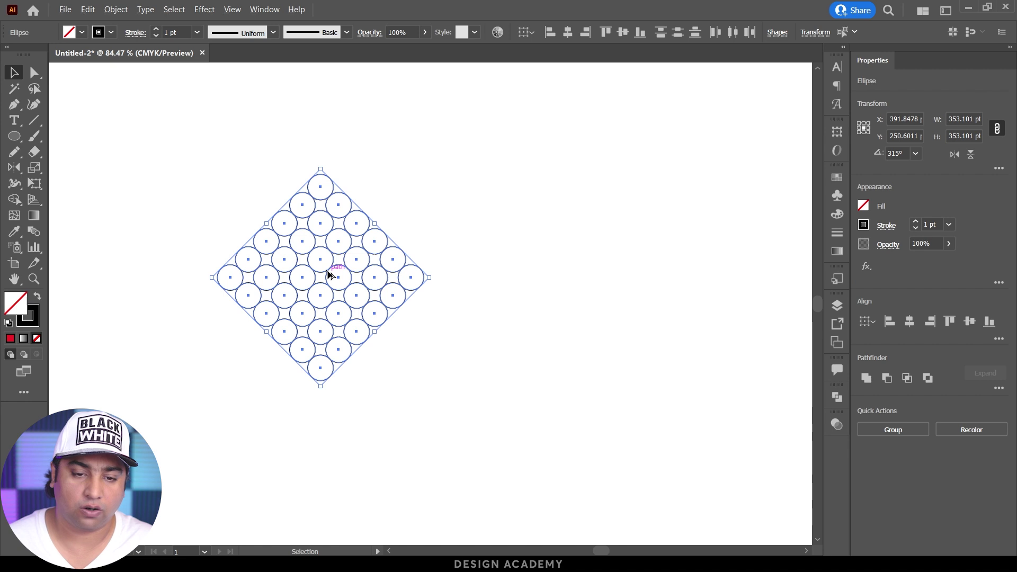
Duplicate the diamond grid to the right into four copies and select the first one.
drag(328, 274, 557, 275)
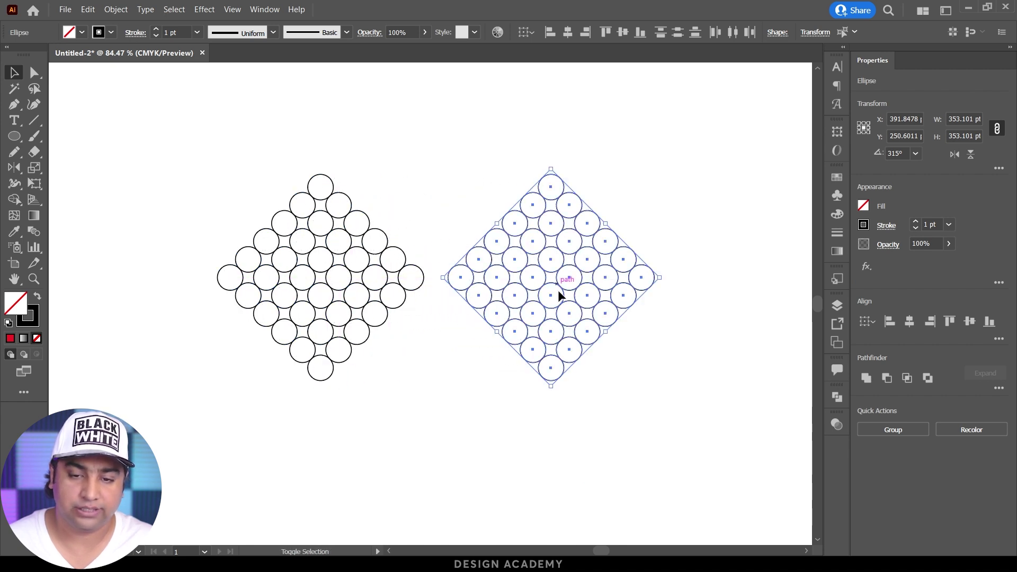
key(ctrl+d)
key(ctrl+d)
scroll(470, 325, down, 3)
scroll(475, 337, right, 3)
scroll(417, 330, left, 3)
scroll(417, 330, up, 5)
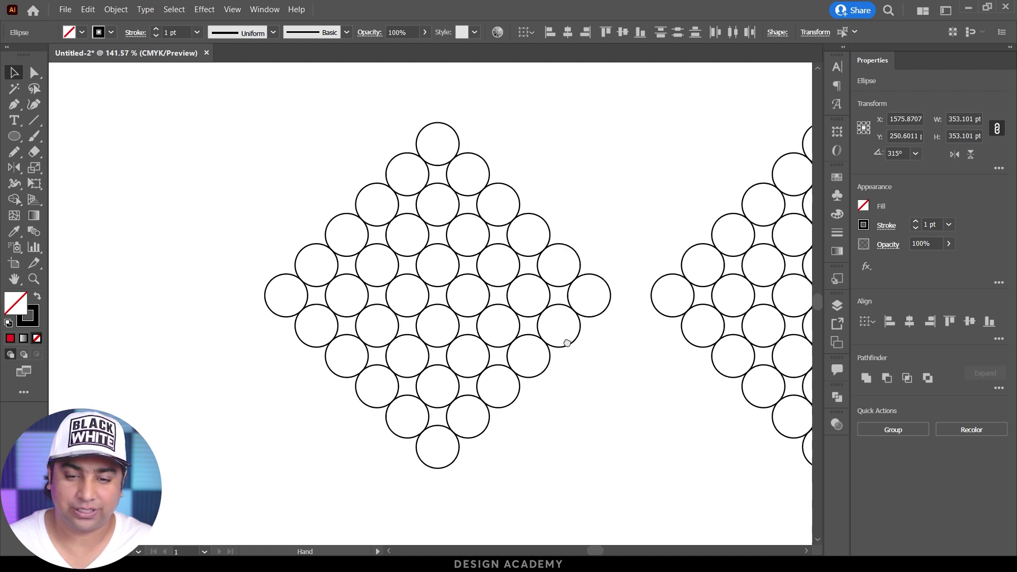
scroll(524, 321, up, 1)
drag(211, 118, 597, 472)
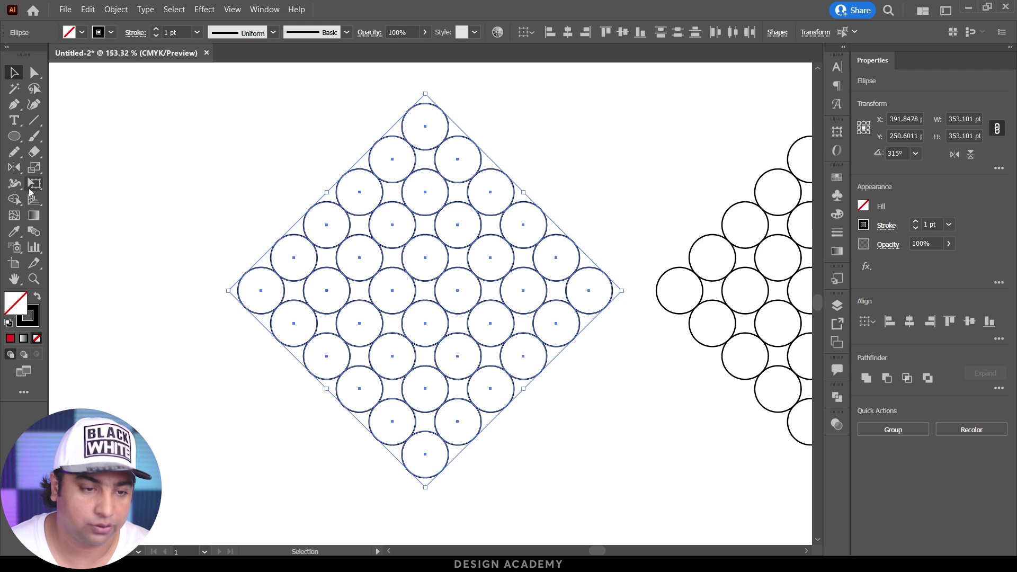
Switch to Shape Builder with a cyan fill and no stroke.
click(15, 199)
click(38, 297)
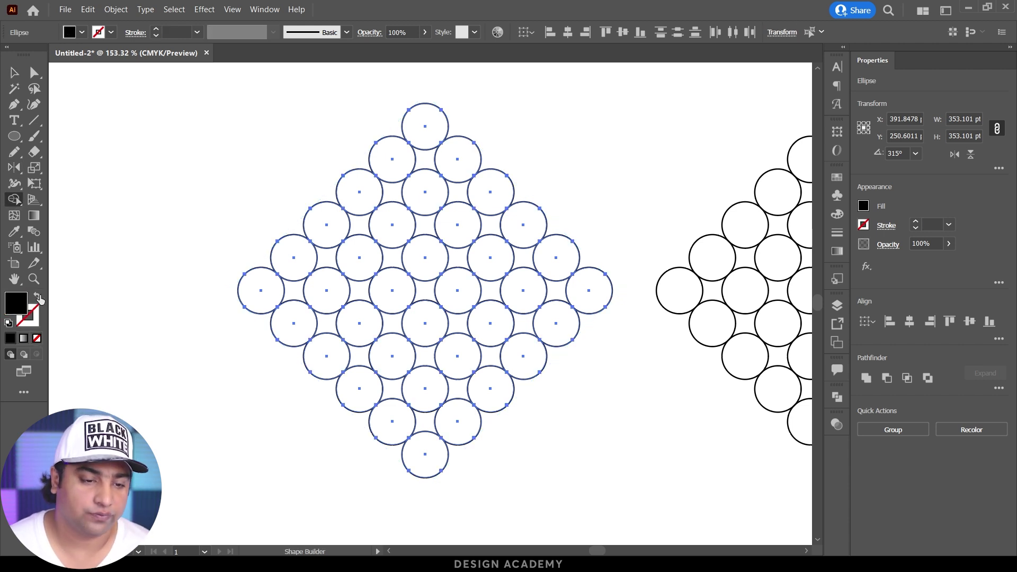
click(82, 33)
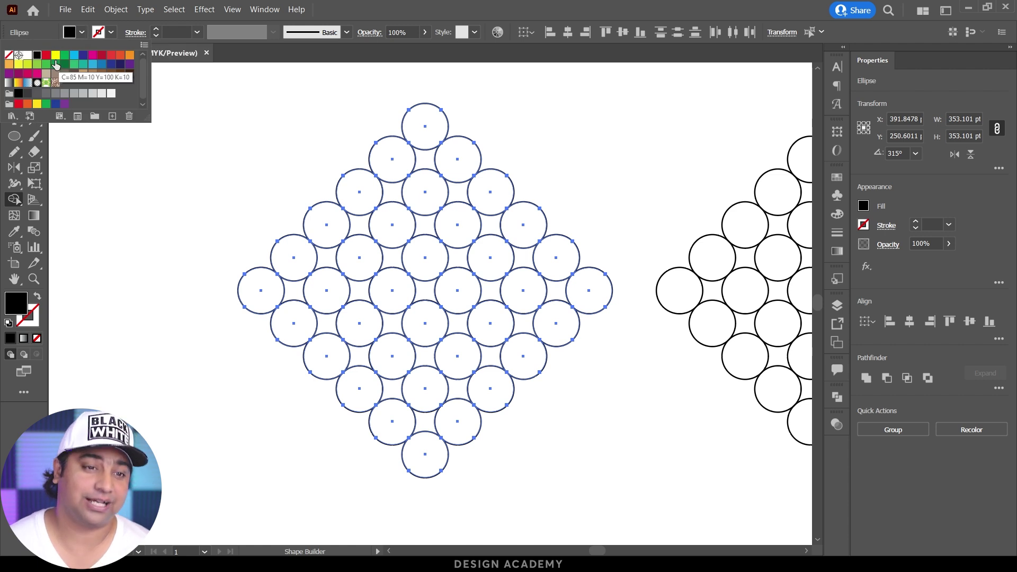
click(93, 64)
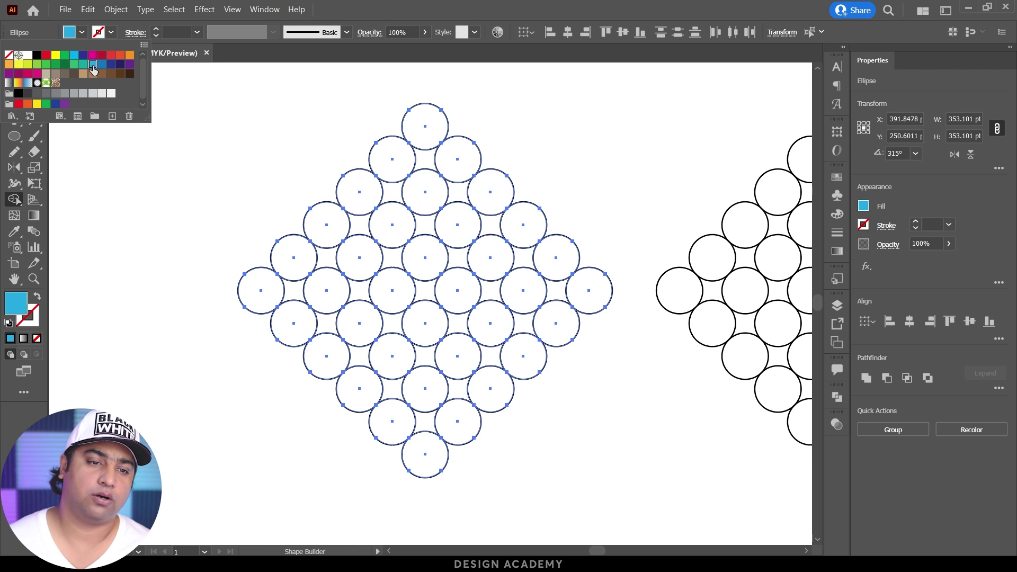
click(409, 9)
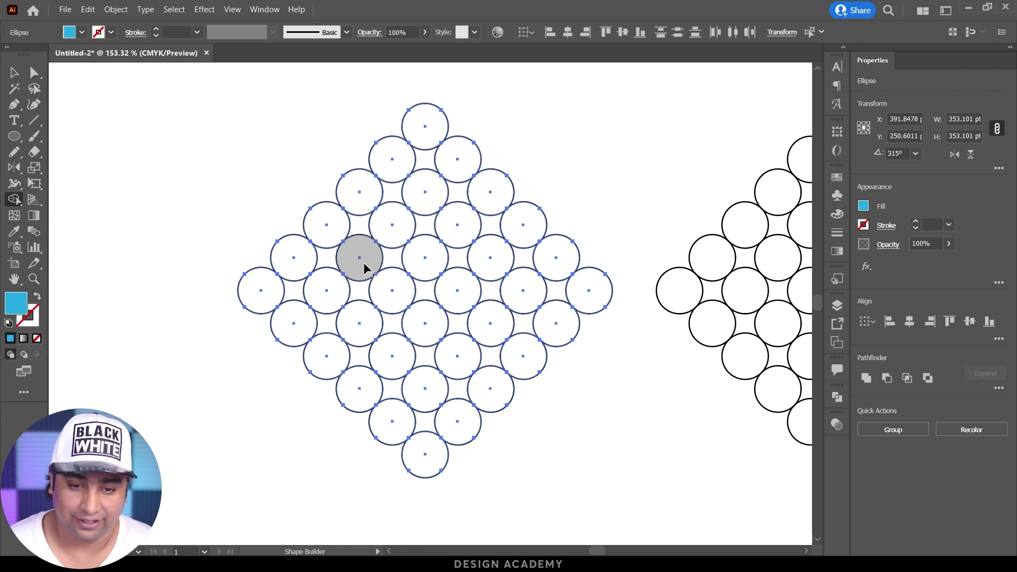
Merge circles into a blue T and fill one circle on each side of its stem.
drag(365, 269, 430, 267)
key(ctrl+z)
mouse_move(363, 262)
mouse_down()
mouse_move(491, 257)
mouse_move(425, 395)
mouse_up()
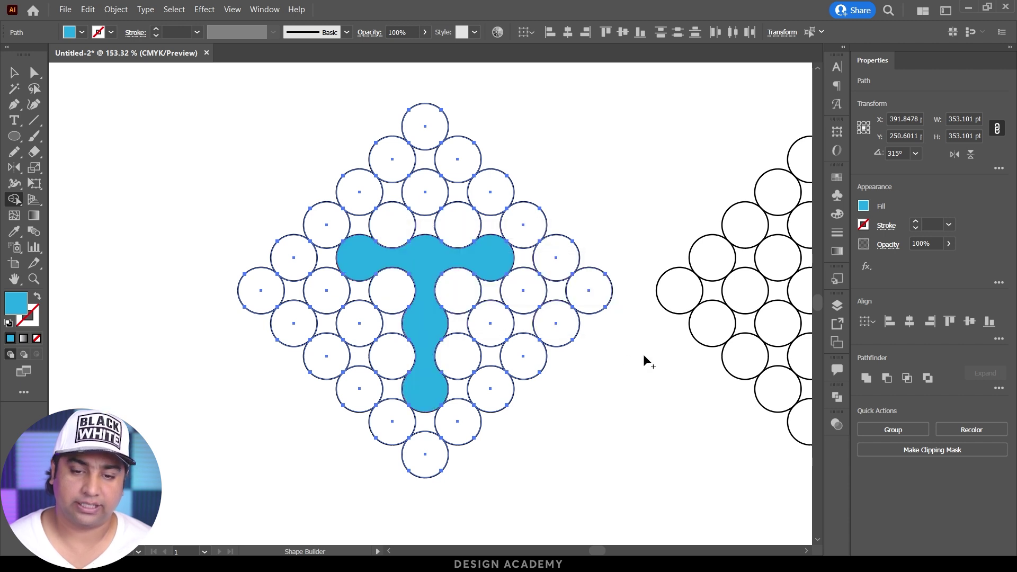
click(493, 325)
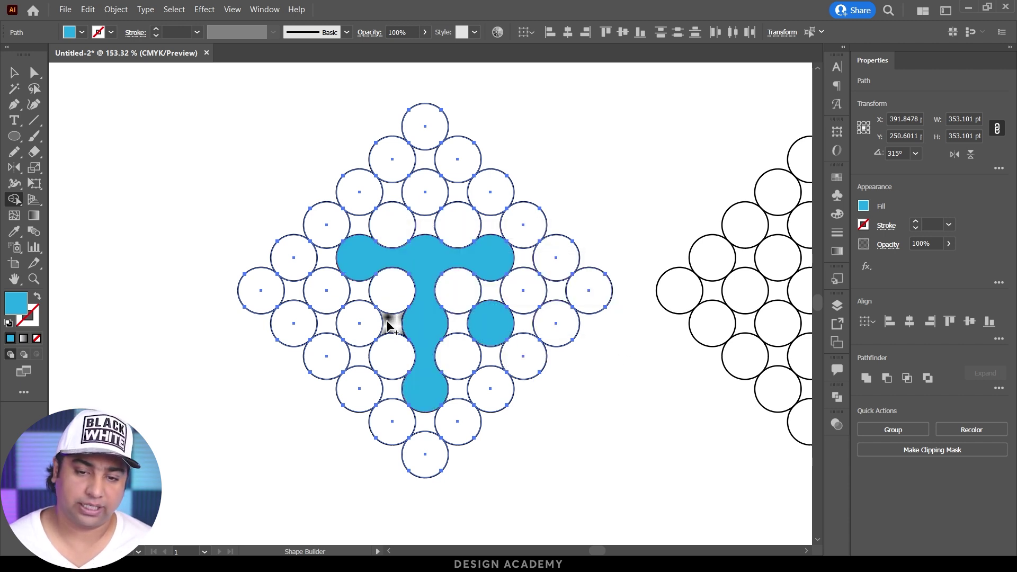
click(370, 325)
Move the blue T and its dots left of the grid and set the stroke to None.
key(v)
click(299, 297)
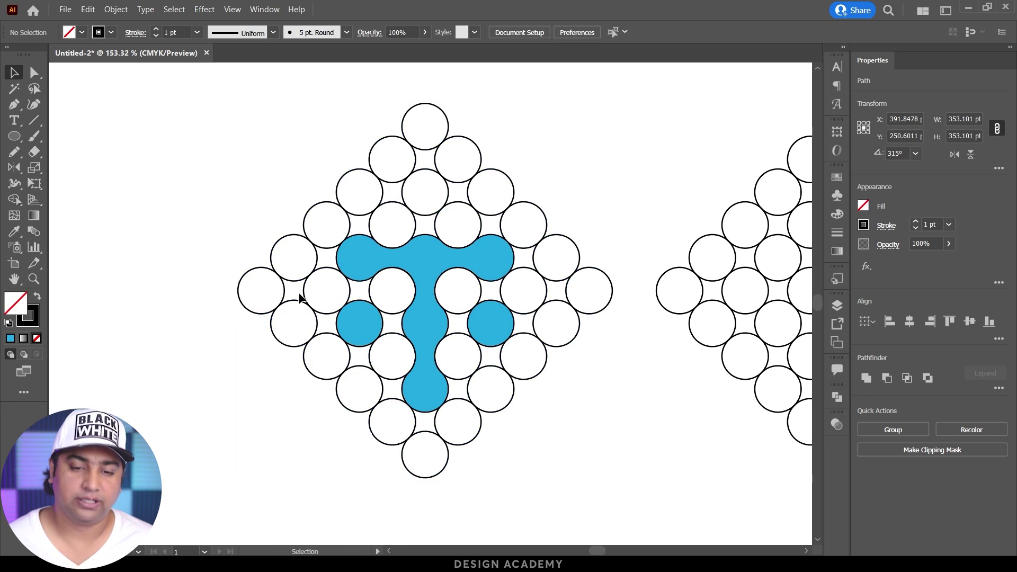
scroll(511, 295, down, 2)
click(441, 304)
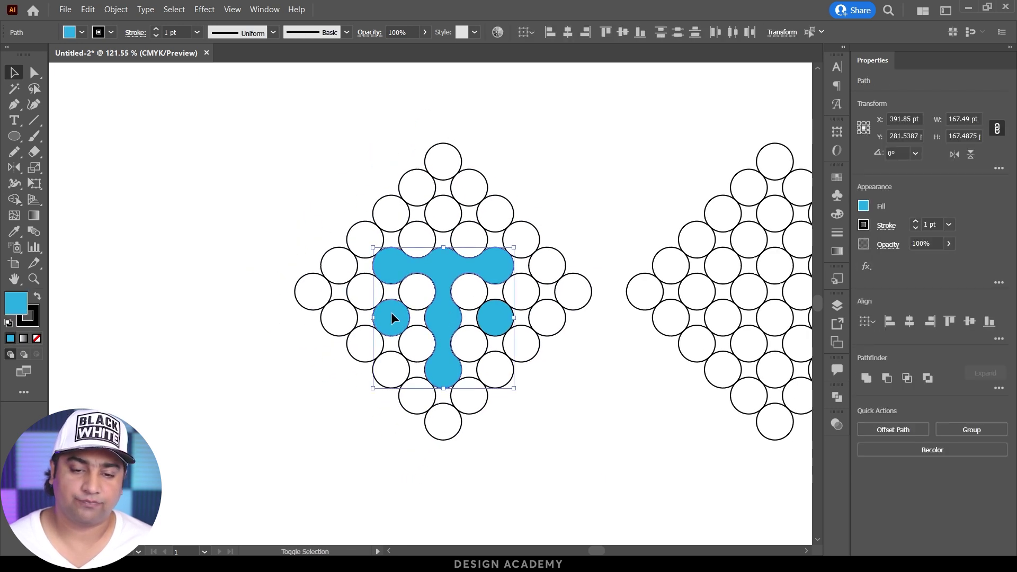
drag(484, 322, 158, 315)
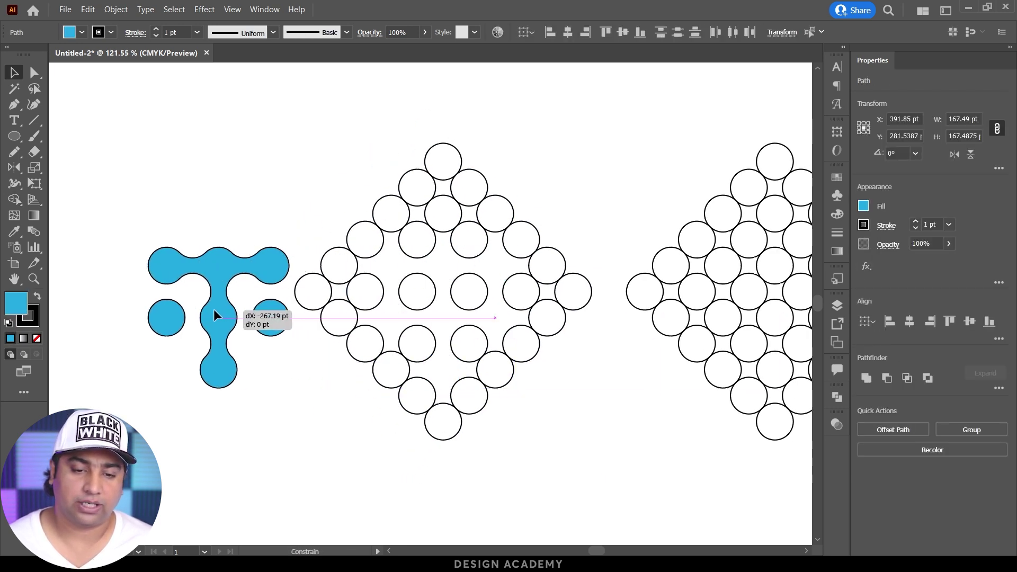
key(F6)
key(x)
key(slash)
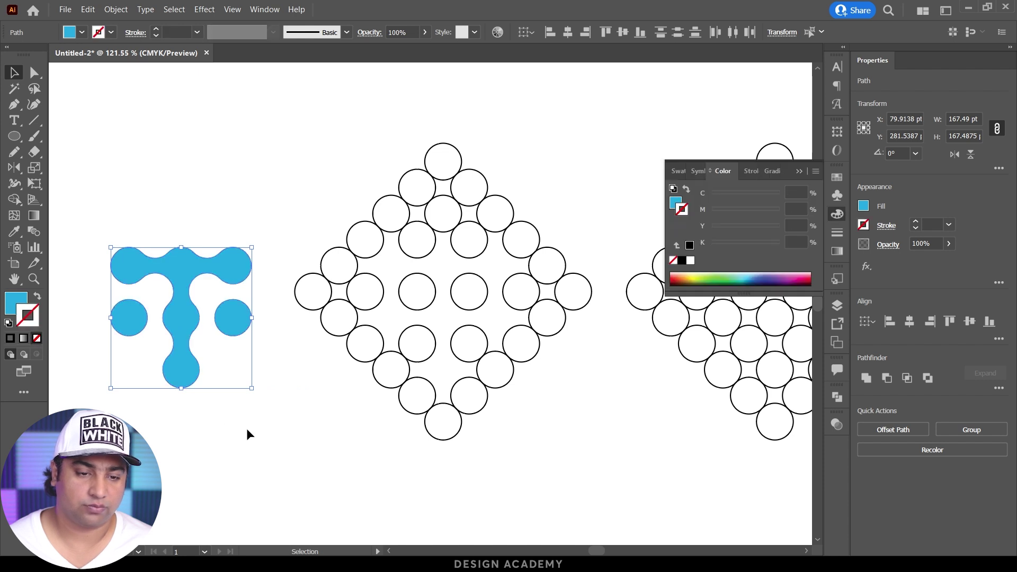
click(247, 428)
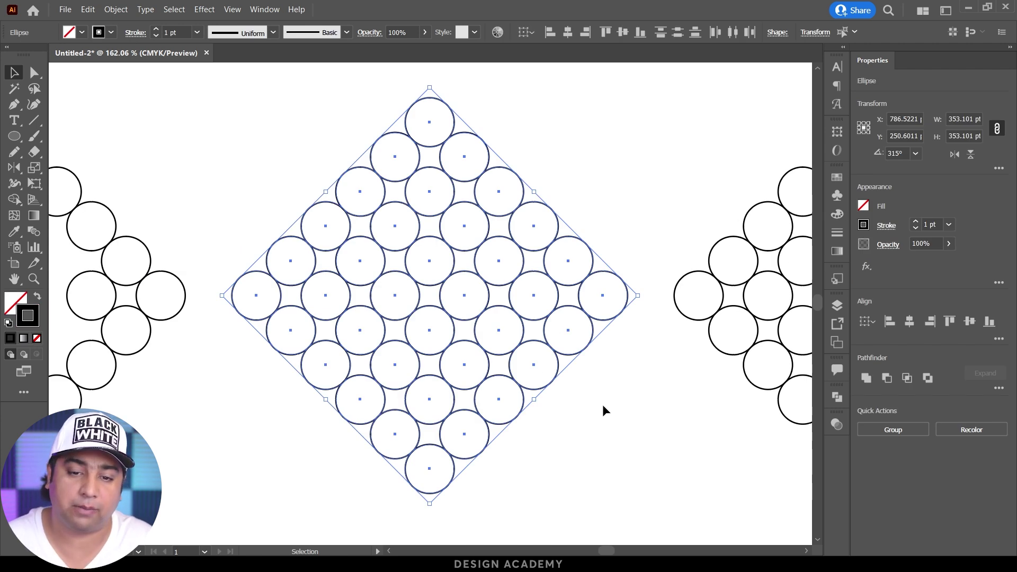
Merge circles in the second diamond grid into a black W shape with Shape Builder.
click(14, 199)
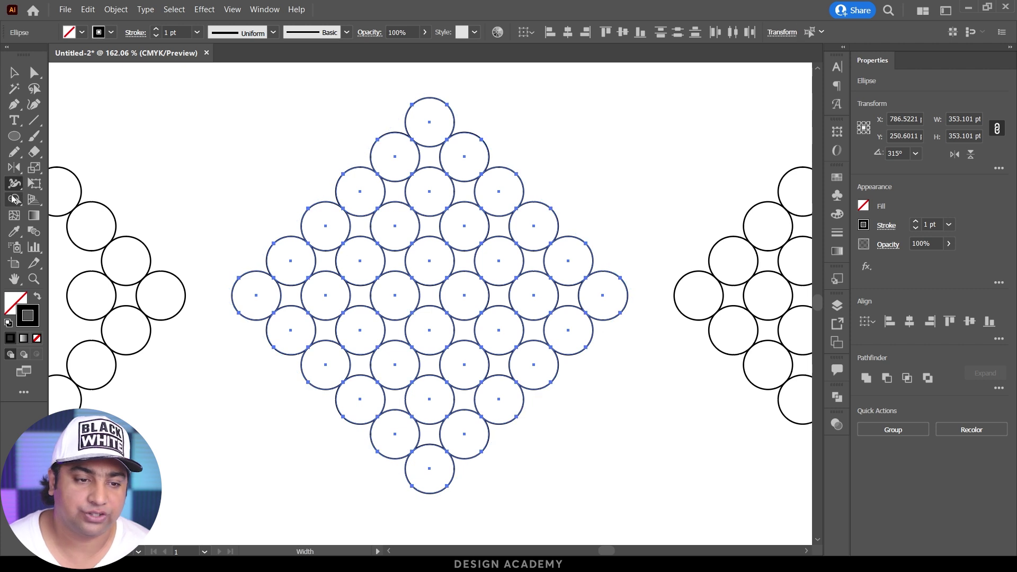
click(37, 298)
mouse_move(359, 204)
mouse_down()
mouse_move(360, 236)
mouse_move(437, 332)
mouse_up()
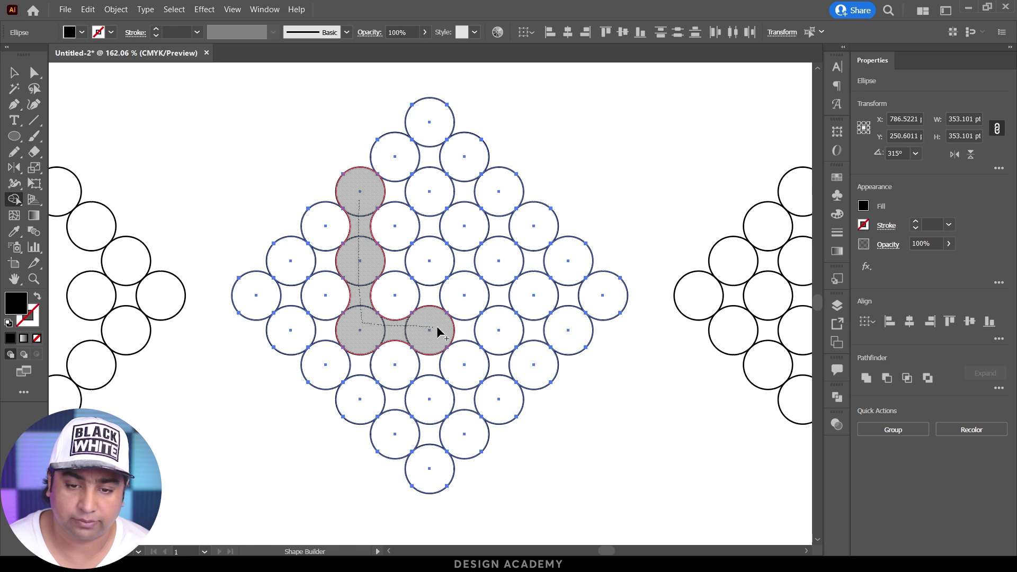
drag(437, 331, 498, 191)
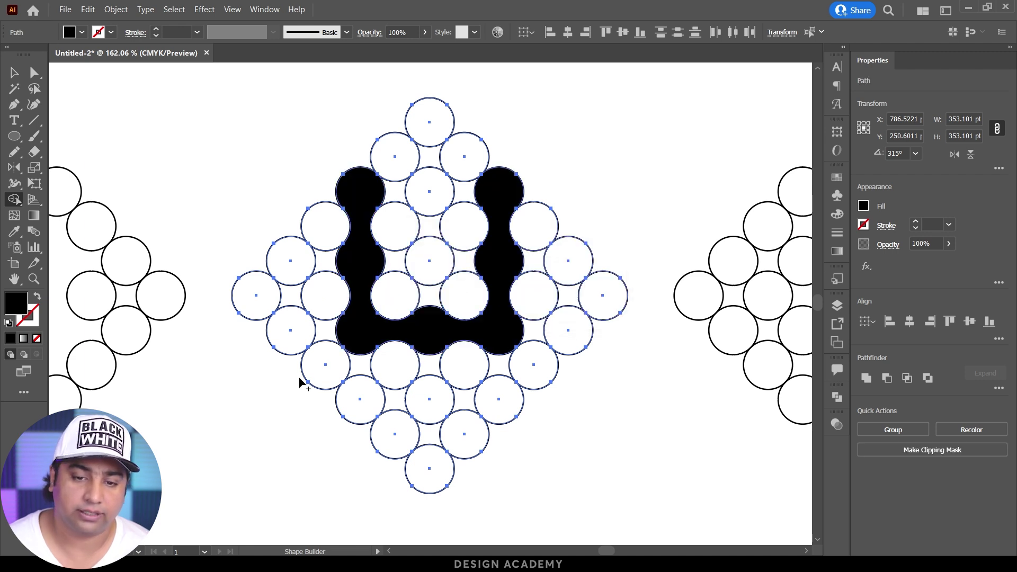
drag(437, 331, 429, 263)
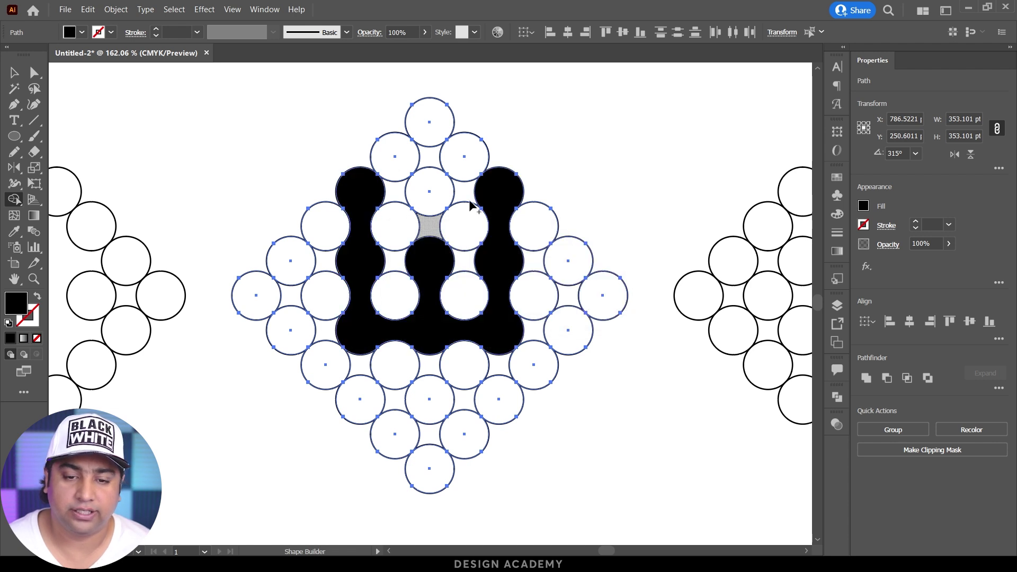
Move the black W down and to the left, outside the grids.
key(v)
key(ctrl+shift+a)
alt+scroll(466, 212, down, 3)
mouse_move(421, 268)
mouse_down()
mouse_move(358, 381)
mouse_move(296, 447)
mouse_up()
key(ctrl+shift+a)
Merge circles of the middle diamond grid into a black shape plus a separate black top-right circle.
drag(568, 339, 386, 335)
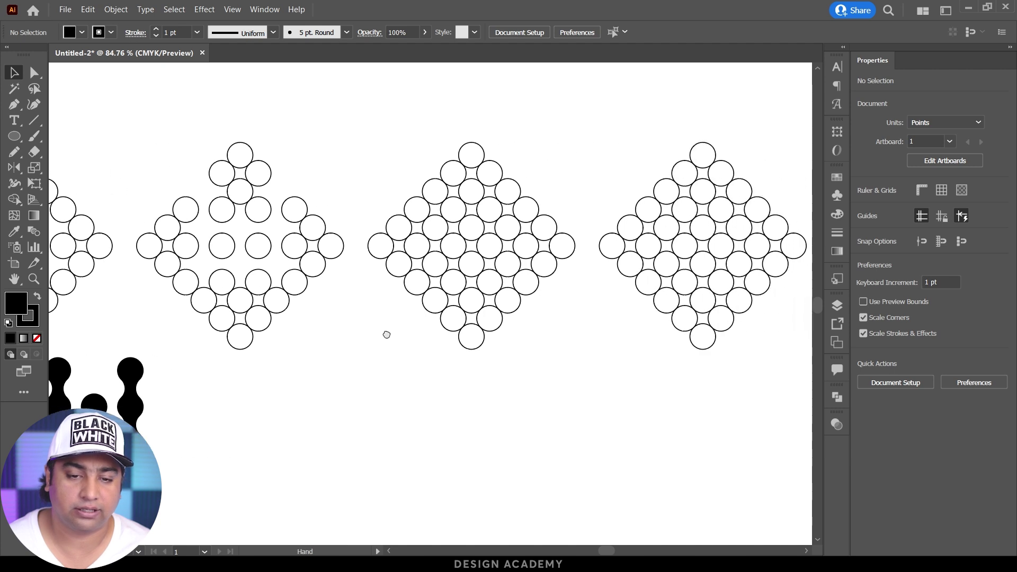
alt+scroll(532, 268, up, 2)
alt+scroll(575, 261, up, 2)
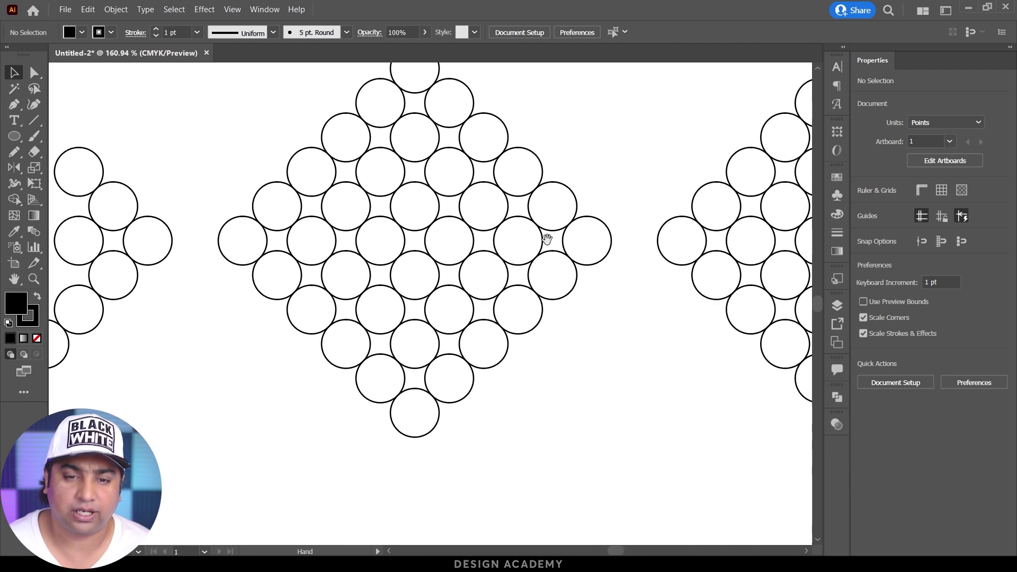
alt+scroll(547, 236, up, 1)
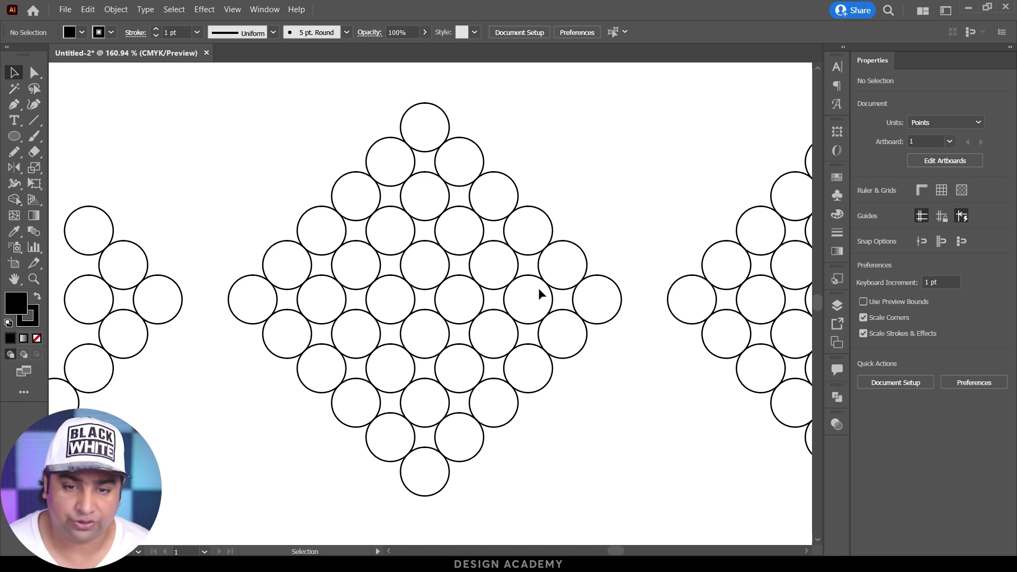
drag(238, 101, 609, 473)
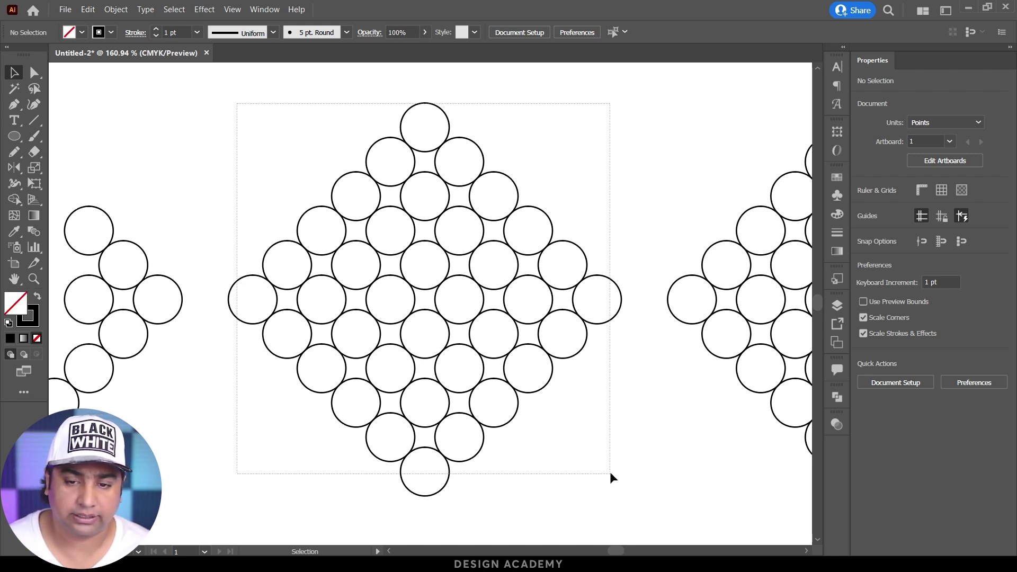
click(19, 201)
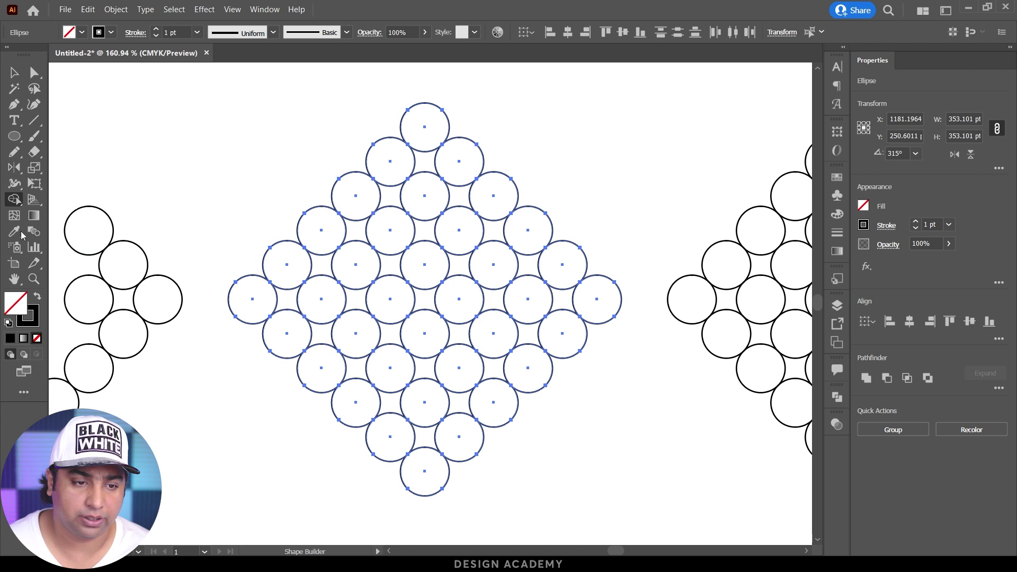
click(37, 297)
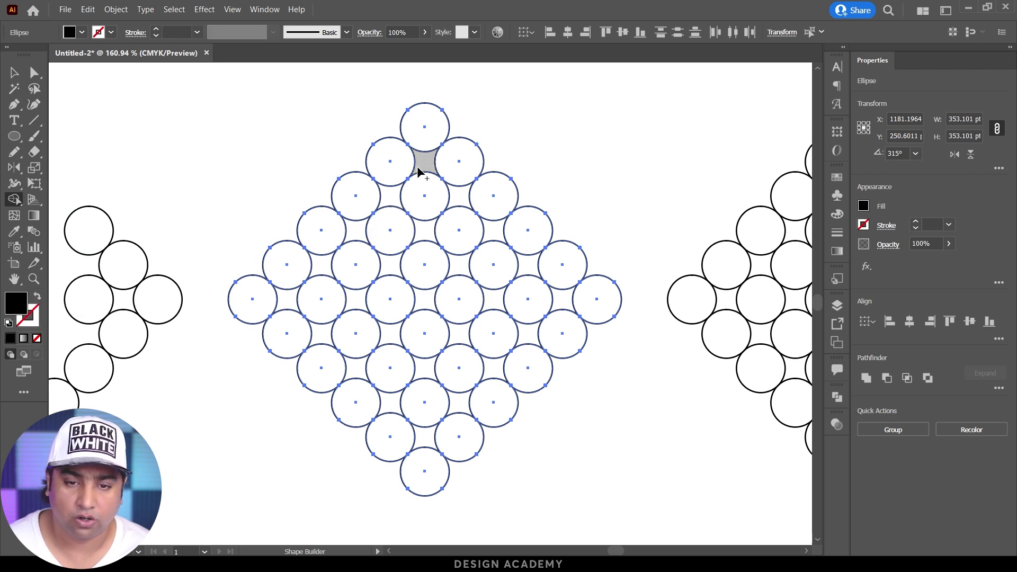
drag(427, 197, 492, 266)
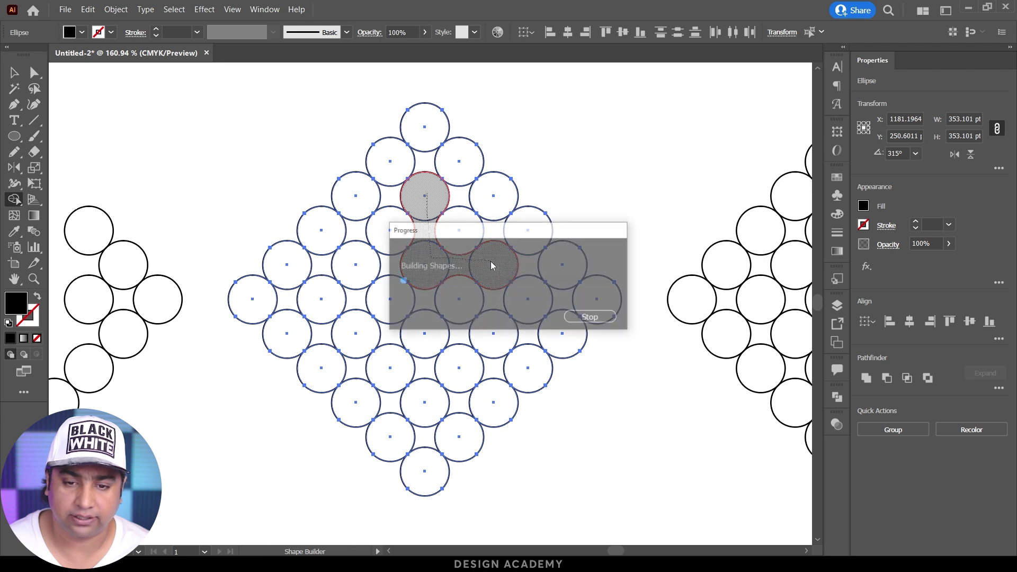
click(497, 201)
drag(364, 216, 490, 337)
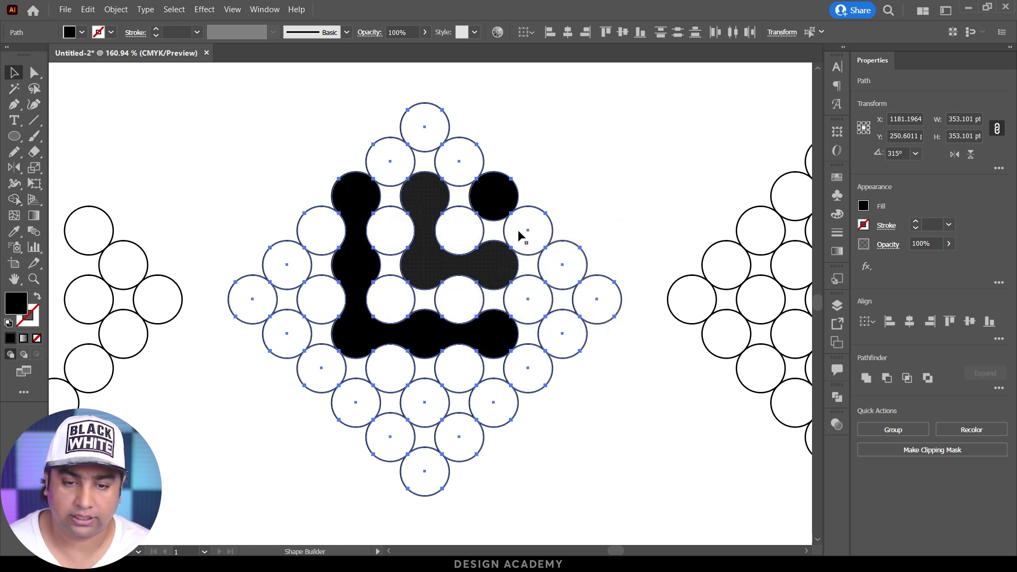
Select the black shape and its circle and move them straight down below the grid.
key(v)
key(ctrl+shift+a)
scroll(476, 227, down, 4)
click(453, 247)
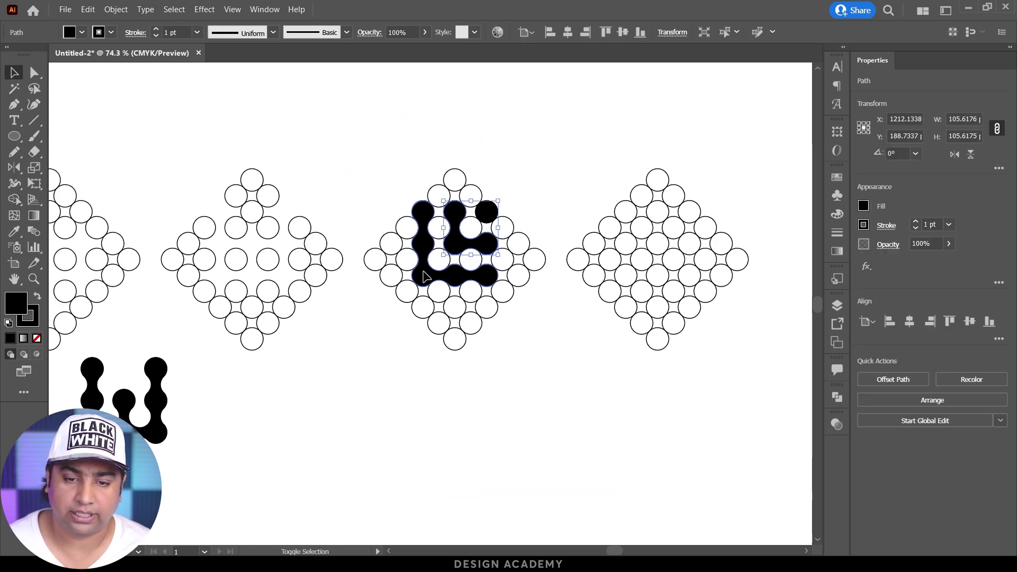
shift+click(486, 210)
drag(489, 221, 490, 403)
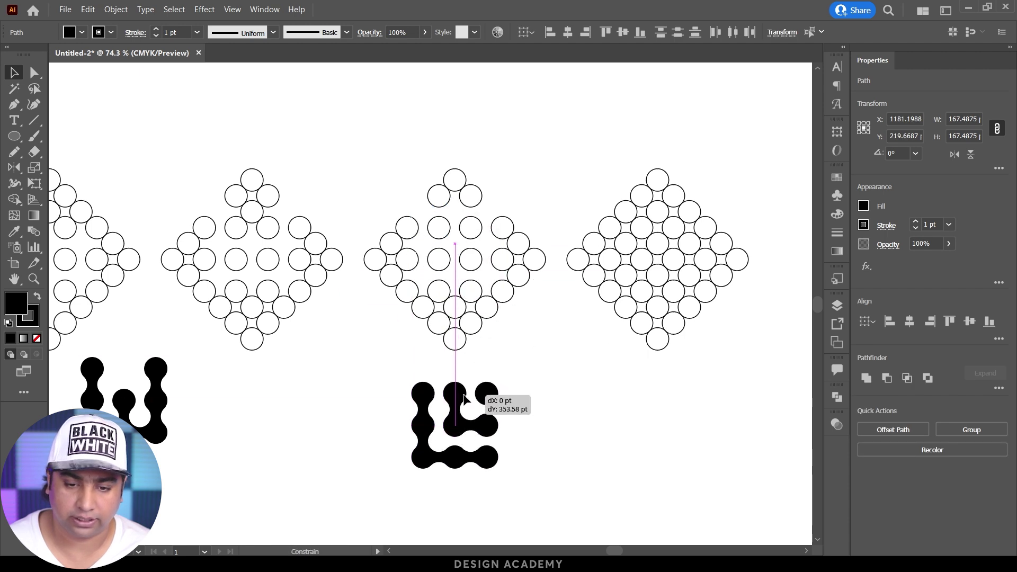
scroll(476, 370, down, 5)
scroll(449, 328, right, 3)
Rotate the black shape 135° into a chevron arrow and set its stroke to None.
drag(421, 347, 360, 262)
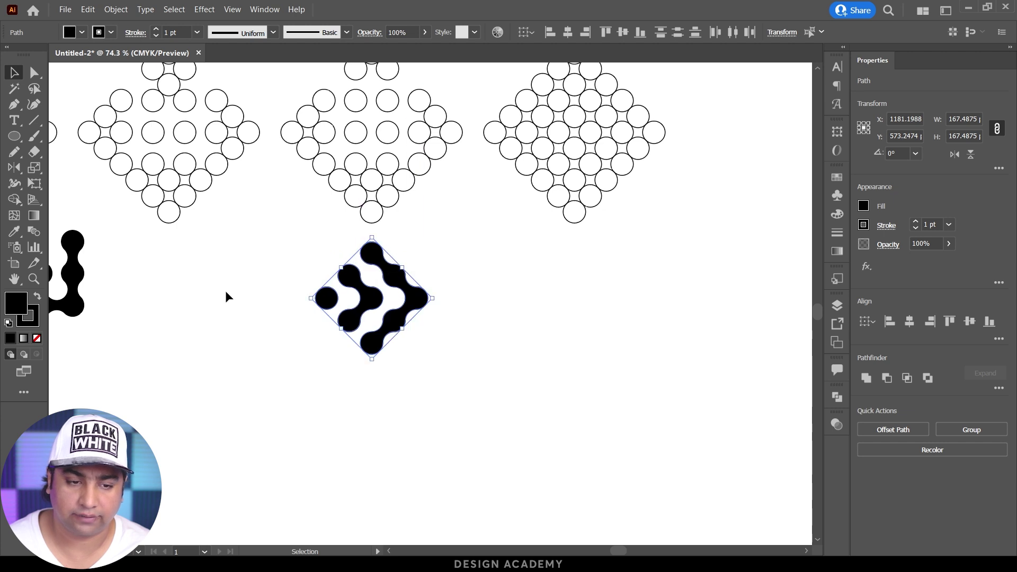
click(33, 315)
click(37, 338)
click(263, 379)
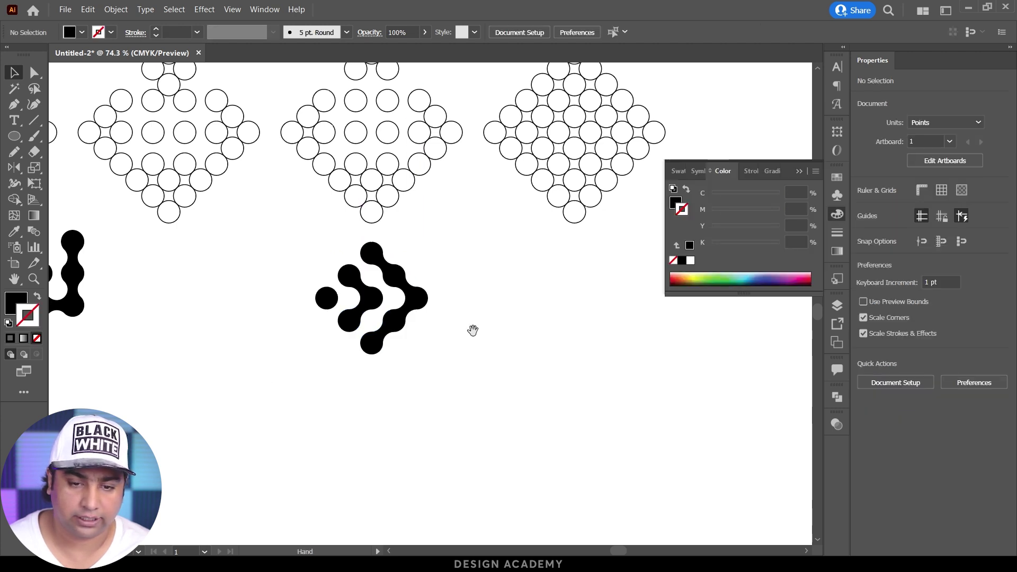
scroll(472, 331, right, 3)
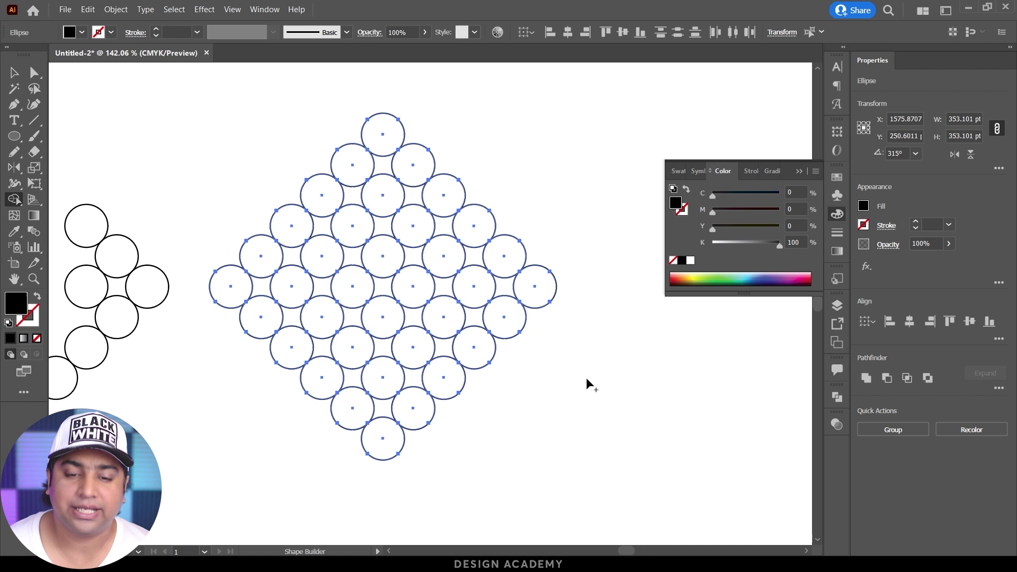
Undo a mistaken ring merge, then merge three circles into a black three-lobed shape.
mouse_move(405, 229)
mouse_down()
mouse_move(414, 343)
mouse_move(352, 294)
mouse_up()
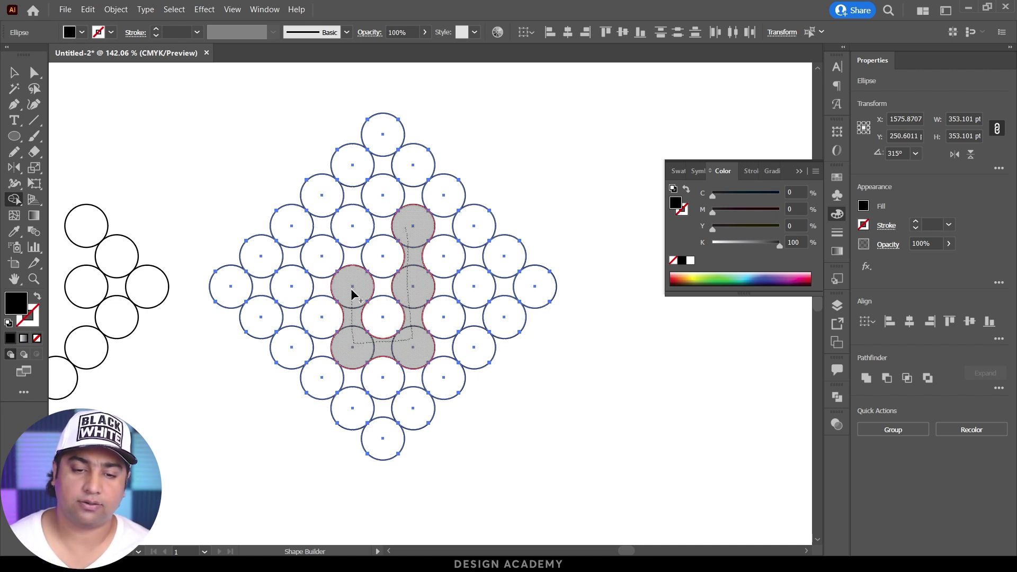
drag(414, 290, 416, 292)
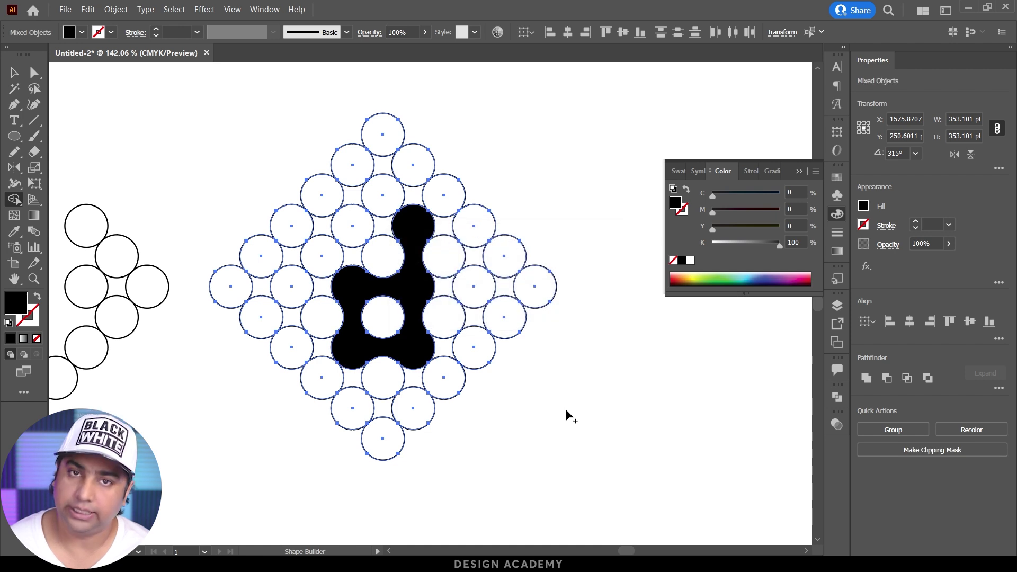
key(ctrl)
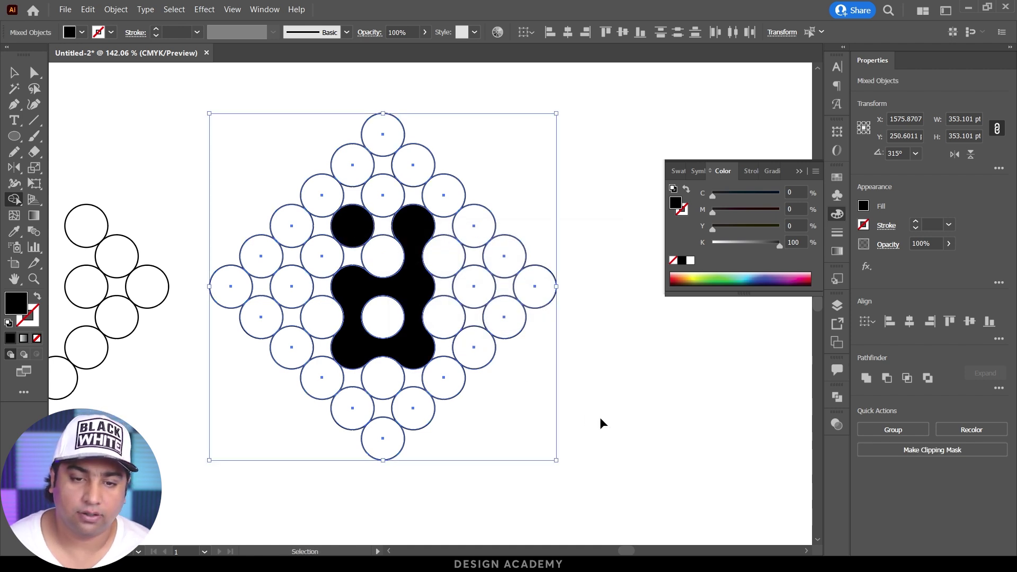
key(ctrl+z)
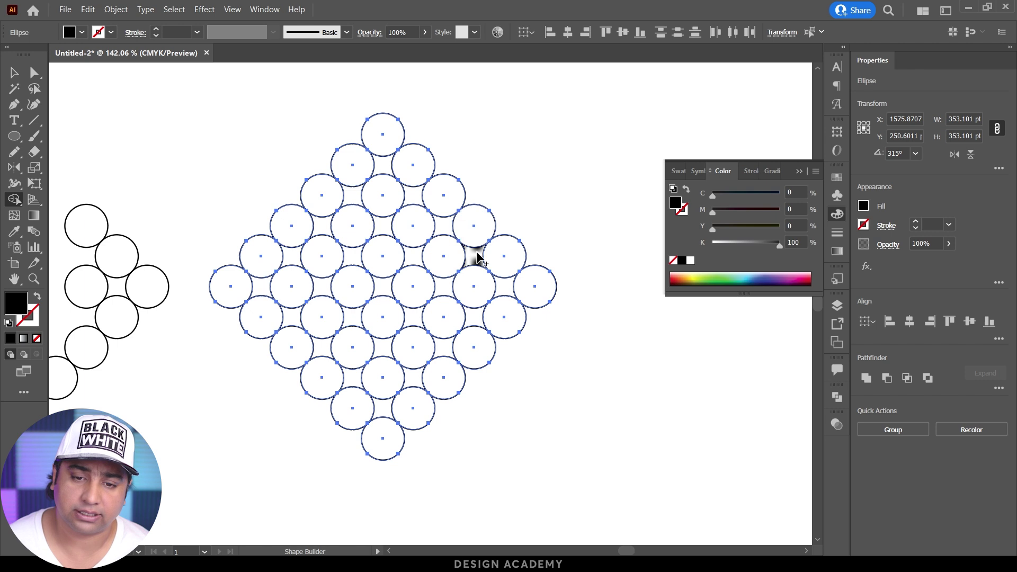
drag(508, 259, 448, 305)
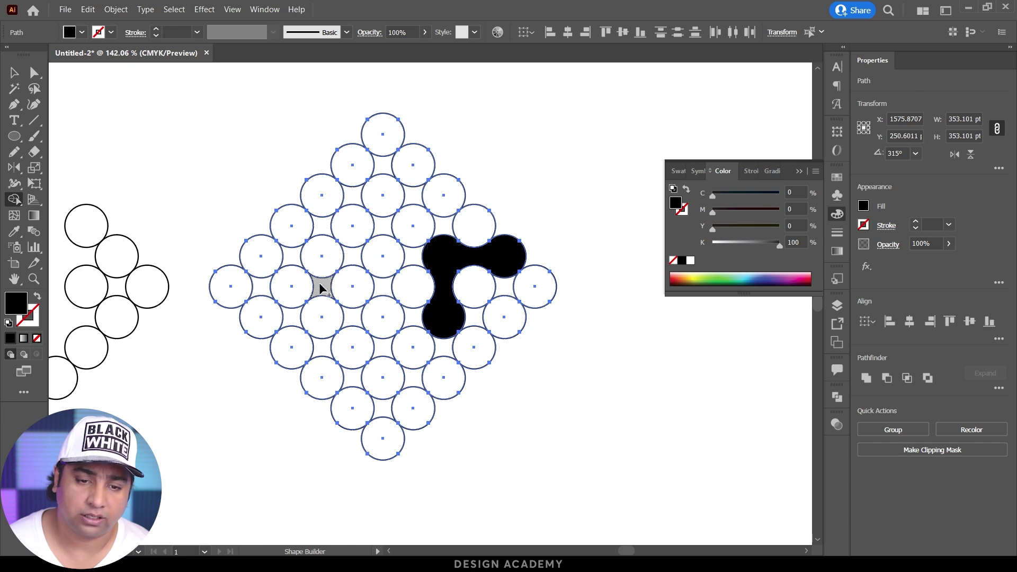
Merge the left circles into a black ring and two lower circles into a short stem.
mouse_move(322, 265)
mouse_down()
mouse_move(385, 312)
mouse_move(325, 323)
mouse_up()
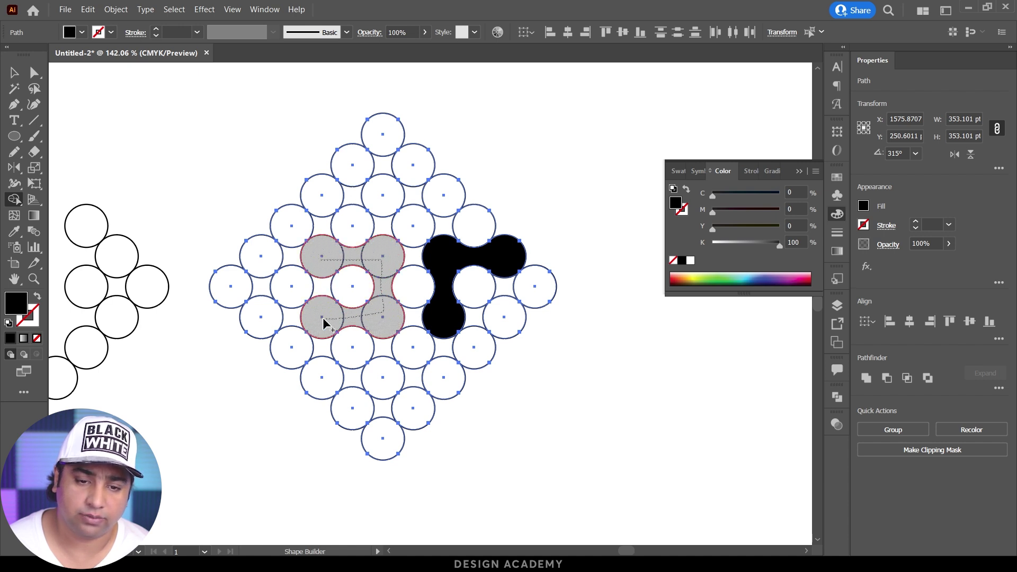
drag(322, 273, 323, 275)
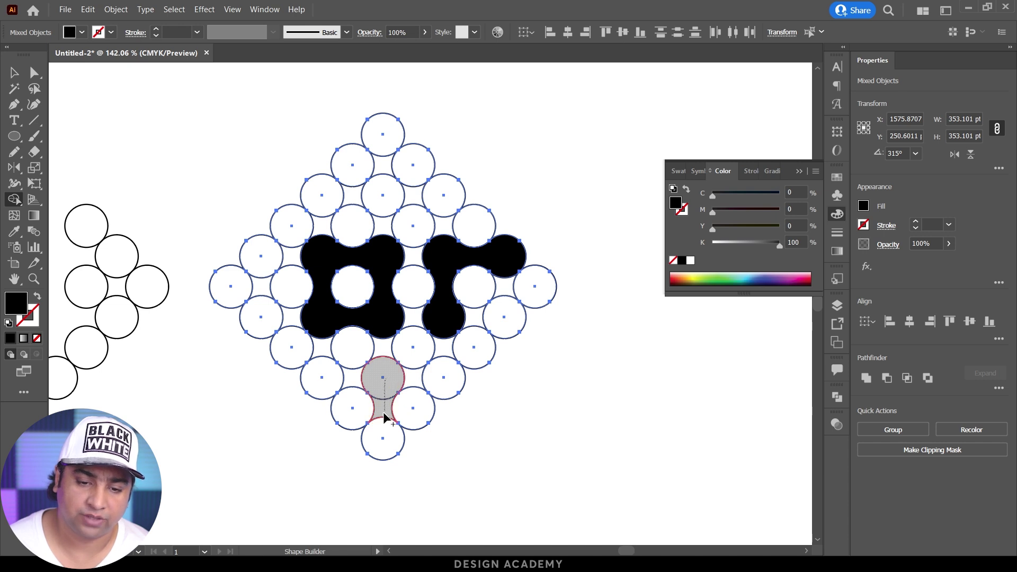
drag(386, 418, 383, 439)
key(v)
key(ctrl+shift+a)
scroll(516, 446, down, 3)
Draw a large square on empty canvas and fill it blue with no stroke.
drag(561, 346, 302, 309)
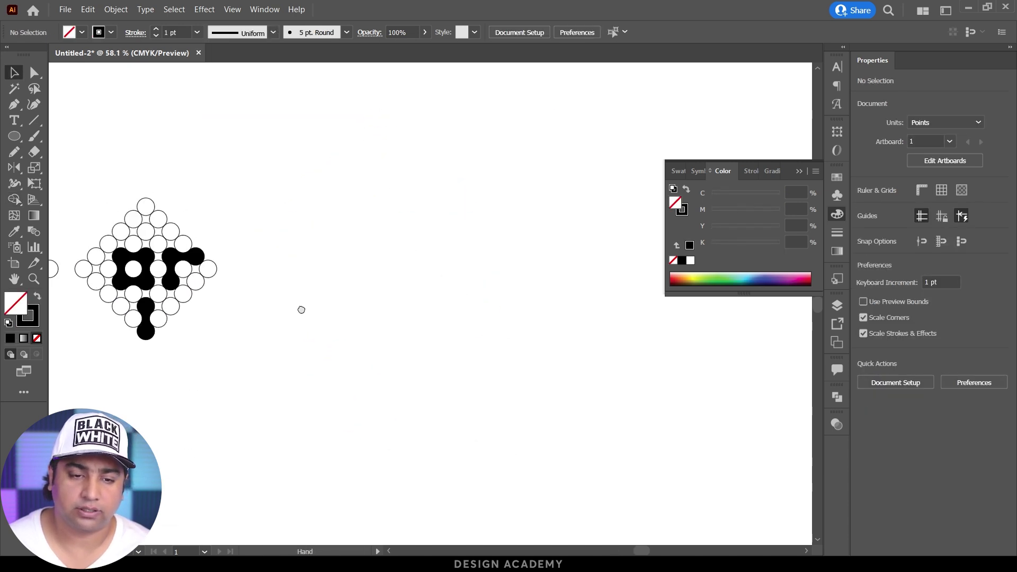
drag(22, 141, 58, 136)
drag(348, 140, 620, 442)
key(v)
drag(453, 141, 409, 143)
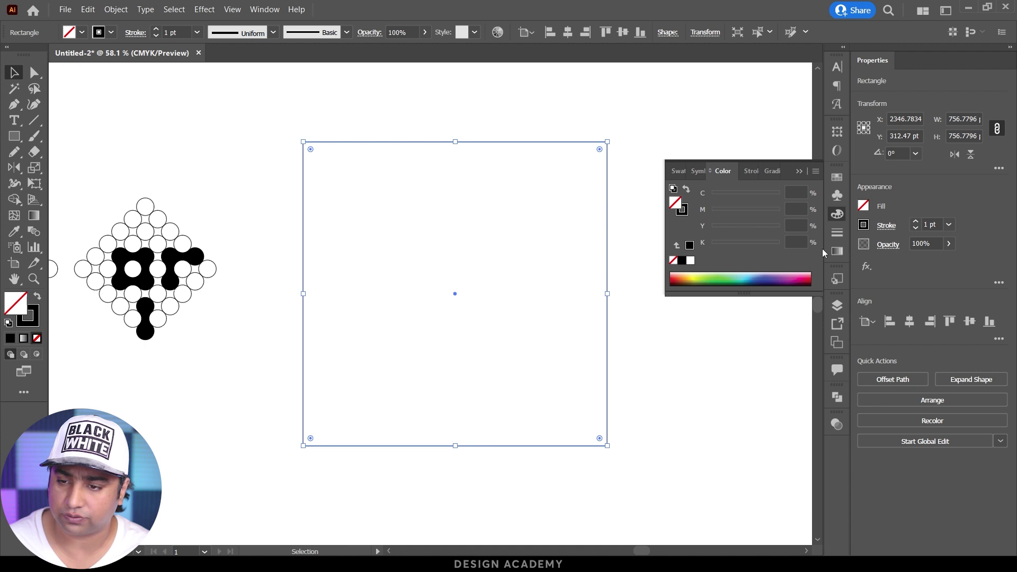
click(37, 298)
click(862, 224)
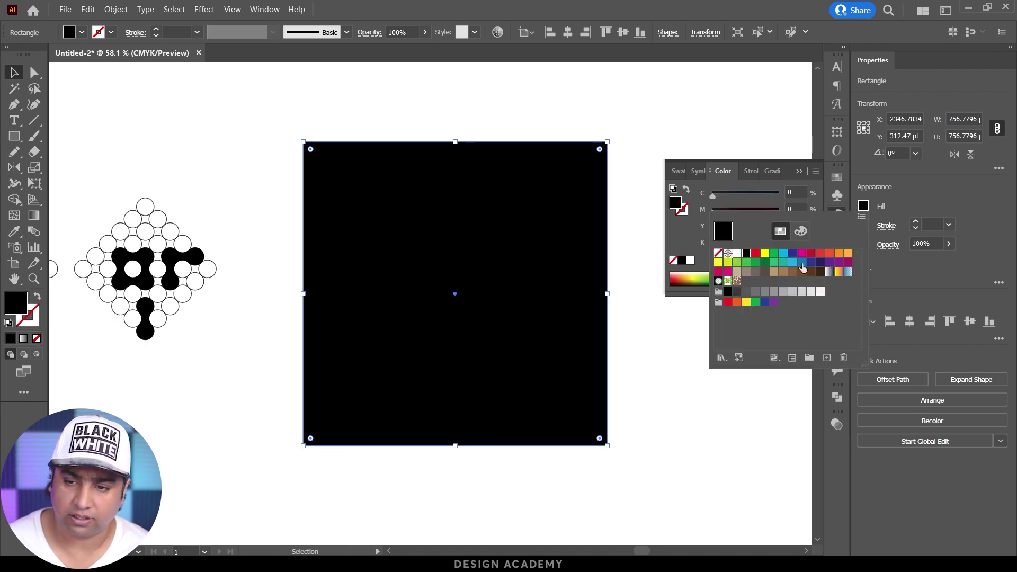
click(801, 265)
click(385, 123)
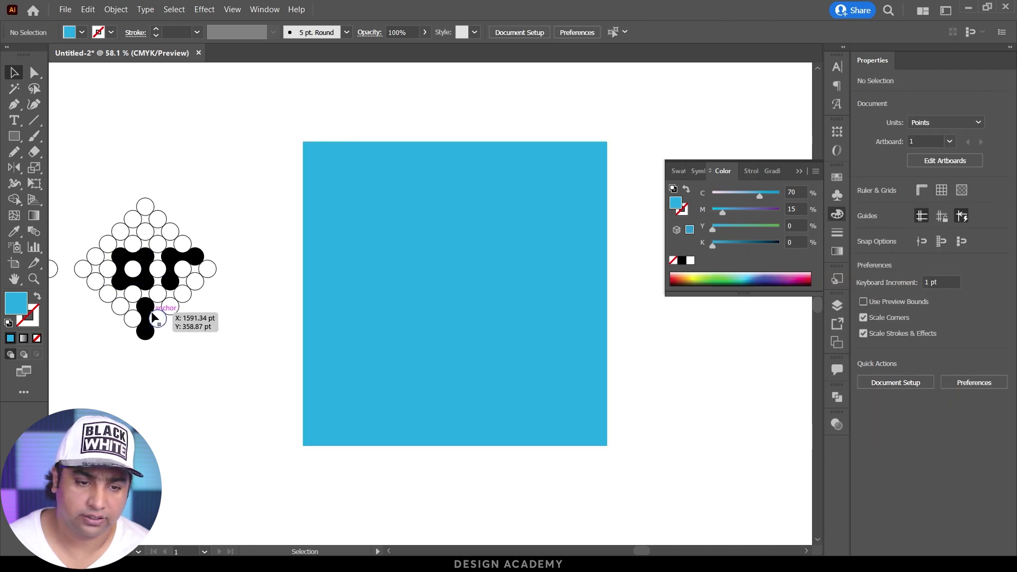
Place the three-lobed shape in front of the square, make it white, and rotate it 45° over its right edge.
mouse_move(173, 263)
mouse_down()
mouse_move(231, 354)
mouse_move(405, 519)
mouse_up()
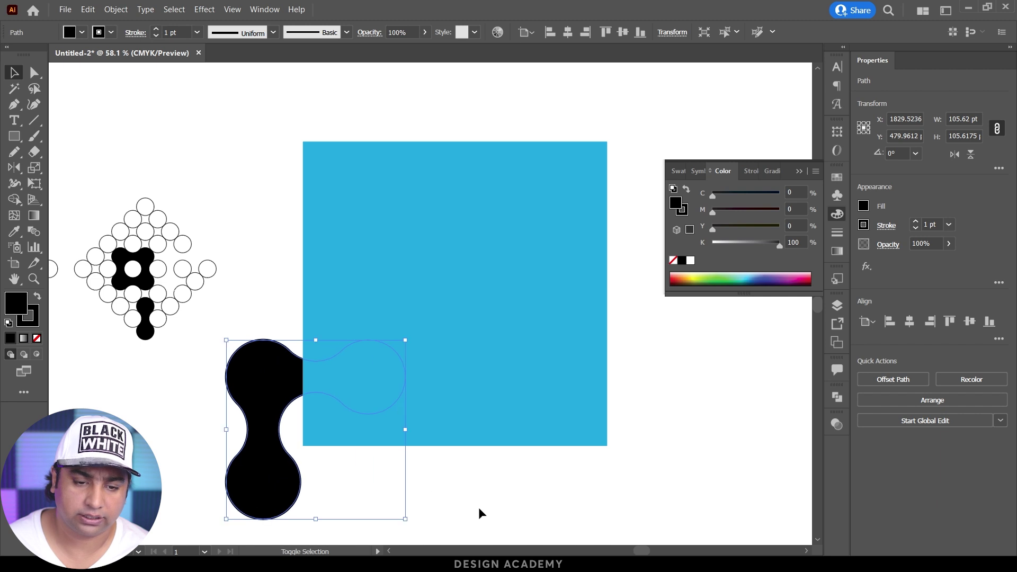
key(ctrl+shift+bracketright)
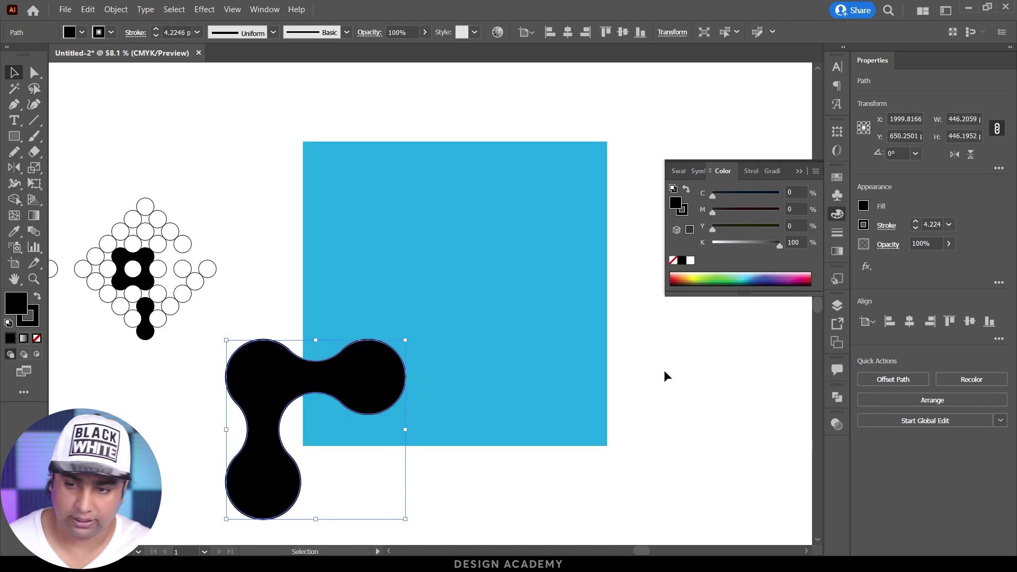
drag(310, 374, 456, 282)
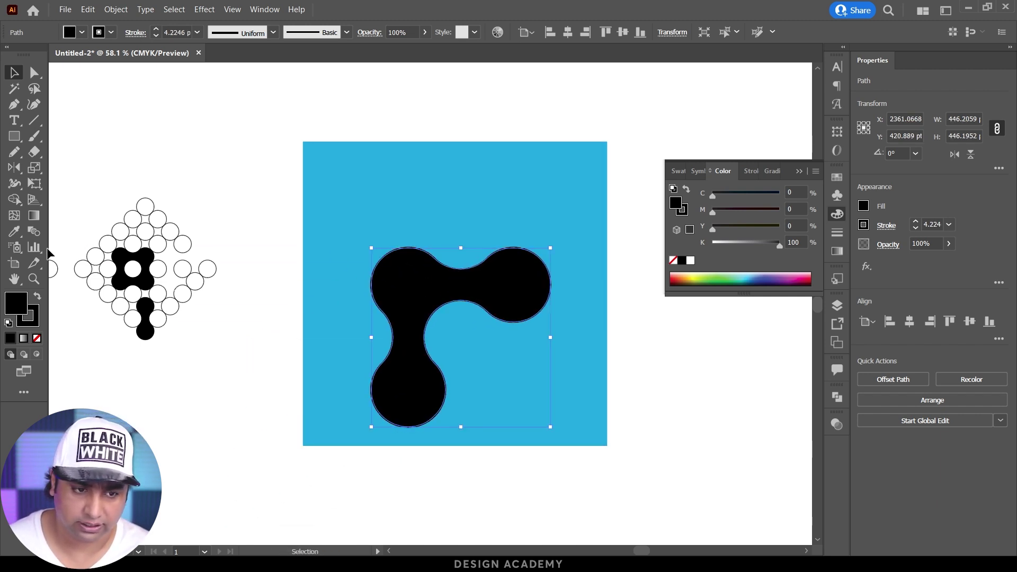
click(14, 231)
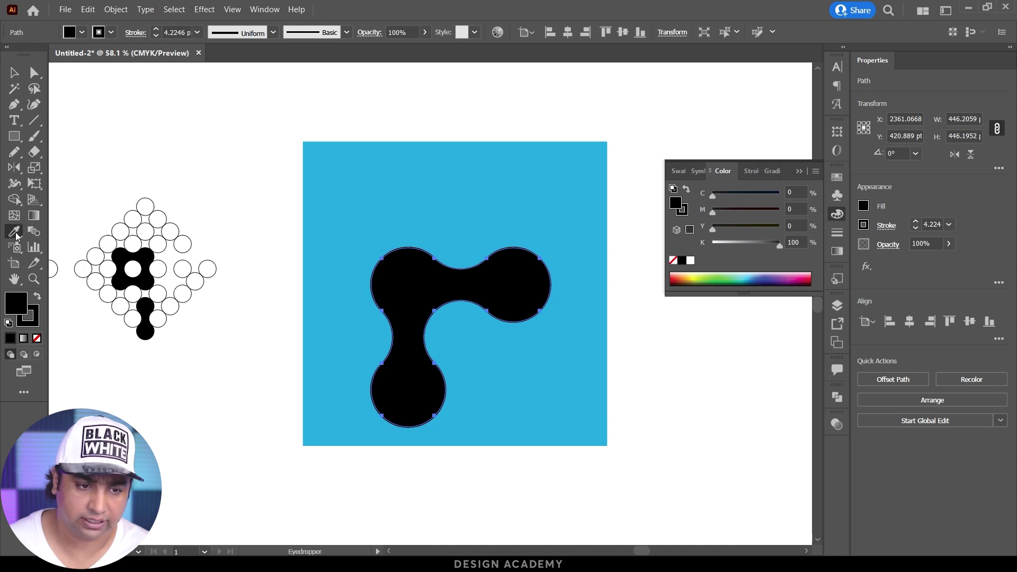
click(223, 168)
mouse_move(511, 304)
mouse_down()
mouse_move(453, 292)
mouse_move(495, 250)
mouse_up()
mouse_move(562, 391)
mouse_down()
mouse_move(583, 308)
mouse_move(748, 301)
mouse_up()
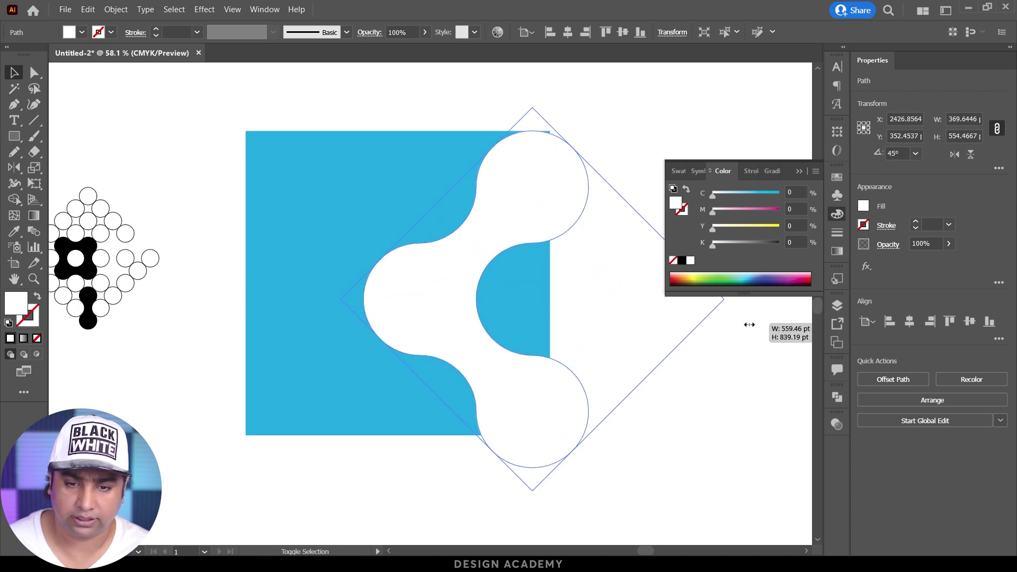
shift+click(352, 256)
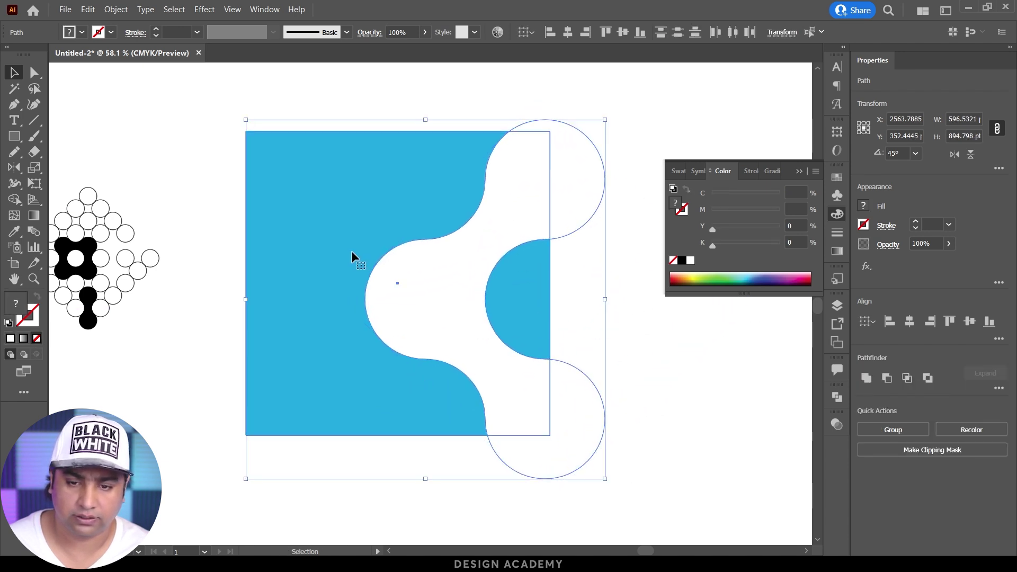
click(612, 323)
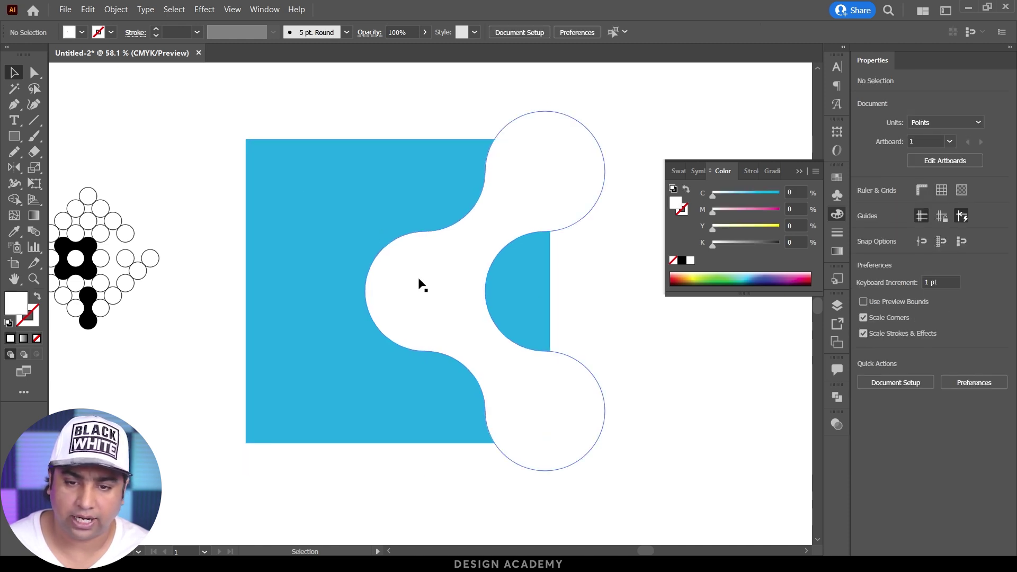
Nudge the white shape right and enlarge the LEARN GRAPHIC DESIGN heading slightly.
scroll(584, 238, down, 1)
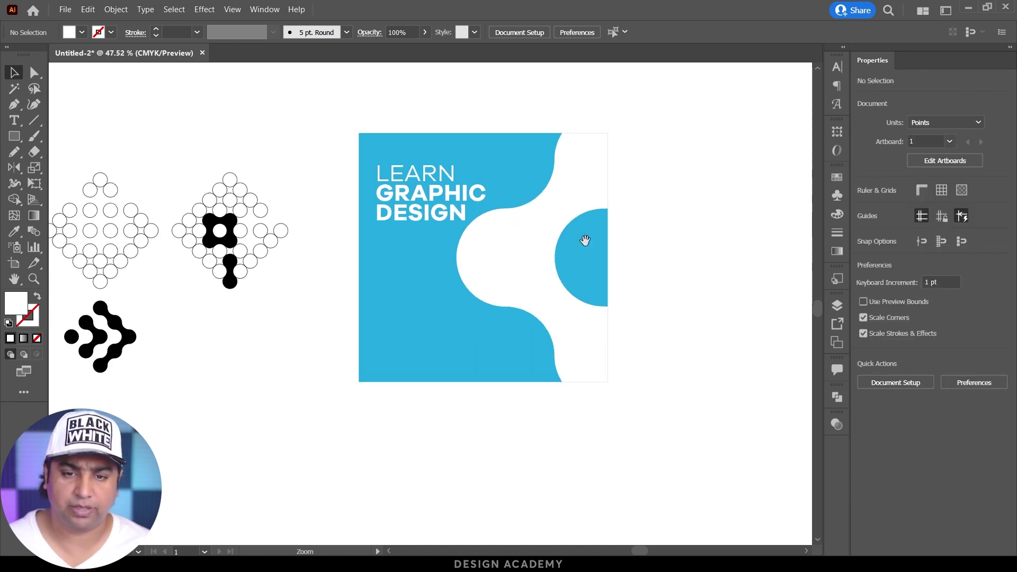
scroll(634, 250, down, 1)
drag(551, 254, 522, 259)
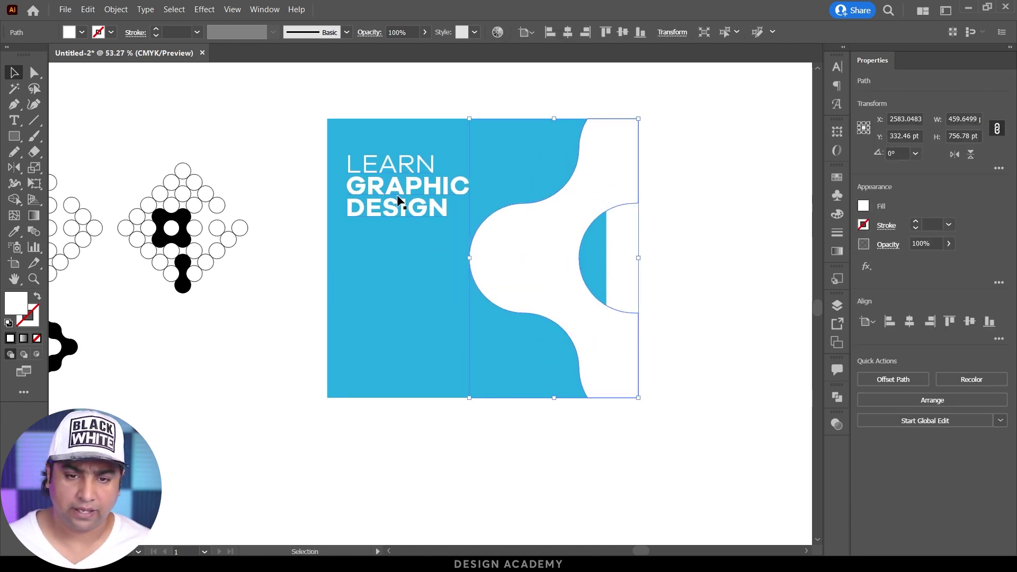
click(768, 256)
click(427, 213)
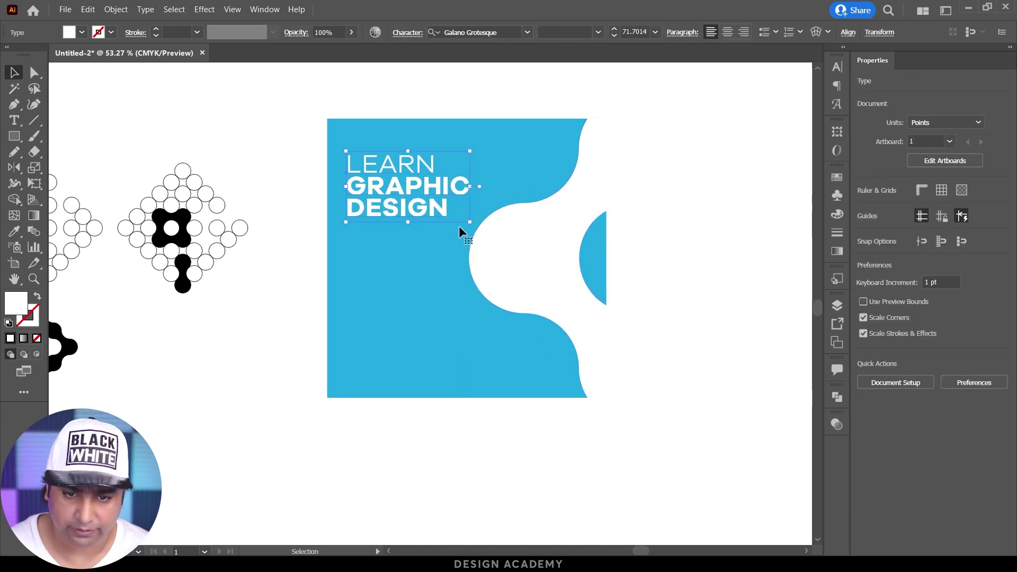
drag(469, 222, 479, 228)
click(428, 297)
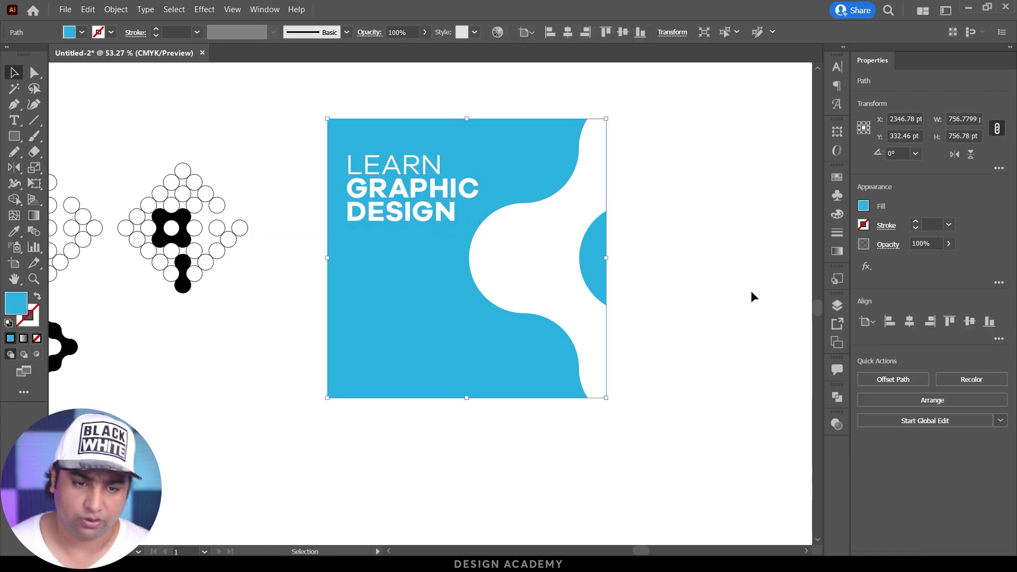
Copy the dumbbell shape onto the banner's lower-left, enlarge it and fill it blue.
mouse_move(186, 289)
mouse_down()
mouse_move(260, 366)
mouse_move(317, 368)
mouse_move(418, 415)
mouse_up()
drag(358, 360, 434, 382)
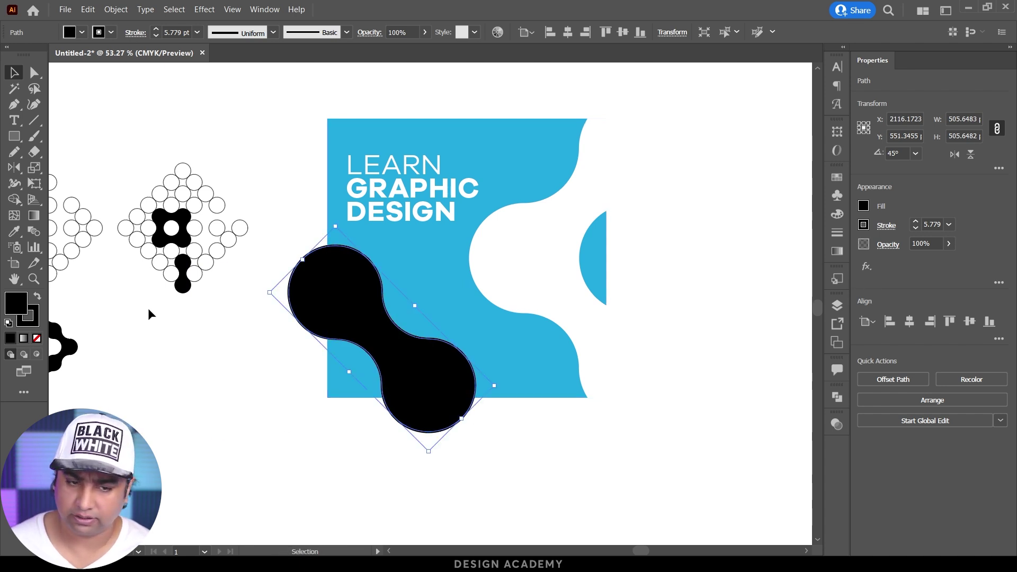
click(40, 340)
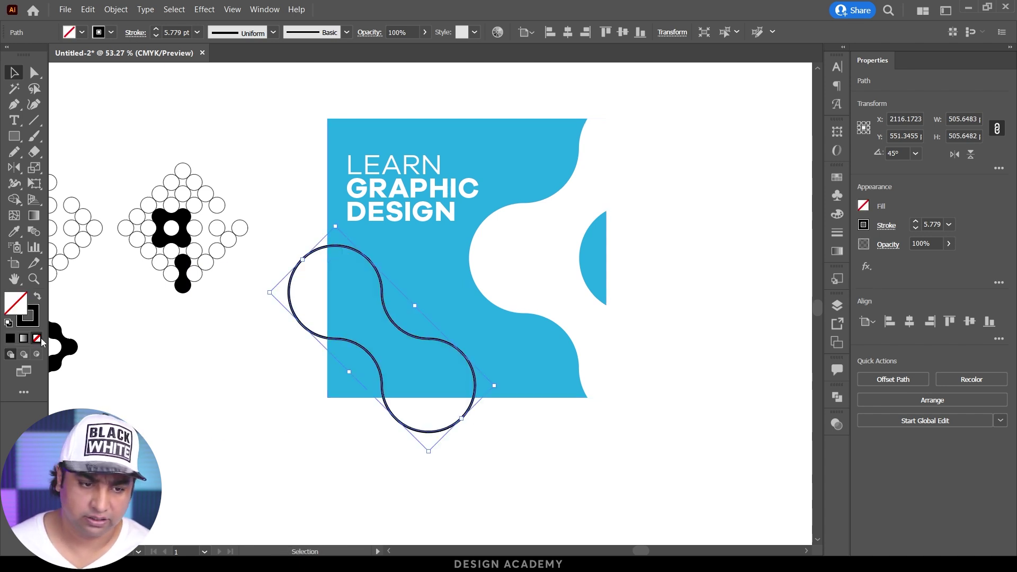
click(37, 297)
click(863, 206)
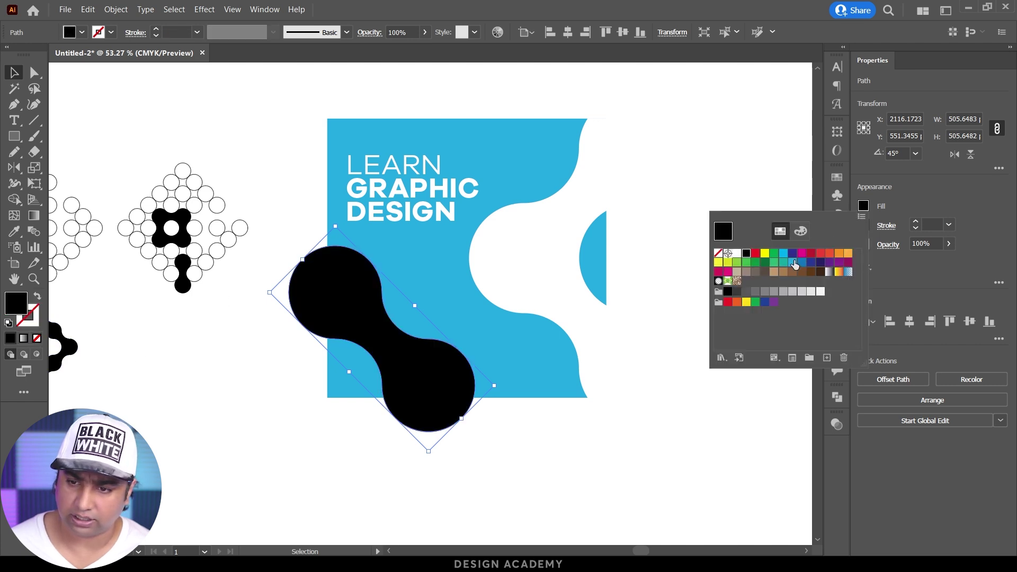
click(792, 263)
click(583, 435)
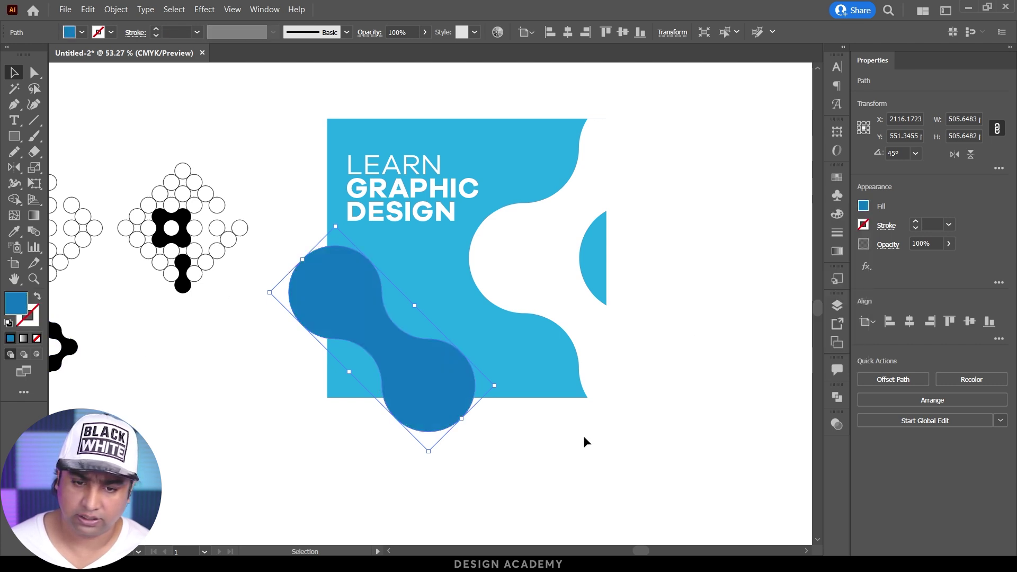
click(438, 385)
mouse_move(497, 387)
mouse_down()
mouse_move(583, 418)
mouse_move(435, 379)
mouse_up()
Send the blue dumbbell behind the heading and set its opacity to 30%.
right_click(434, 379)
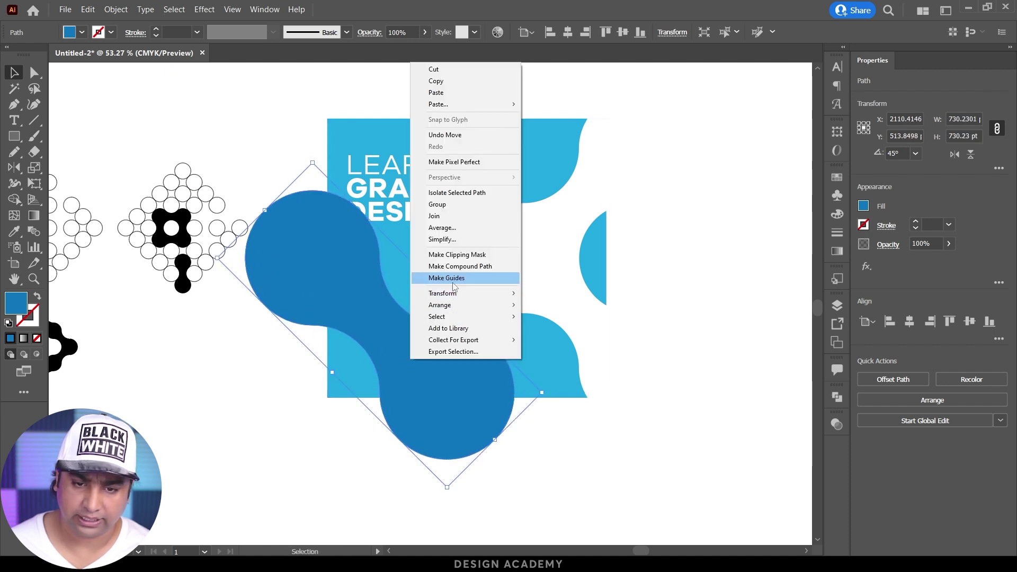
mouse_move(440, 305)
click(579, 328)
click(555, 450)
key(ctrl+z)
key(BackSpace)
text(30)
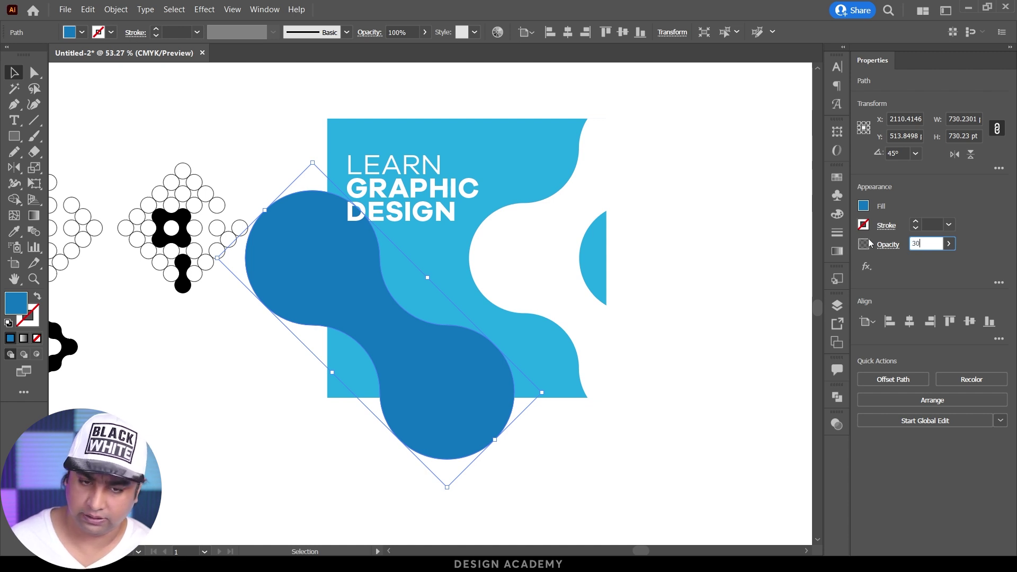
key(Return)
Delete the dumbbell parts overhanging the blue square's bottom and left edges.
drag(511, 444, 411, 369)
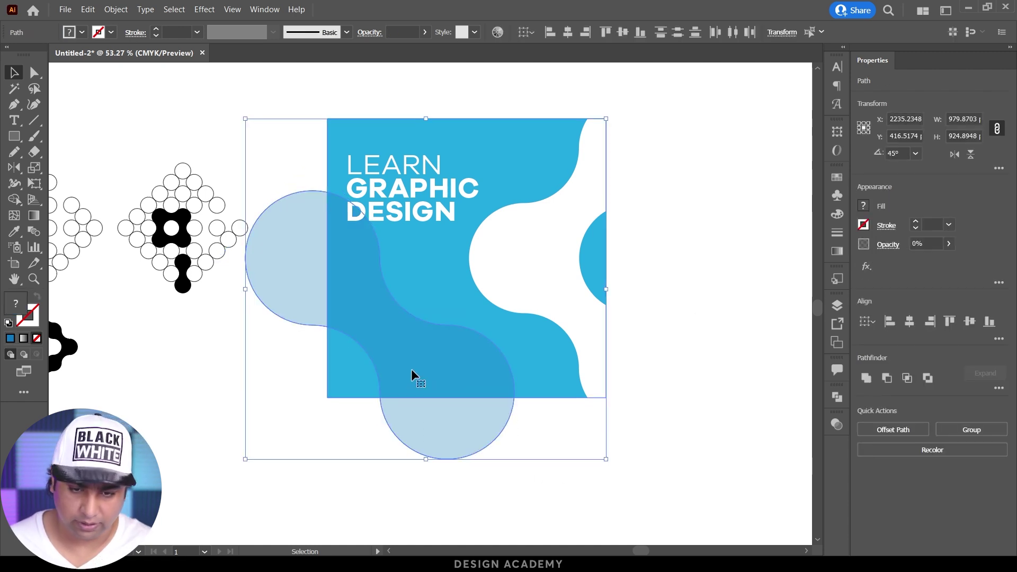
key(shift+m)
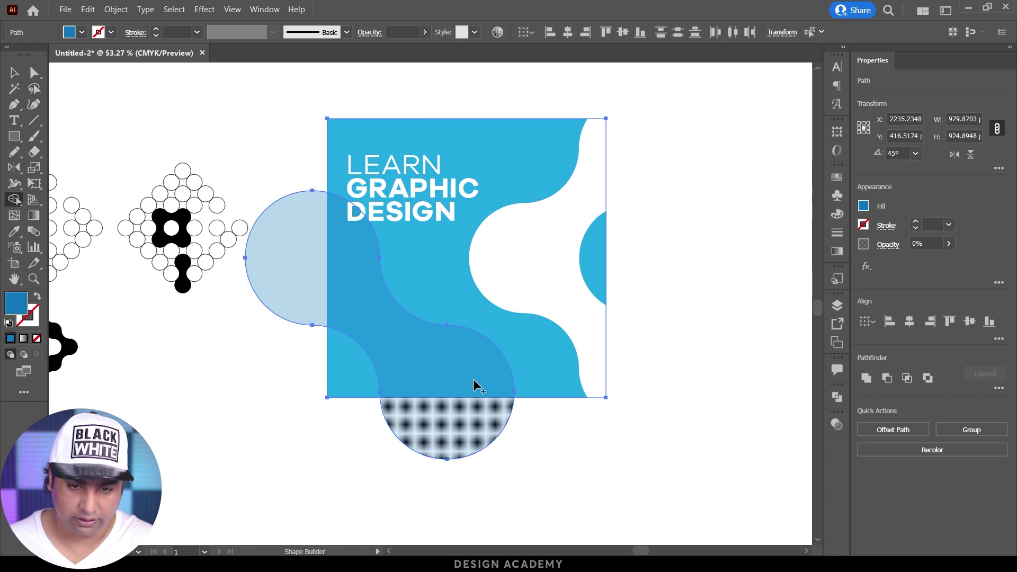
alt+click(481, 431)
alt+click(321, 303)
key(v)
click(285, 348)
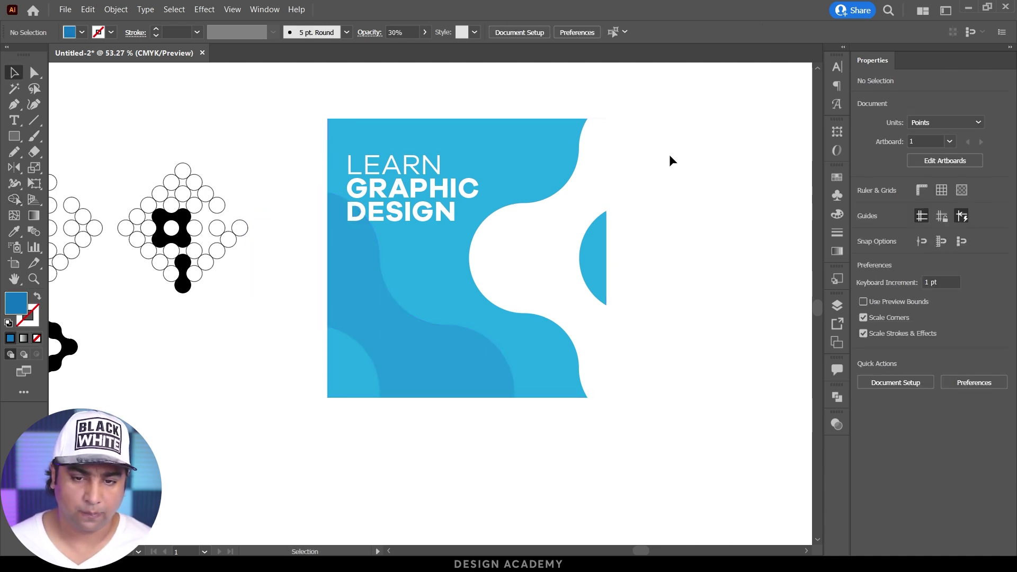
Draw a wide rectangle under the heading and fill it with the heading's white.
scroll(672, 265, up, 2)
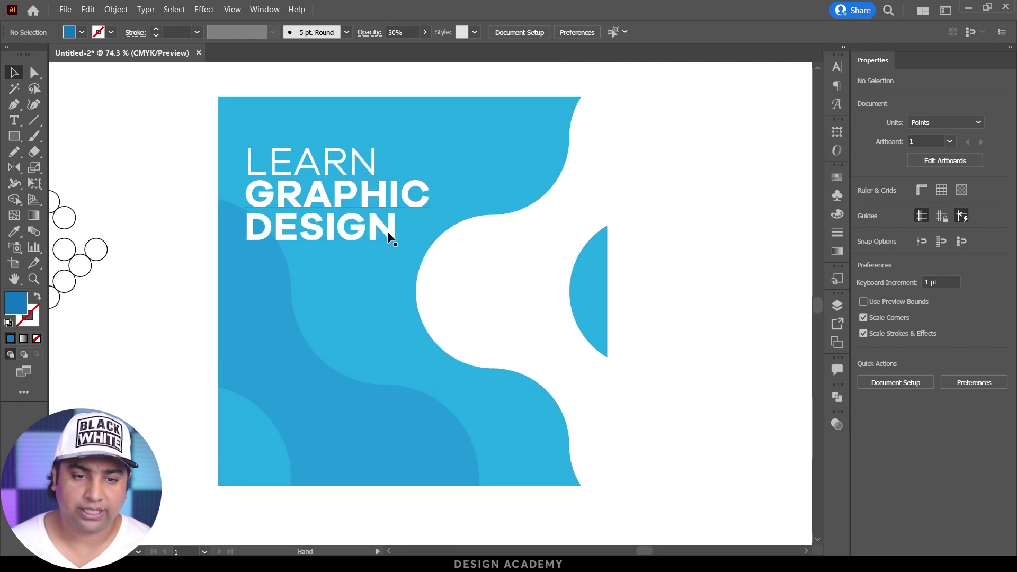
click(15, 139)
drag(253, 307, 388, 343)
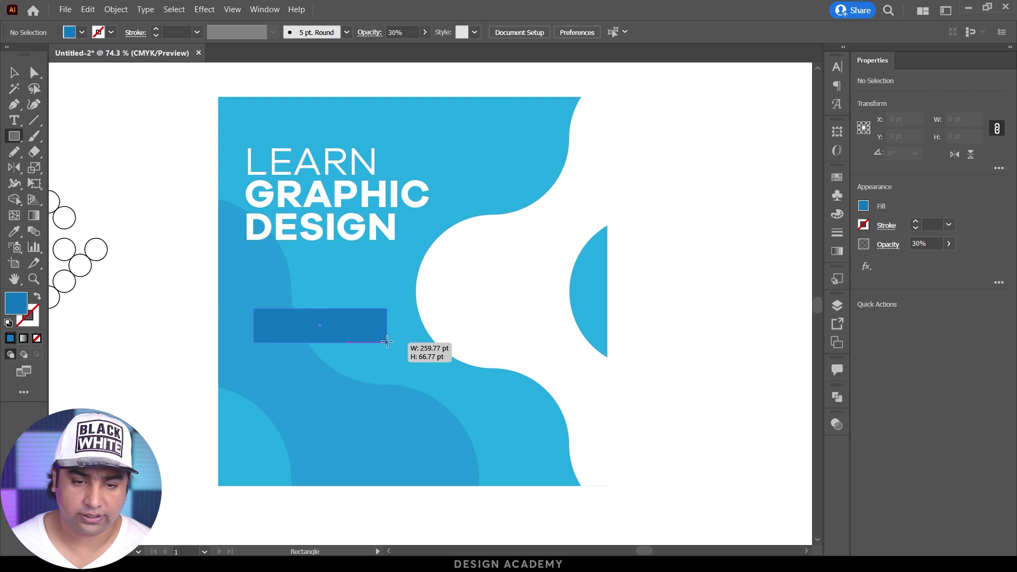
key(i)
click(450, 306)
Move the white bar up to sit just below DESIGN, then zoom out to see the artwork.
key(v)
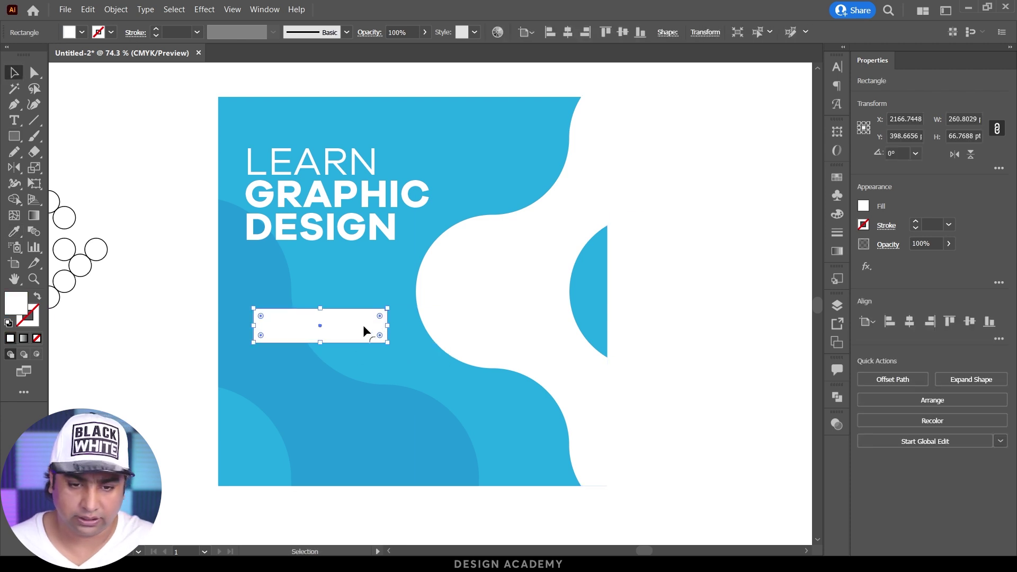
click(155, 339)
drag(291, 331, 283, 303)
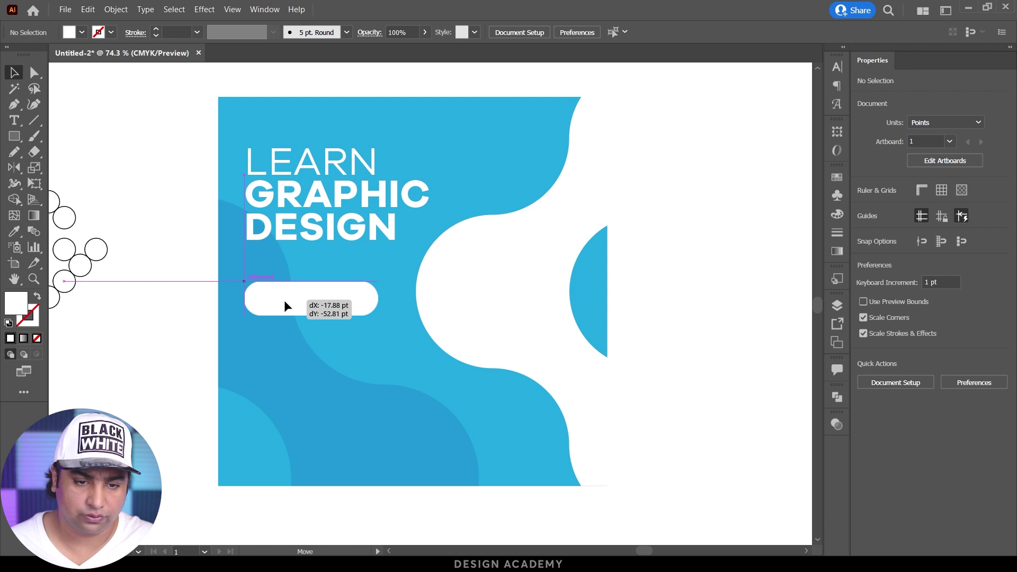
scroll(556, 237, down, 5)
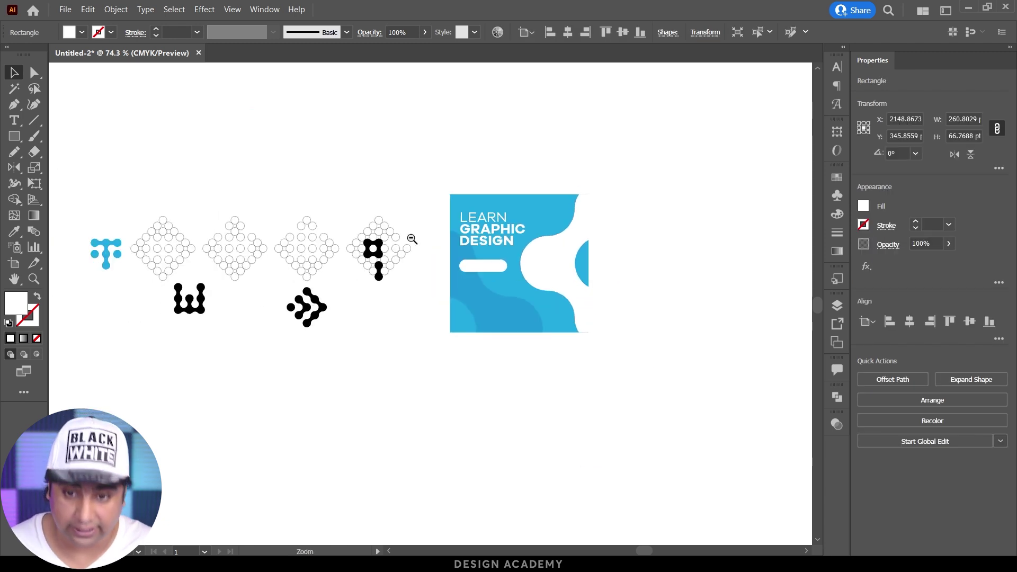
click(615, 470)
scroll(606, 334, up, 2)
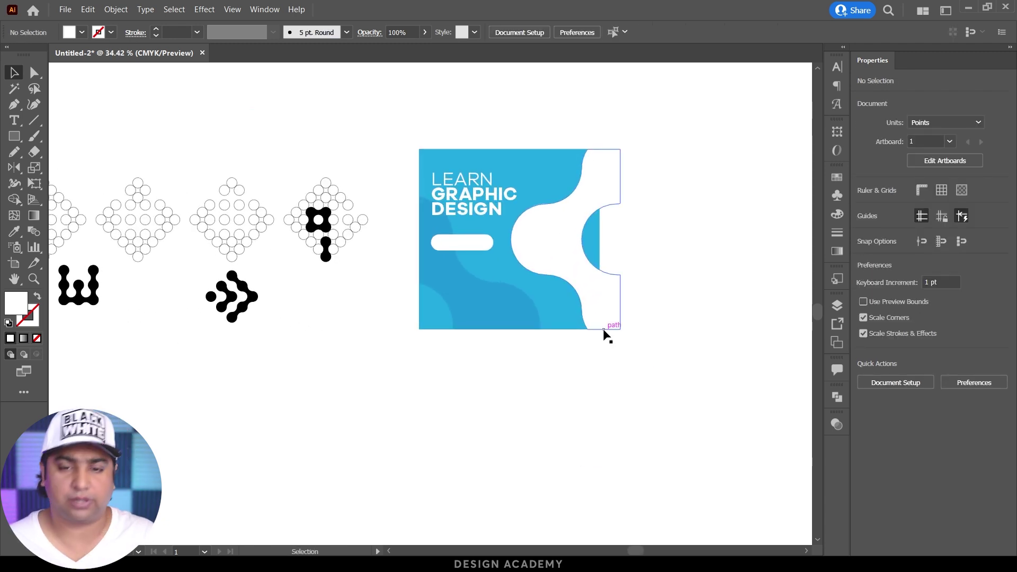
Move the black arrow mark down and left into empty canvas and zoom in on it.
drag(437, 293, 606, 288)
scroll(524, 302, up, 3)
mouse_move(574, 380)
mouse_down()
mouse_move(573, 292)
mouse_move(372, 190)
mouse_up()
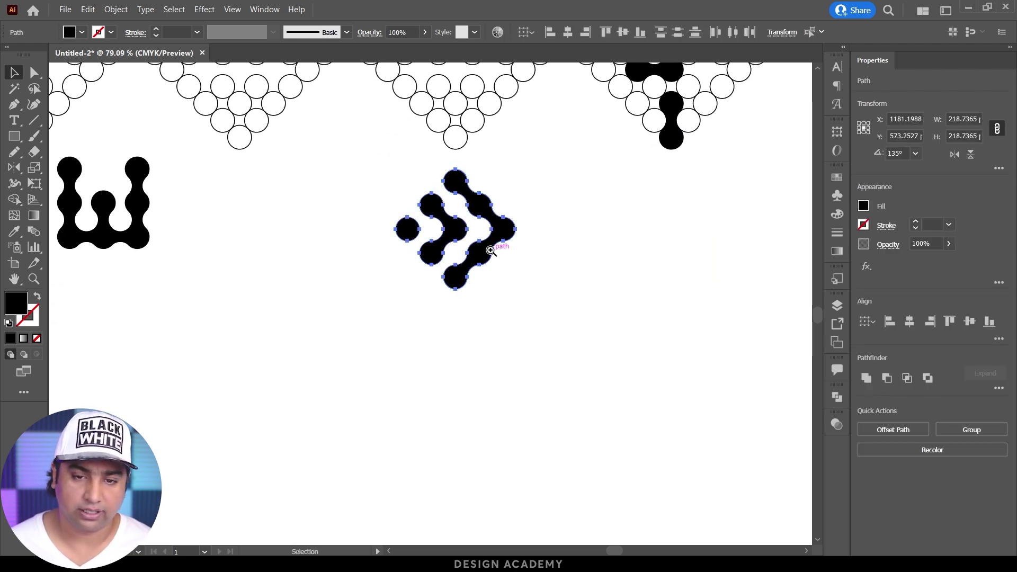
scroll(482, 249, down, 2)
mouse_move(482, 248)
mouse_down()
mouse_move(340, 407)
mouse_move(528, 227)
mouse_move(522, 201)
mouse_move(420, 363)
mouse_up()
scroll(360, 245, down, 3)
scroll(399, 216, up, 3)
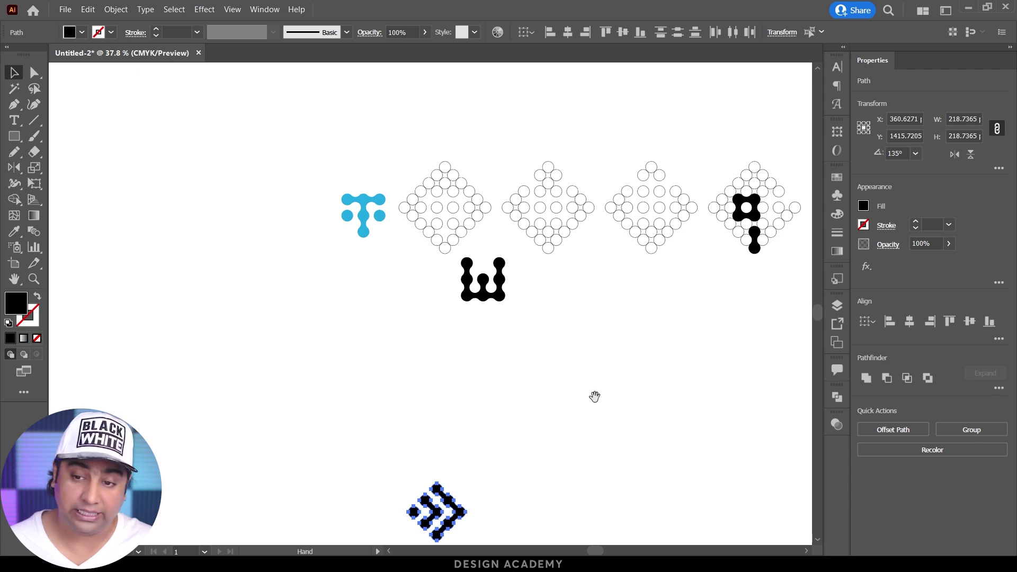
drag(595, 396, 458, 261)
scroll(295, 404, up, 4)
scroll(422, 411, up, 2)
scroll(411, 295, up, 2)
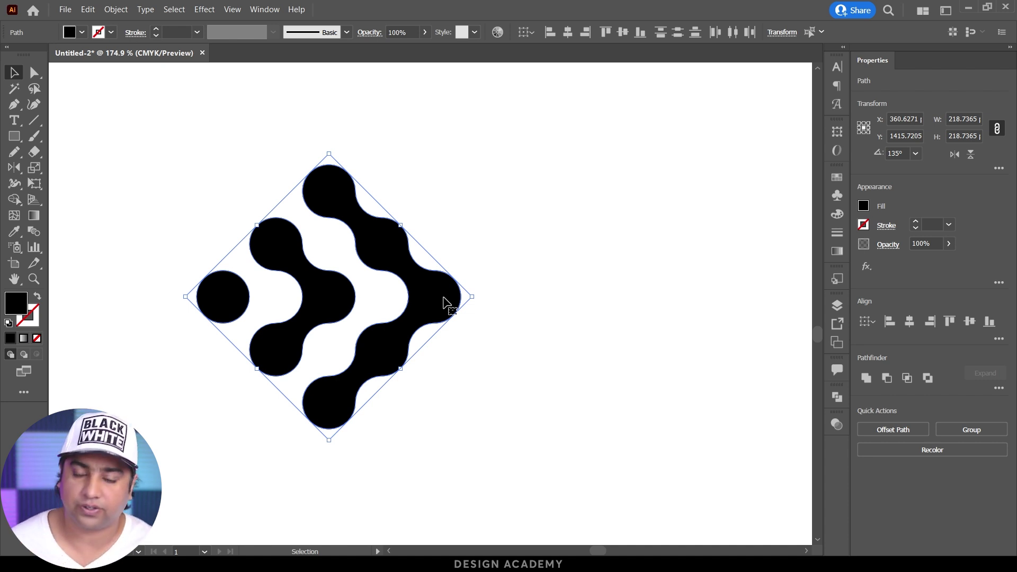
Fill the outer chevron of the arrow mark with orange from the Swatches.
click(427, 301)
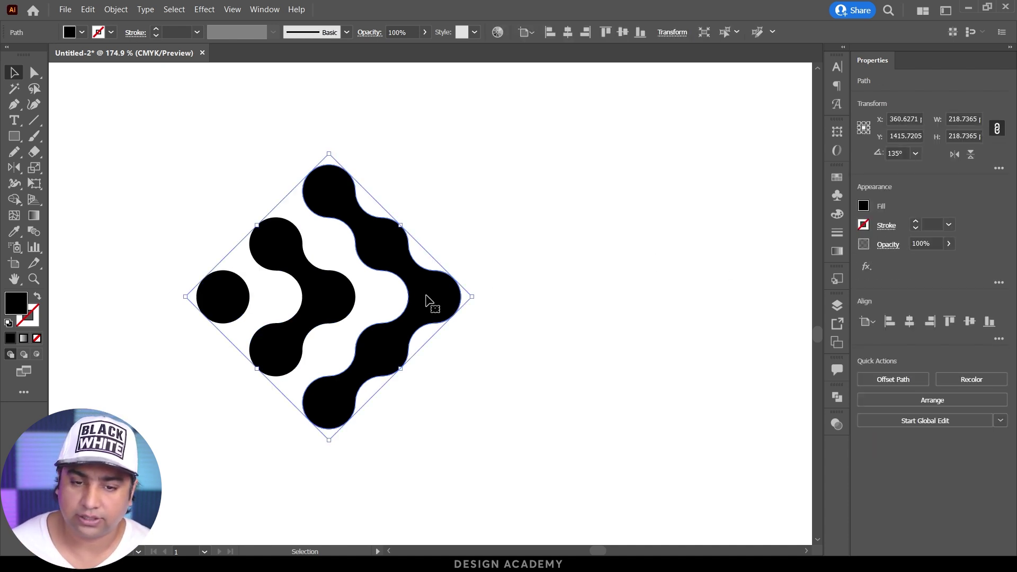
right_click(455, 290)
click(452, 242)
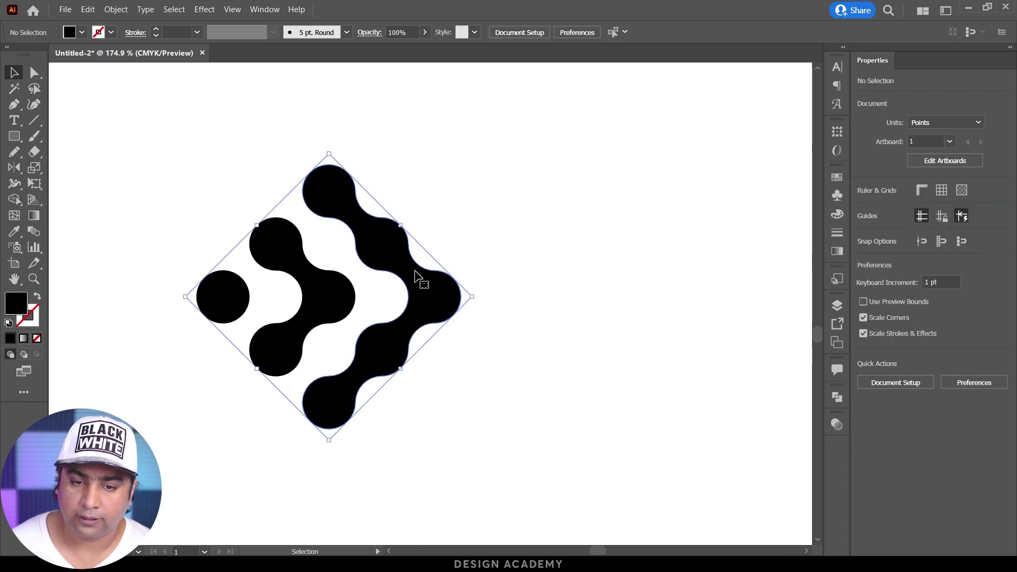
click(420, 272)
click(865, 206)
click(827, 255)
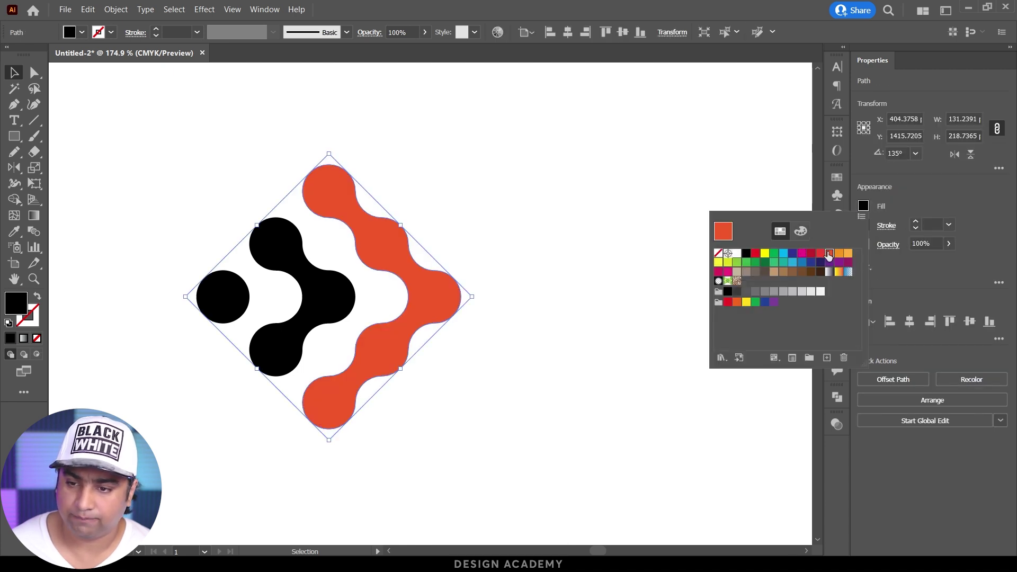
Give the small dot on the left a red swatch fill.
click(342, 300)
click(220, 291)
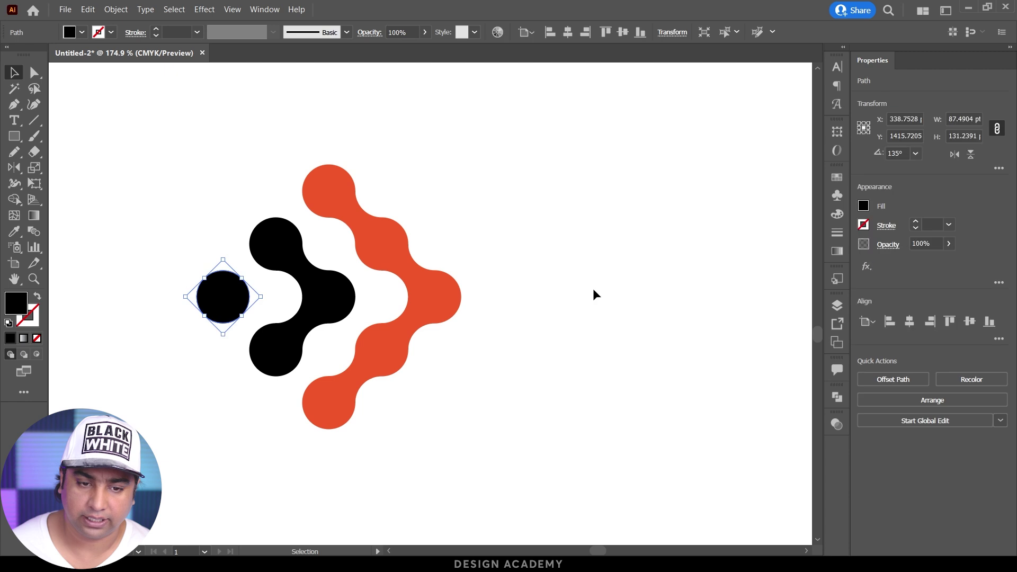
click(864, 206)
click(825, 256)
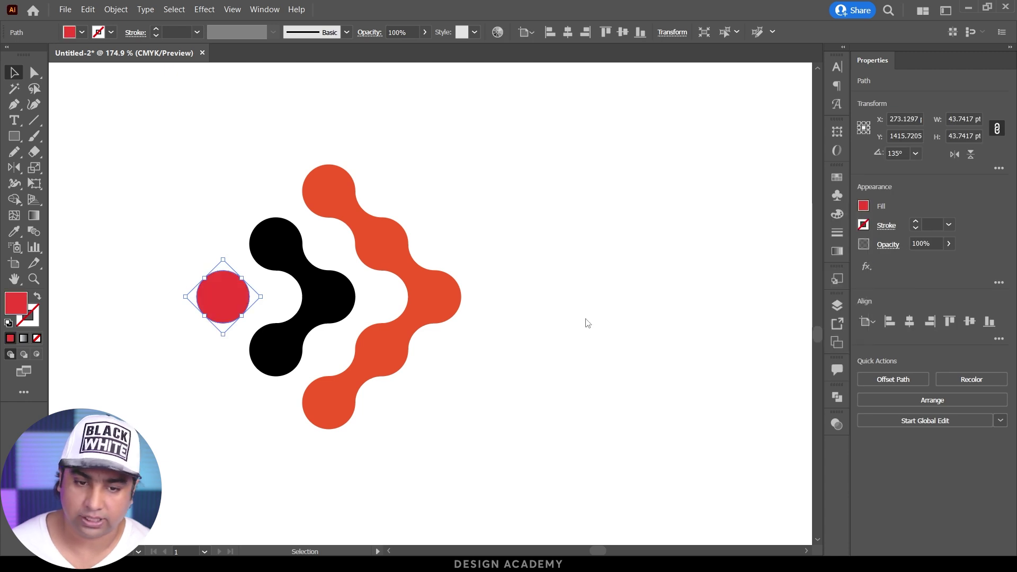
click(520, 320)
Eyedropper the chevron's orange onto the dot and select all the logo pieces.
click(225, 297)
key(i)
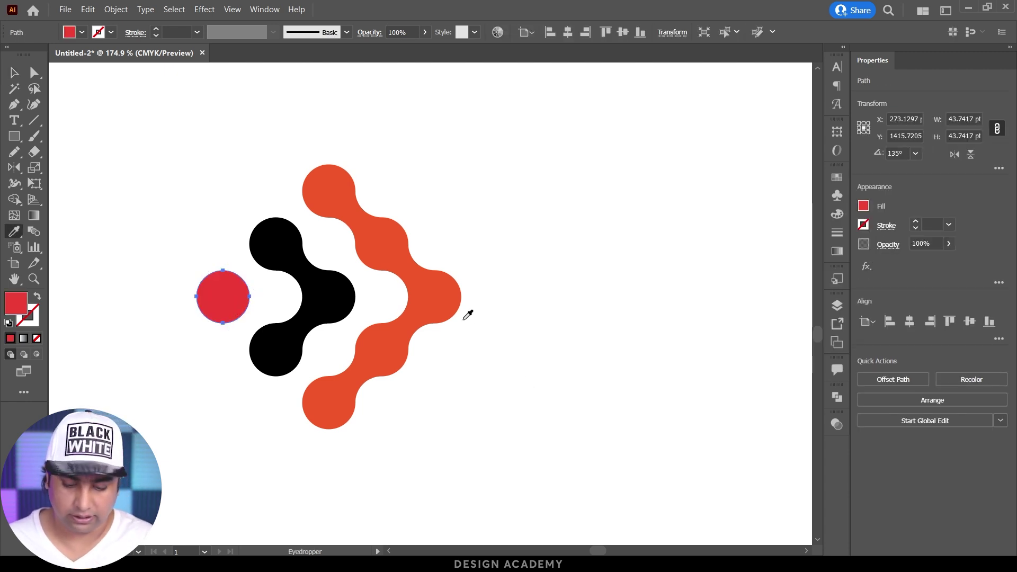
click(457, 313)
key(v)
click(498, 366)
drag(253, 289, 204, 243)
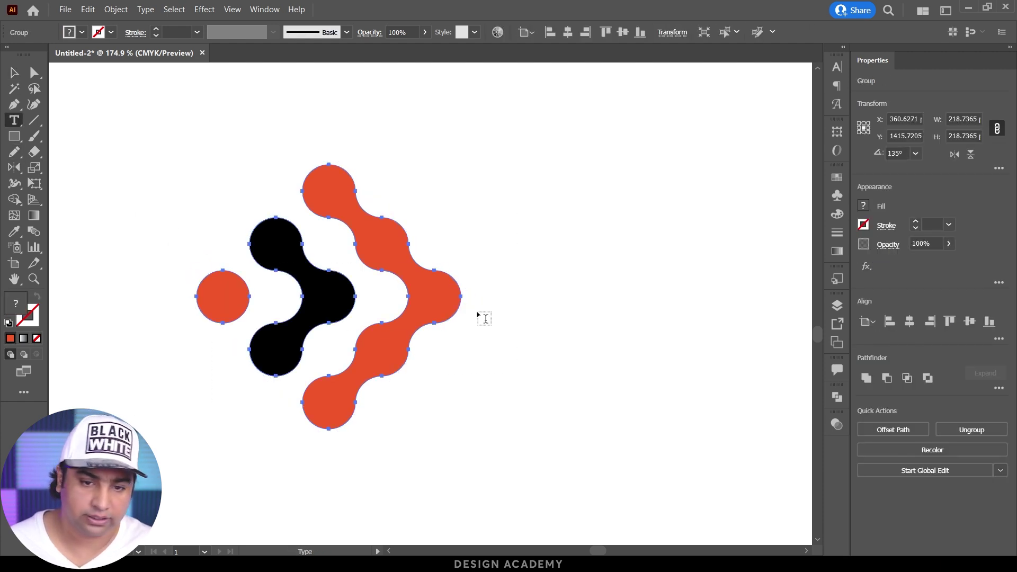
Enlarge the TECHIT wordmark and move it closer to the arrow mark.
scroll(418, 302, down, 2)
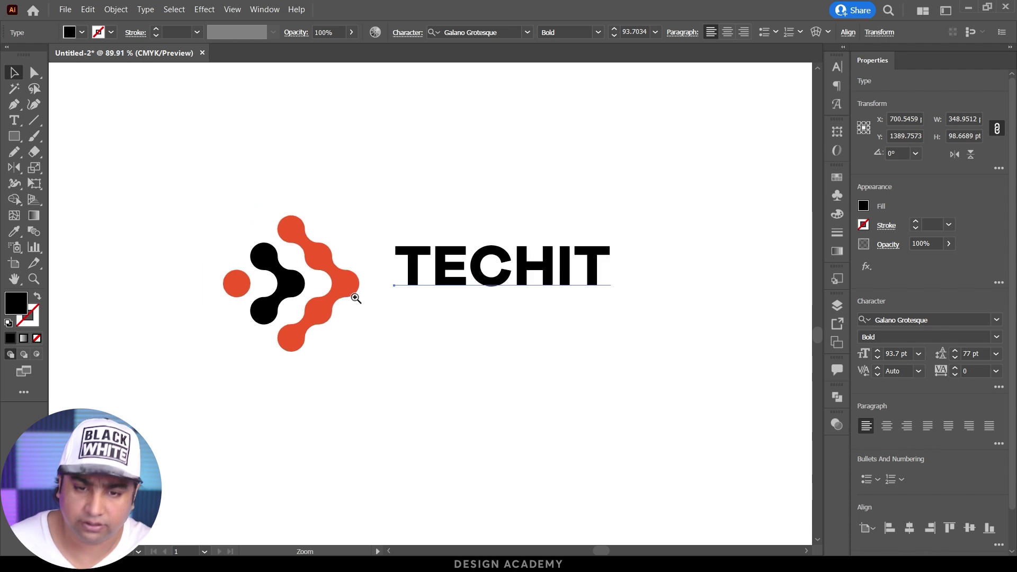
drag(610, 301, 677, 311)
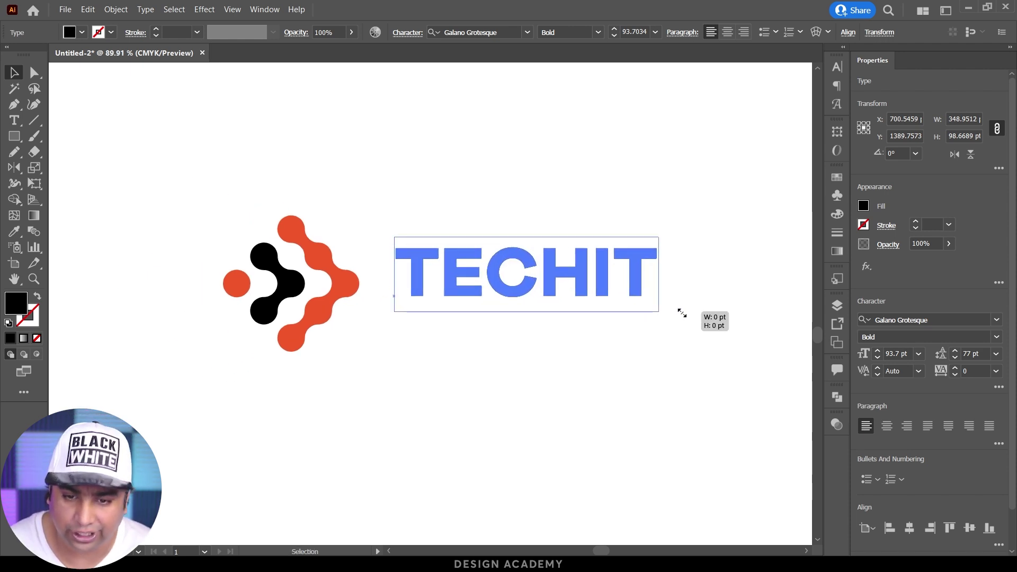
drag(543, 281, 516, 297)
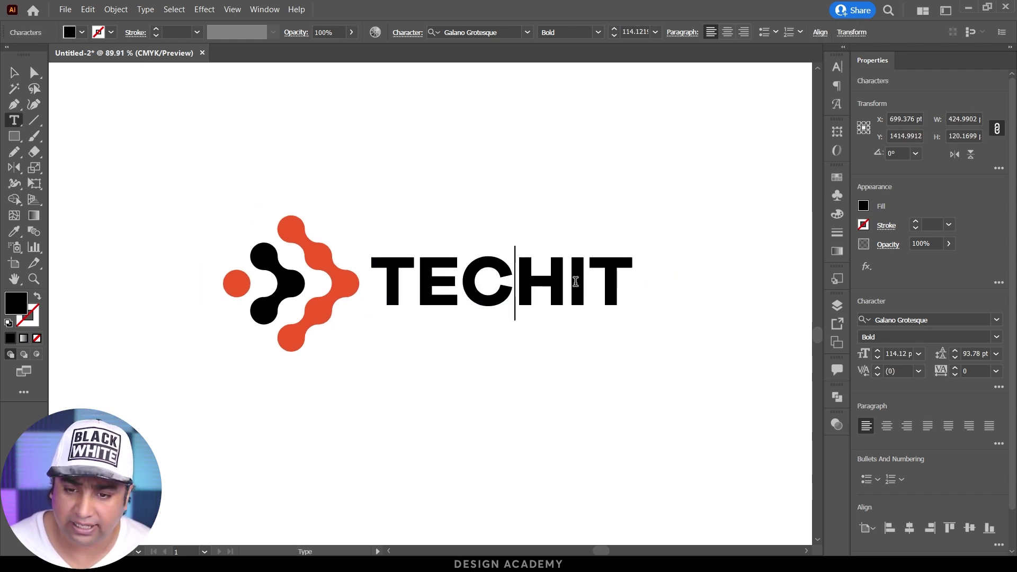
Set TECH to Regular weight and drag a copy of TECHIT directly below it.
drag(567, 280, 370, 284)
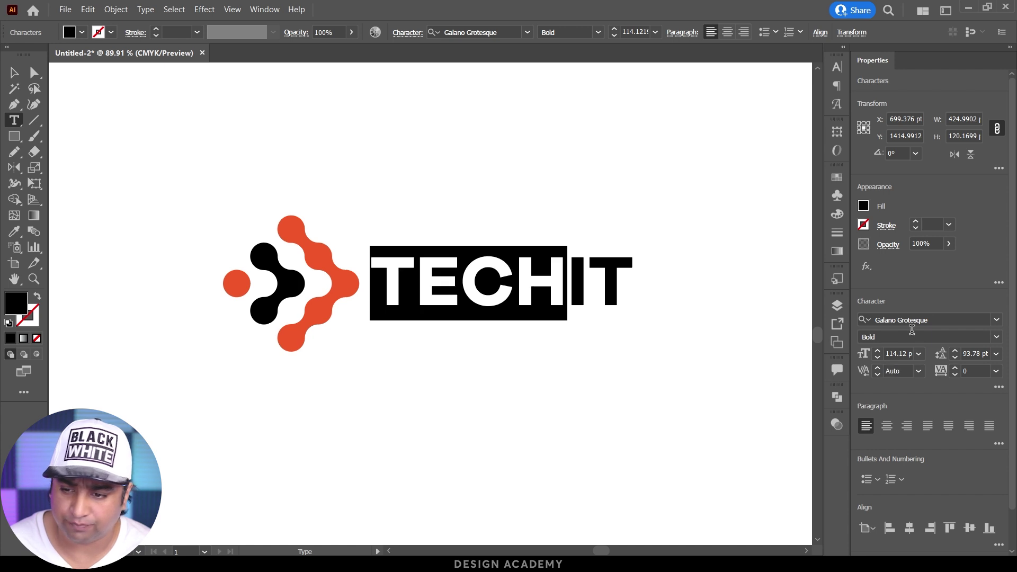
click(996, 337)
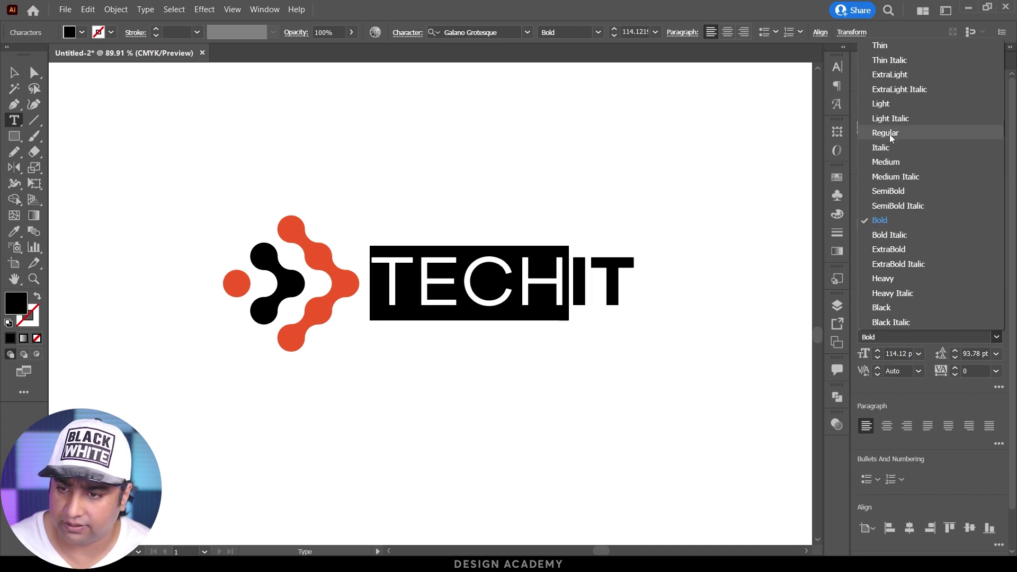
click(888, 133)
key(Escape)
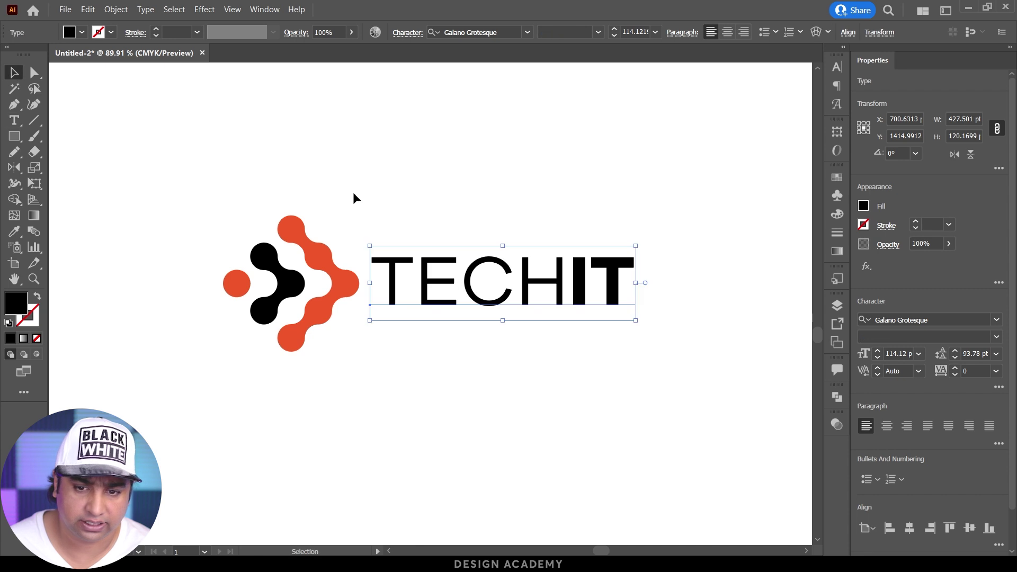
click(596, 358)
scroll(403, 265, down, 1)
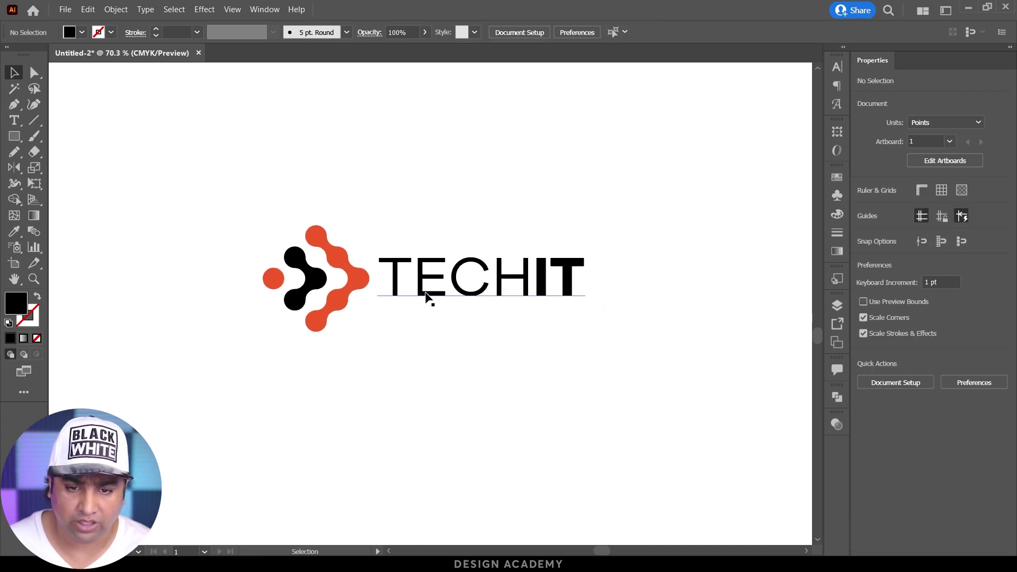
drag(428, 295, 428, 333)
Select all the text in the TECHIT copy beneath the logo.
triple_click(424, 316)
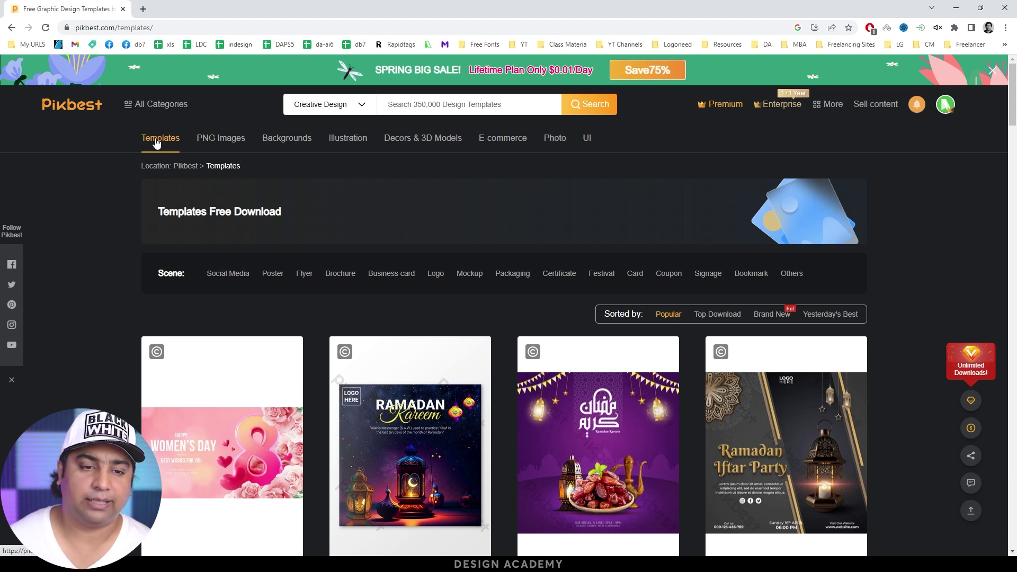
Go to Pikbest's Templates section.
click(156, 142)
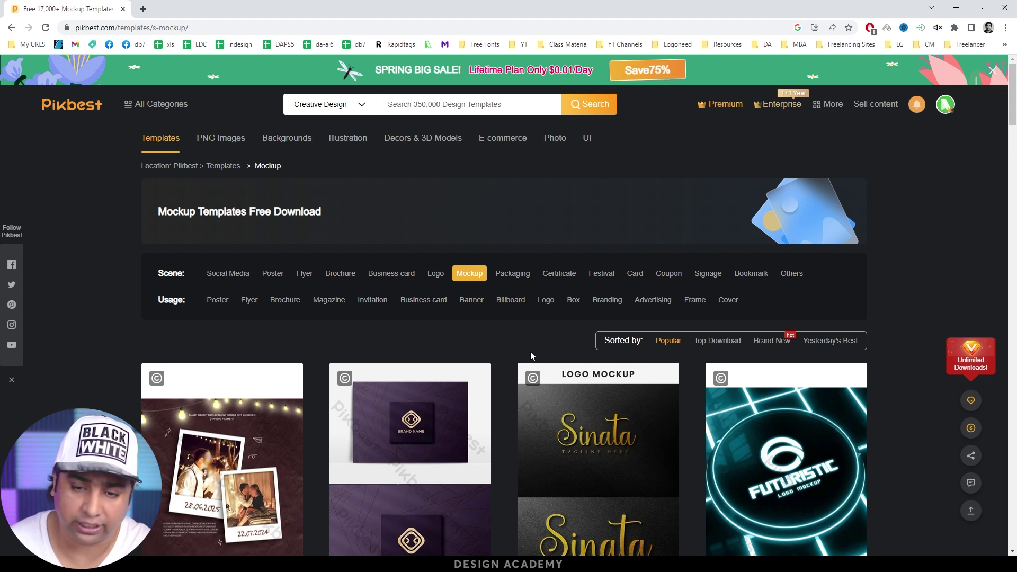
Filter the mockups to Logo usage and scroll through the first page of results.
click(545, 300)
scroll(393, 322, down, 1)
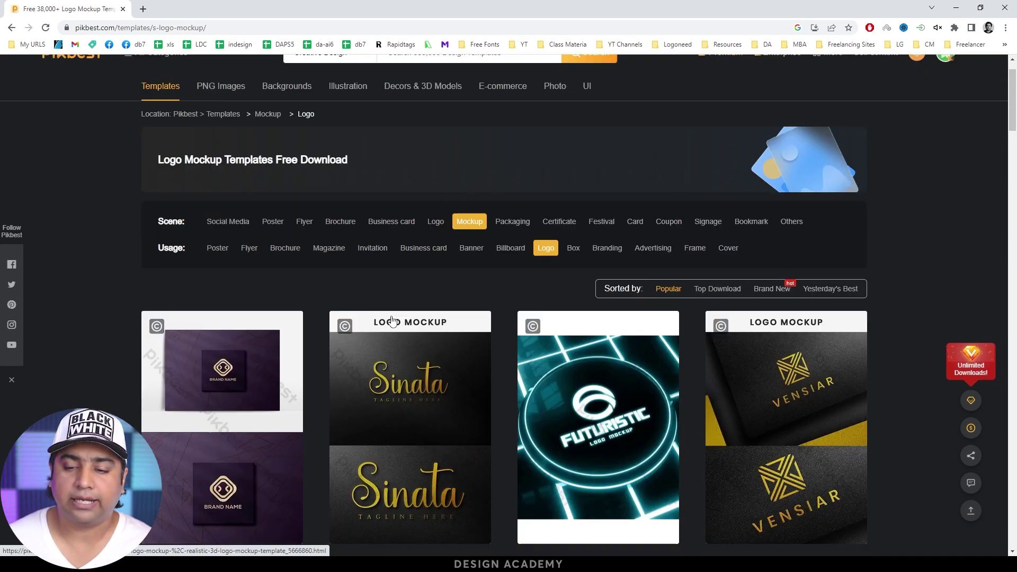
scroll(393, 322, down, 4)
scroll(352, 307, down, 3)
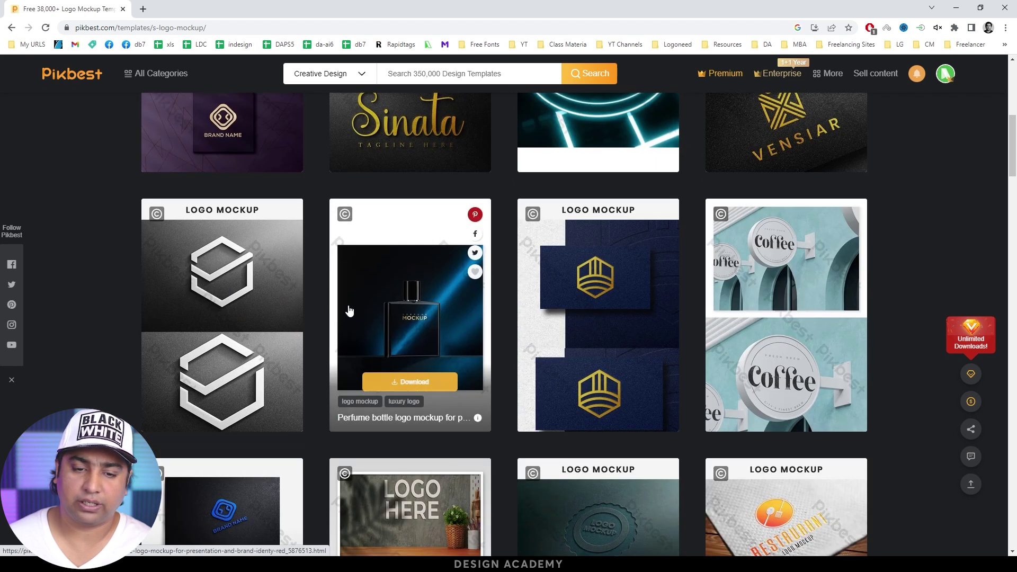
scroll(351, 309, down, 5)
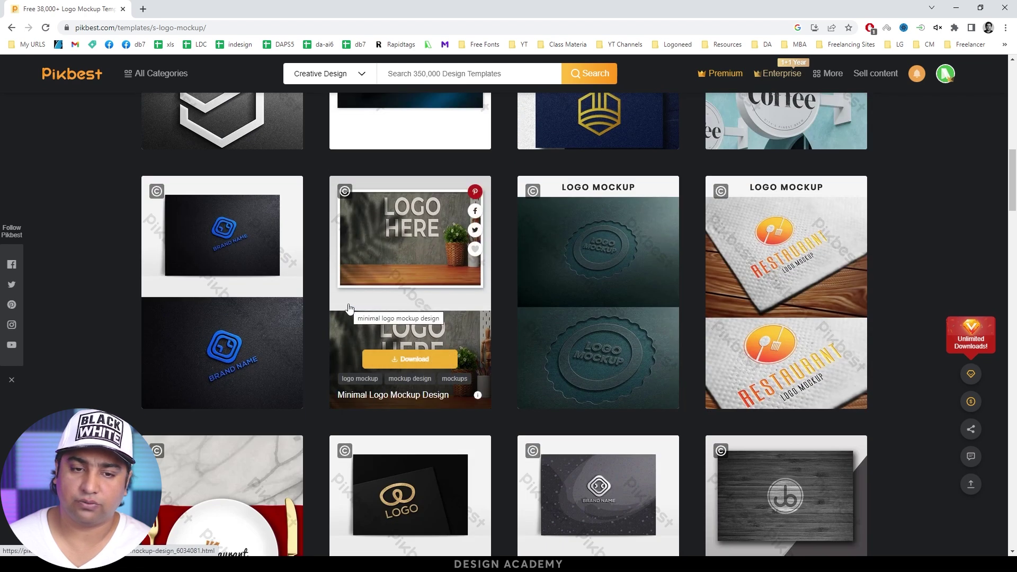
scroll(350, 309, up, 5)
scroll(349, 308, down, 8)
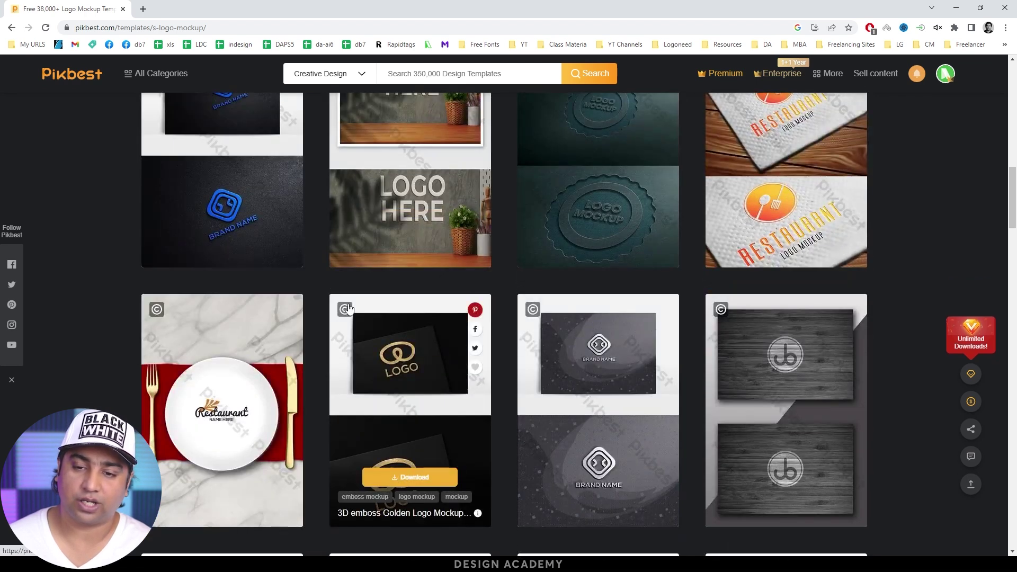
scroll(348, 308, down, 5)
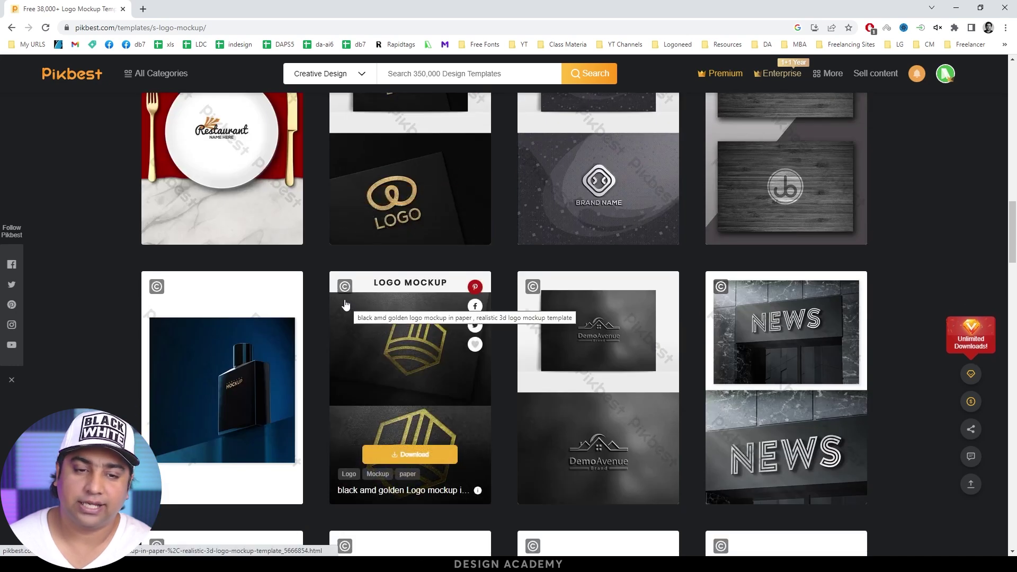
scroll(345, 304, up, 1)
scroll(345, 305, up, 3)
scroll(345, 305, down, 7)
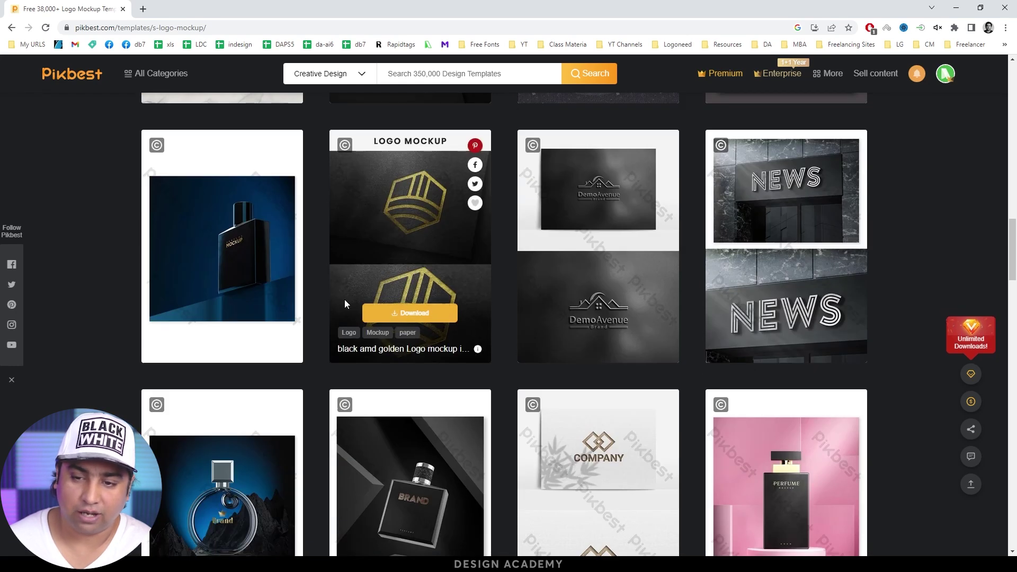
scroll(345, 300, down, 3)
scroll(345, 300, down, 4)
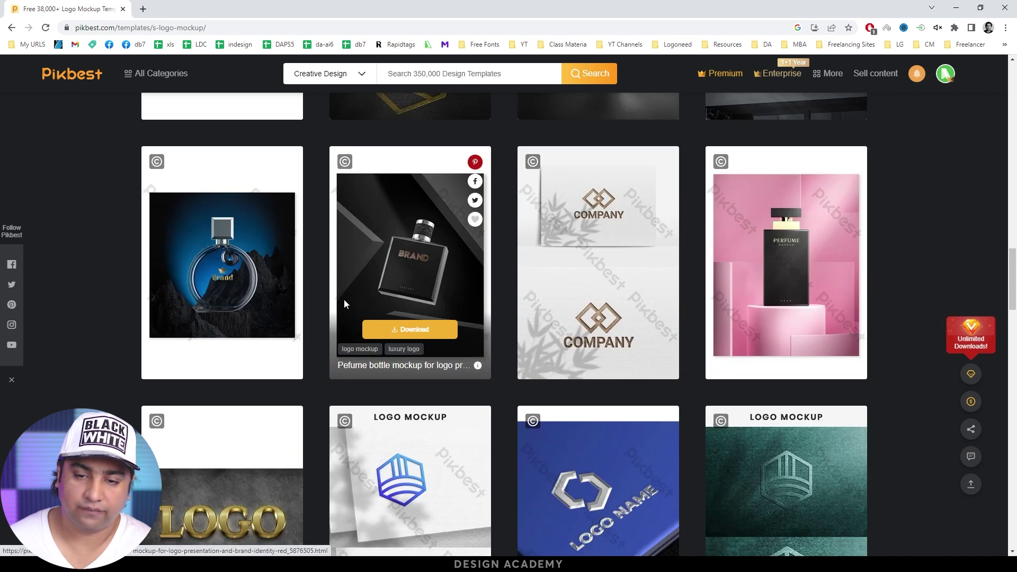
scroll(344, 305, down, 5)
scroll(341, 305, down, 3)
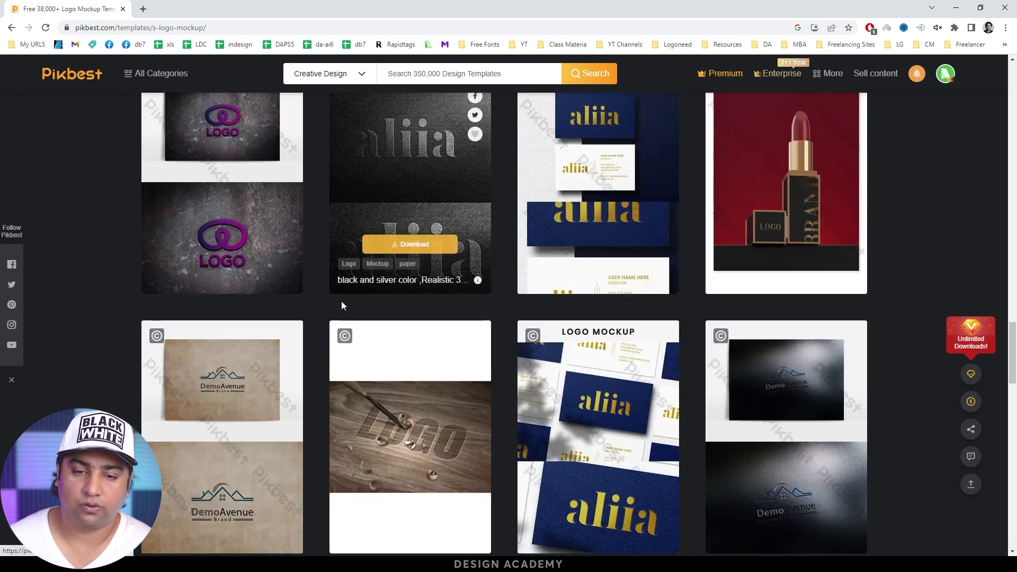
scroll(341, 301, down, 8)
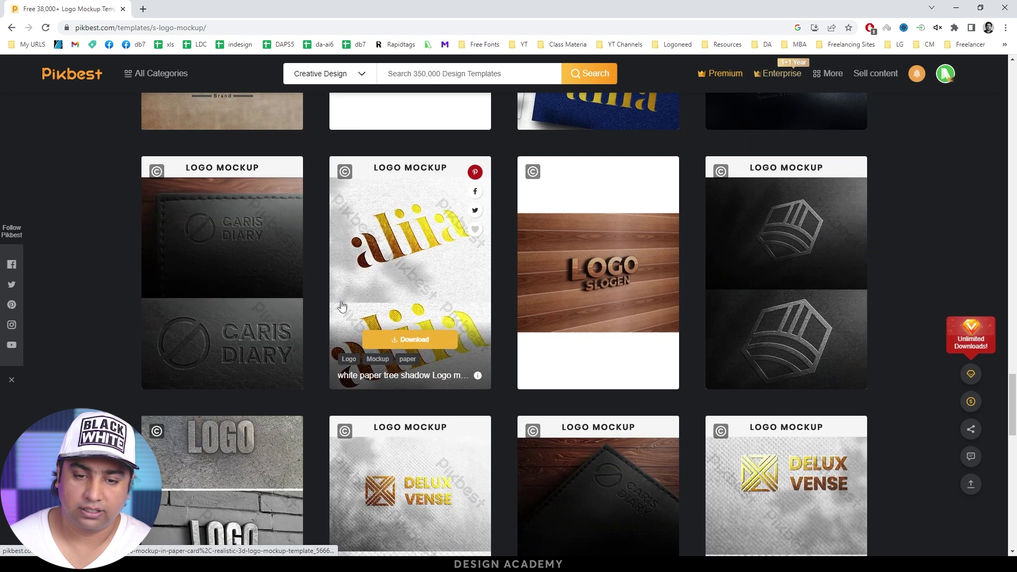
scroll(114, 295, down, 3)
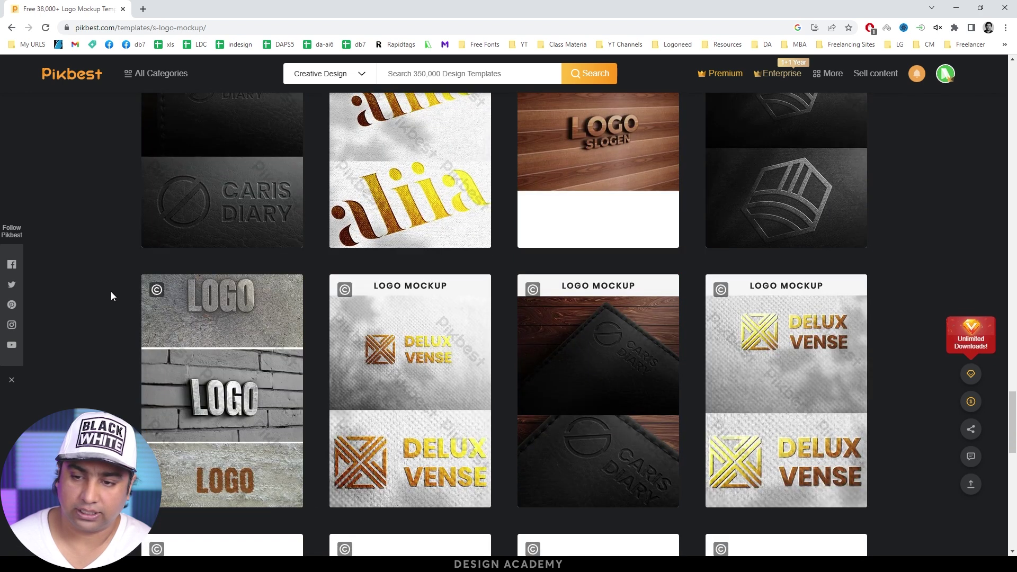
scroll(110, 295, down, 5)
scroll(110, 295, down, 3)
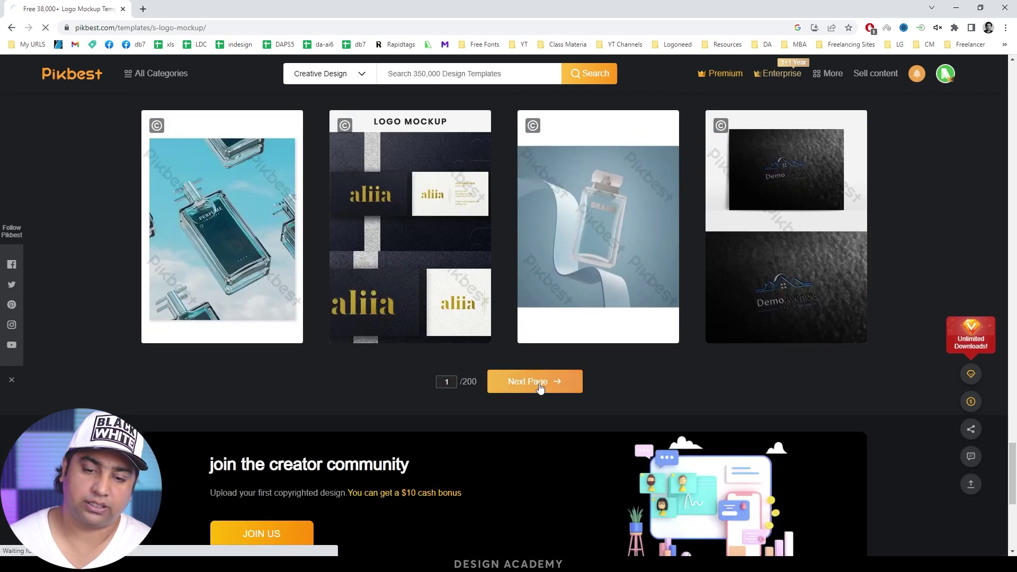
Advance to the next page of logo mockups and scroll through its designs.
click(541, 383)
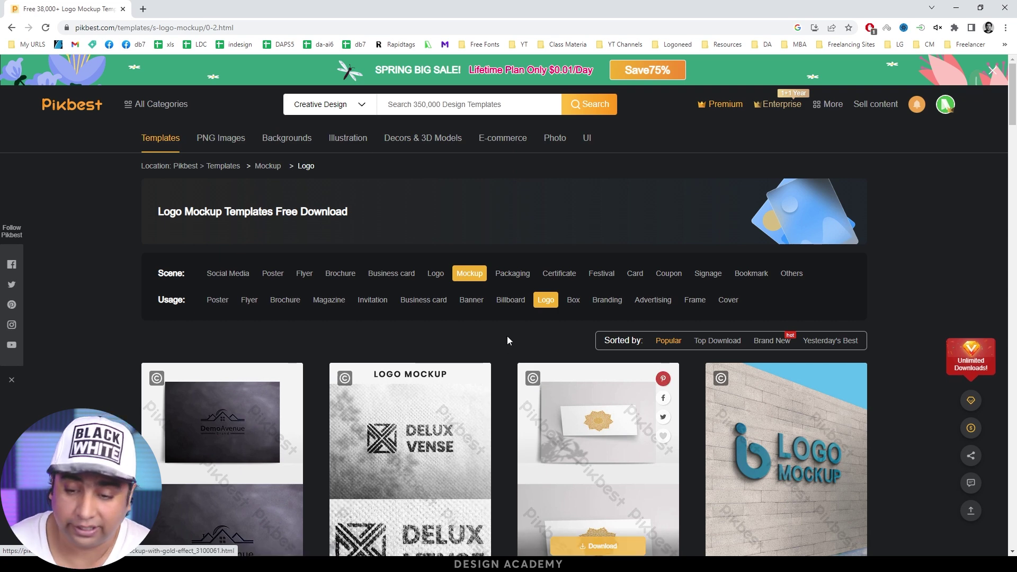
scroll(507, 336, down, 8)
scroll(498, 309, down, 2)
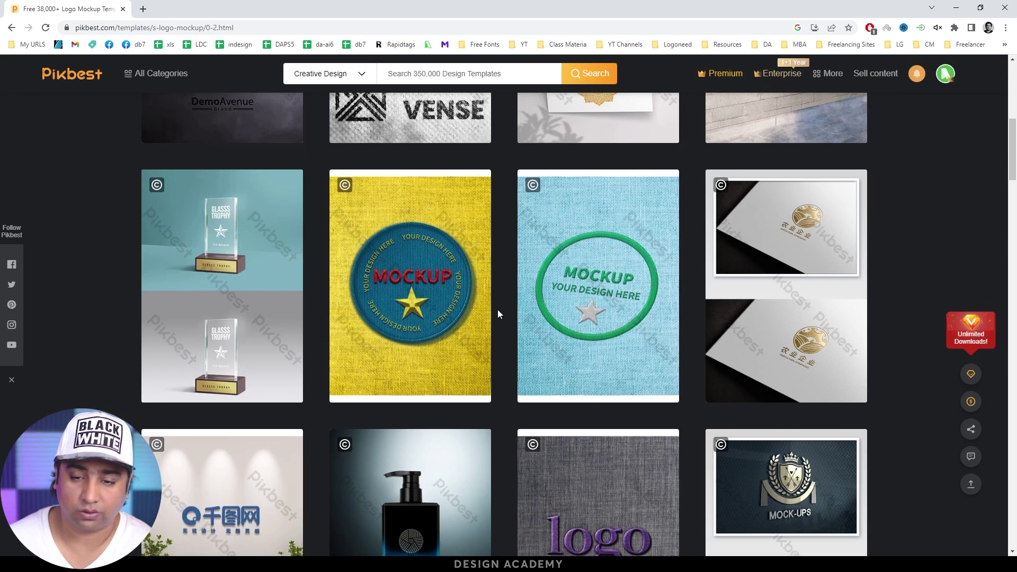
scroll(497, 309, down, 3)
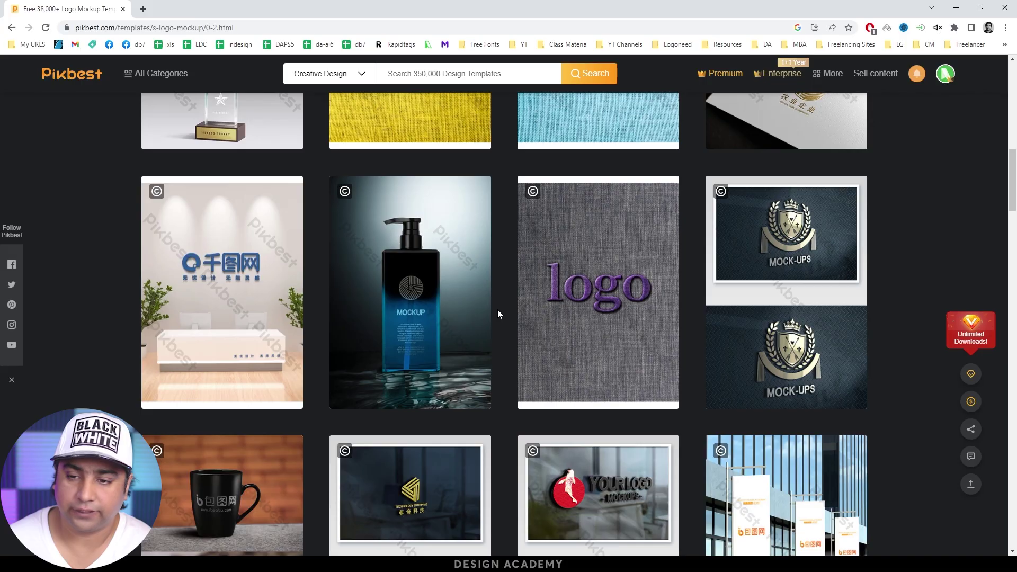
scroll(498, 309, down, 5)
scroll(498, 313, down, 5)
scroll(512, 272, down, 5)
scroll(498, 267, down, 5)
scroll(520, 261, down, 5)
scroll(519, 281, down, 5)
scroll(519, 300, down, 5)
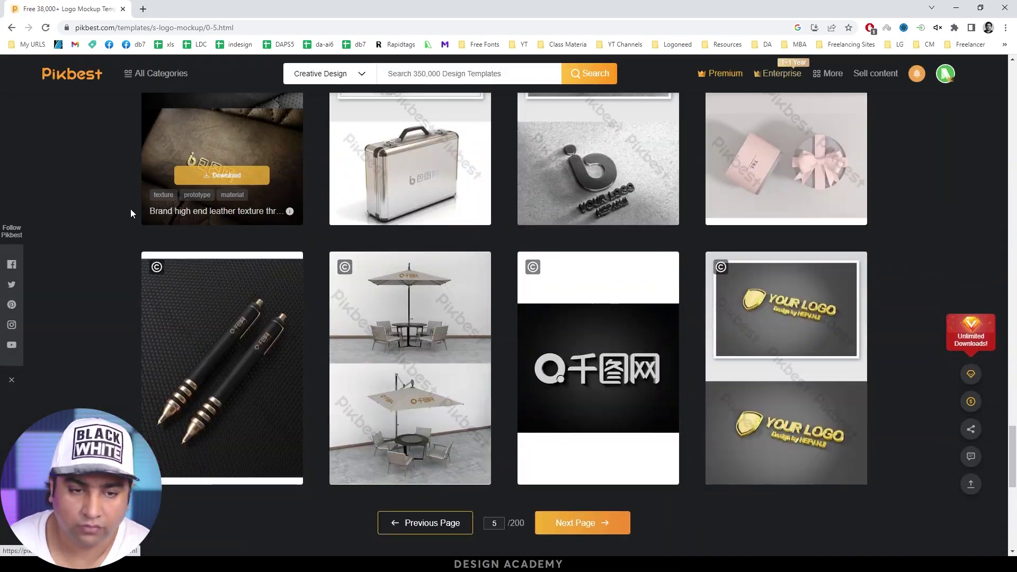
Open the 3d stereo word effect logo mockup in a new tab and start its PSD download.
middle_click(598, 366)
click(213, 4)
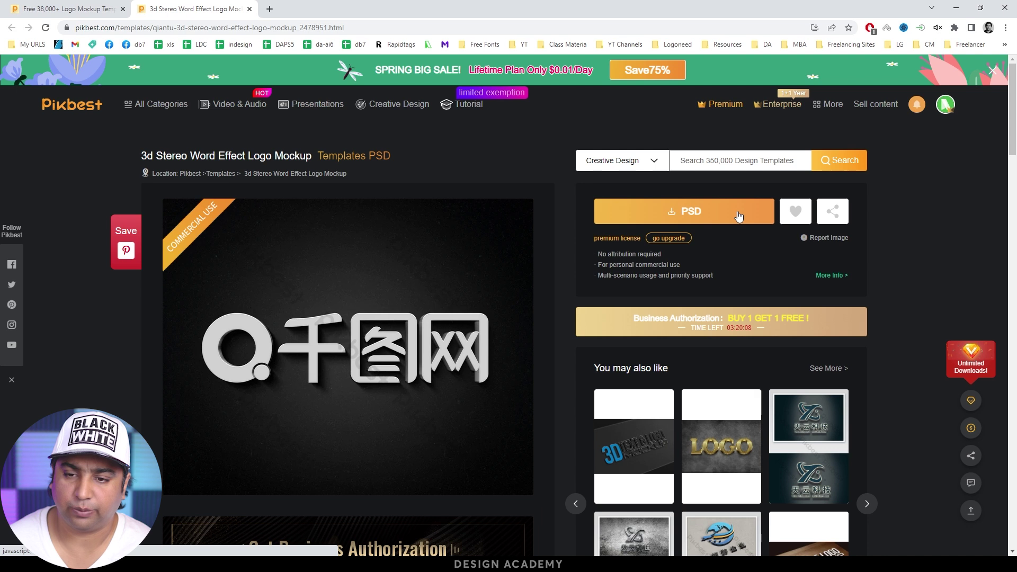
click(737, 215)
click(456, 283)
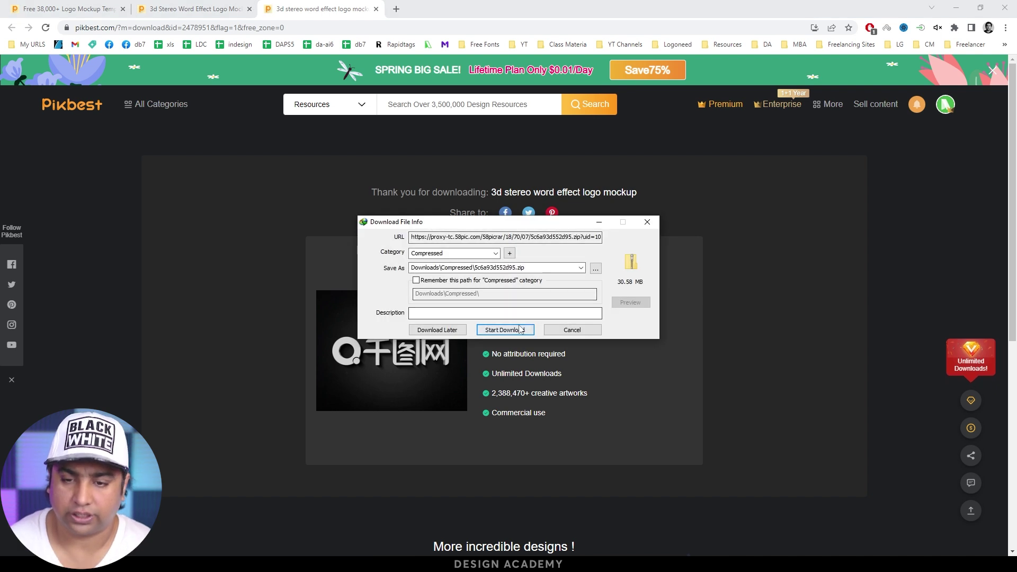
Start IDM's download of the 30.58 MB mockup zip.
click(503, 327)
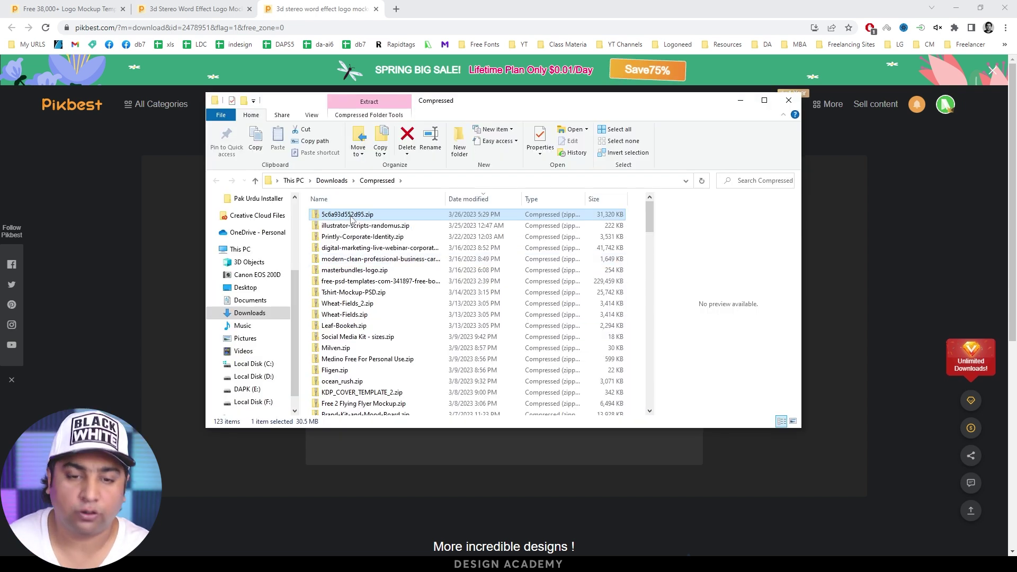
Extract 5c6a93d552d95.zip into its own 5c6a93d552d95 folder.
right_click(344, 217)
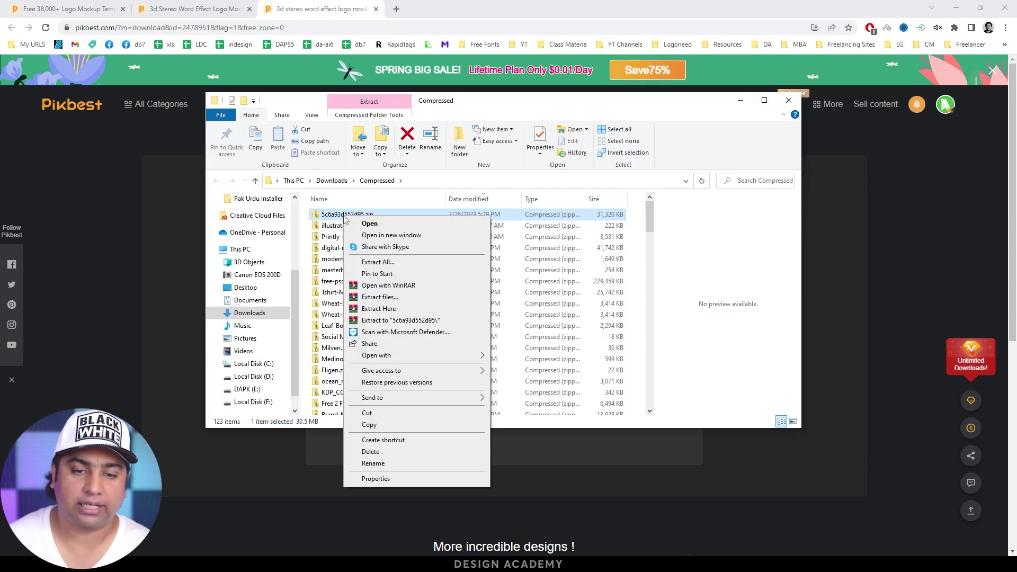
click(444, 321)
scroll(399, 309, down, 15)
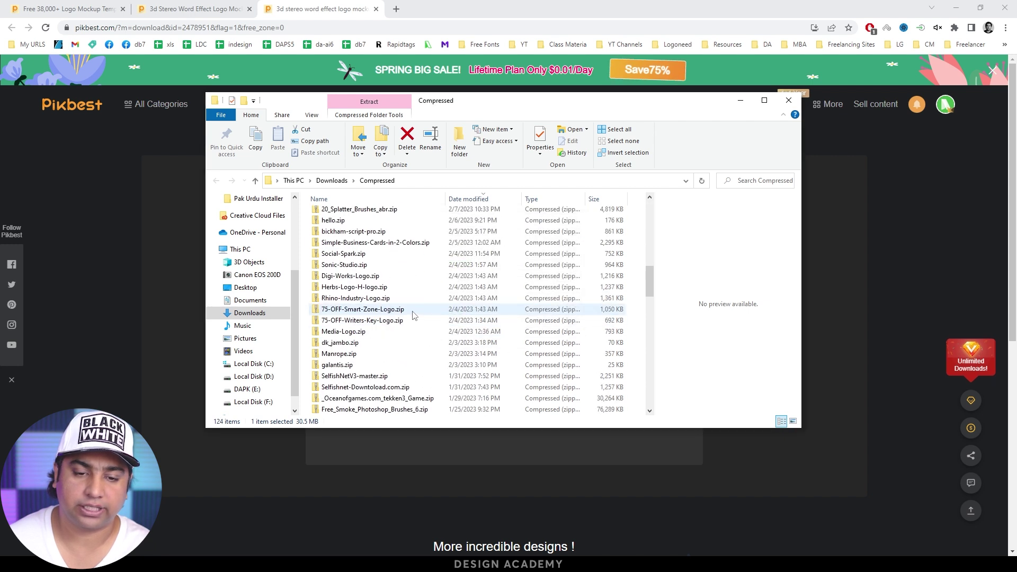
scroll(400, 309, down, 15)
scroll(399, 309, up, 8)
scroll(381, 313, down, 6)
scroll(377, 318, up, 6)
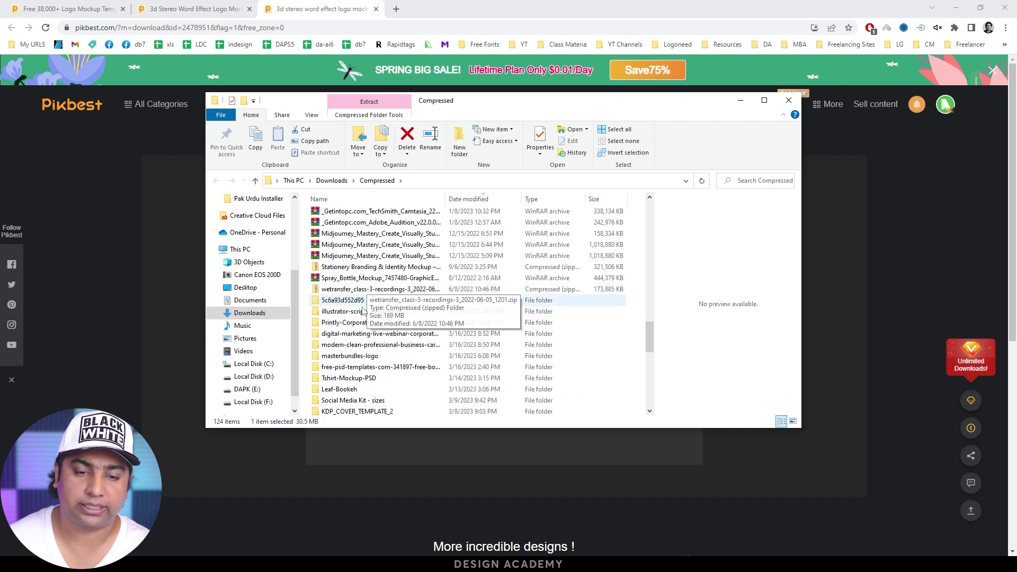
Open the extracted folder and launch the Nipic mockup PSD in Photoshop.
click(361, 303)
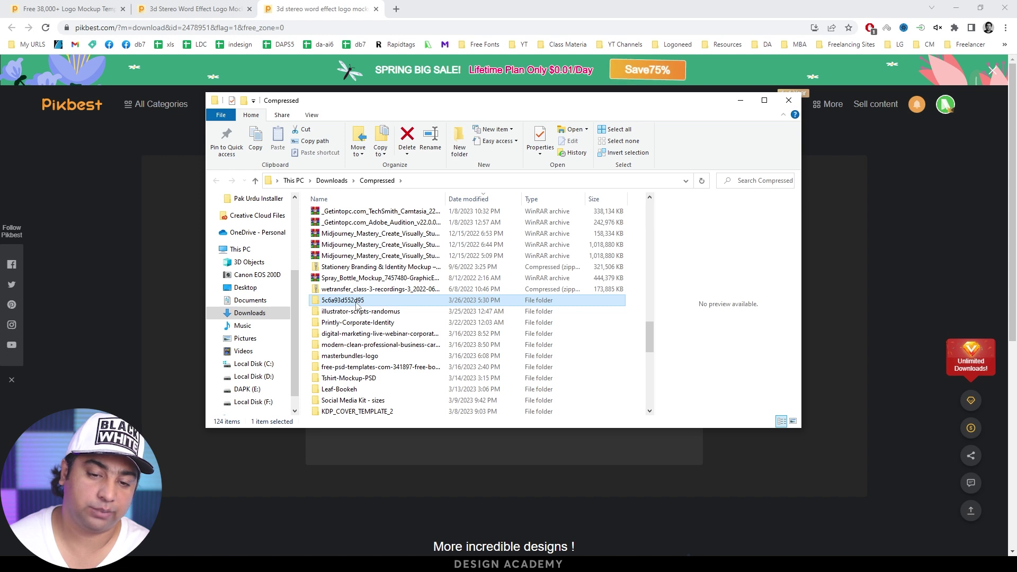
double_click(357, 301)
click(353, 227)
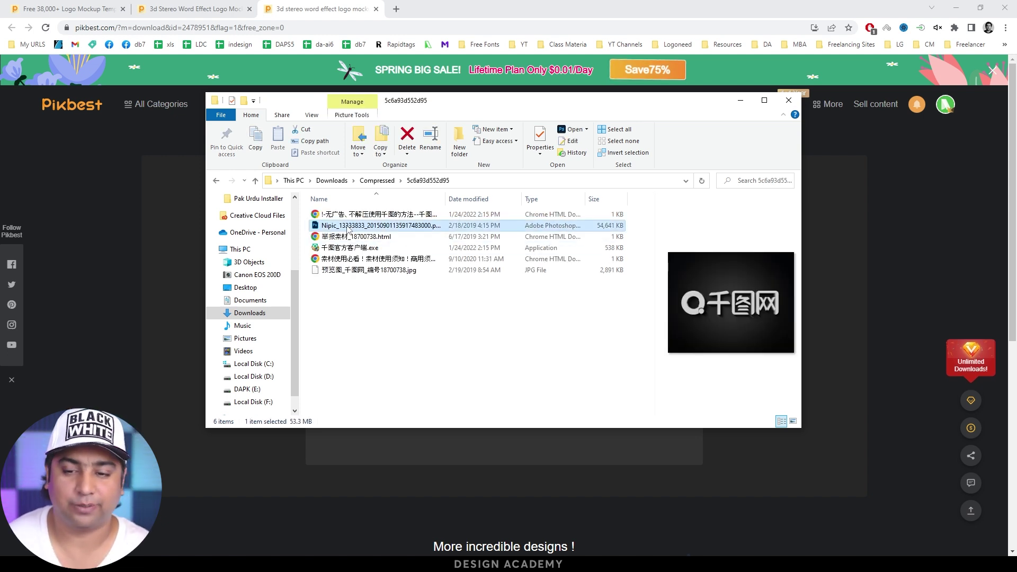
double_click(350, 226)
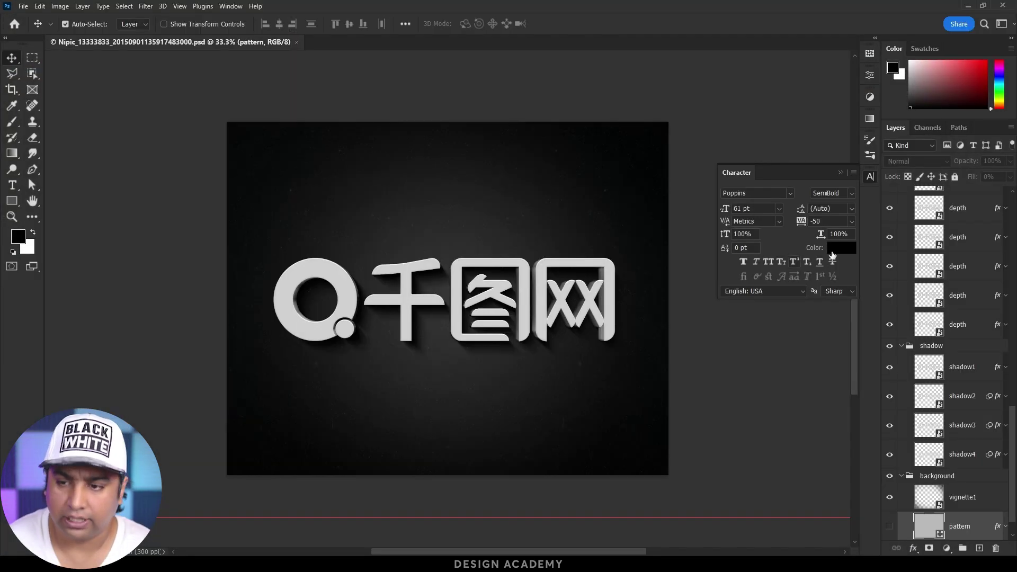
Close the Character panel and open the Your Text smart object (florals2.psb) for editing.
click(868, 177)
scroll(933, 327, up, 3)
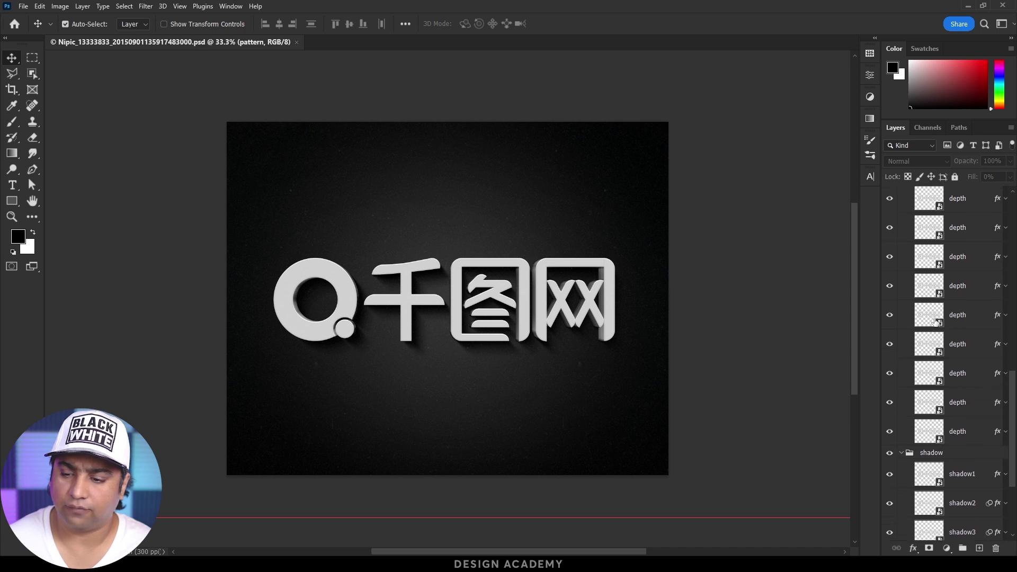
scroll(934, 326, up, 3)
scroll(933, 327, up, 3)
scroll(933, 327, up, 3)
scroll(933, 327, up, 3)
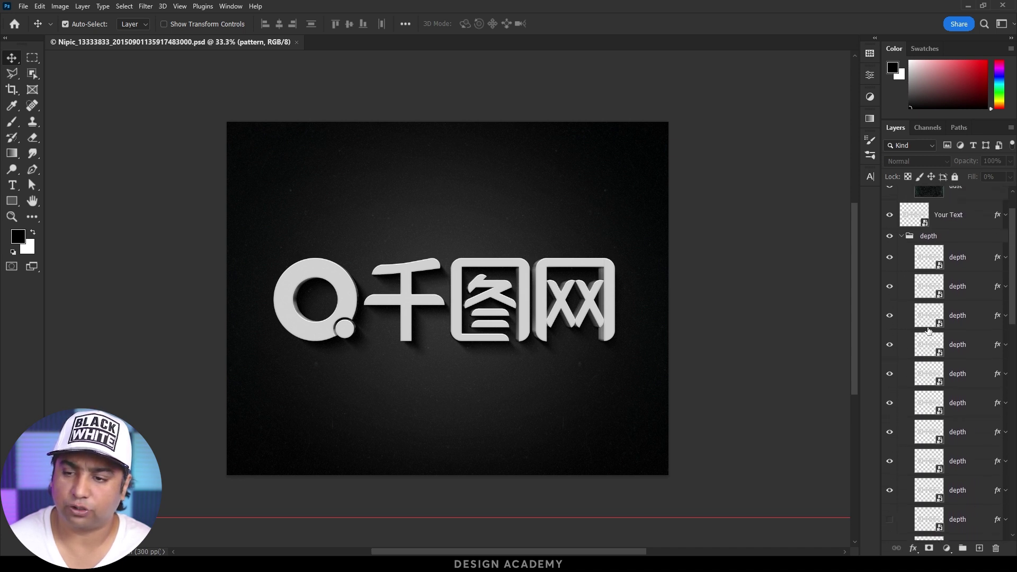
scroll(929, 331, up, 2)
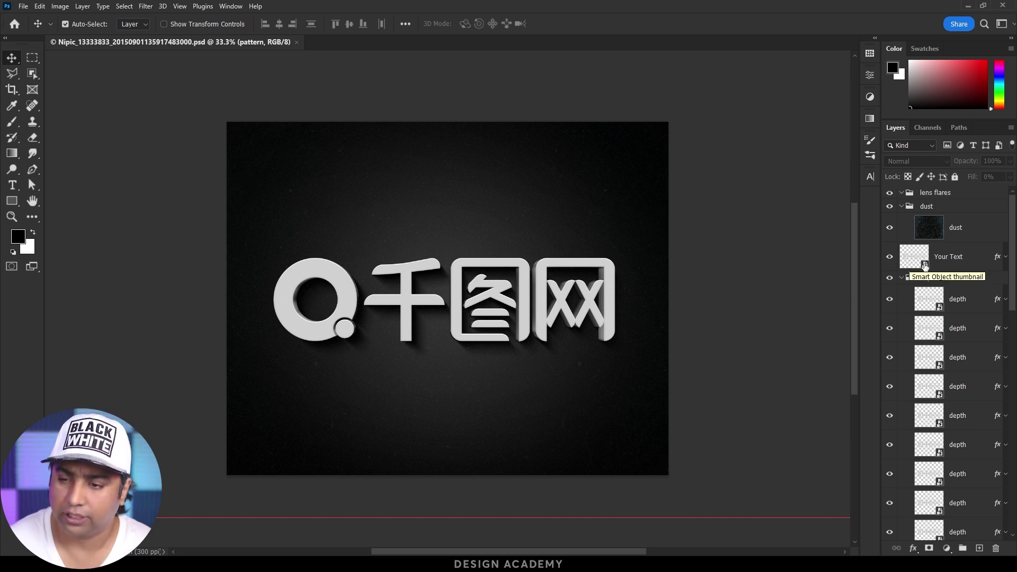
double_click(925, 266)
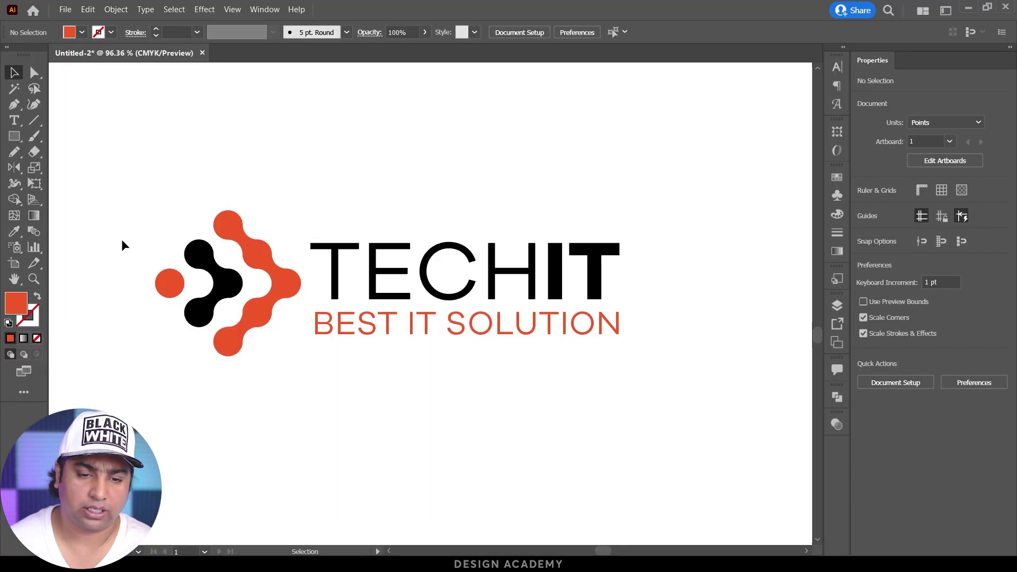
Copy the whole TECHIT logo in Illustrator and paste it into florals2.psb as a smart object.
drag(106, 208, 639, 399)
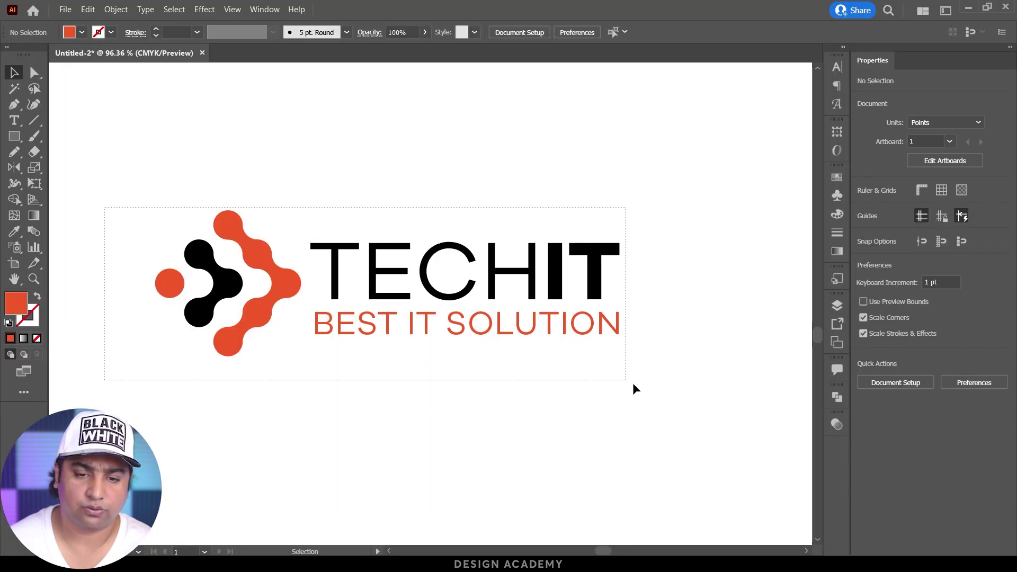
click(88, 9)
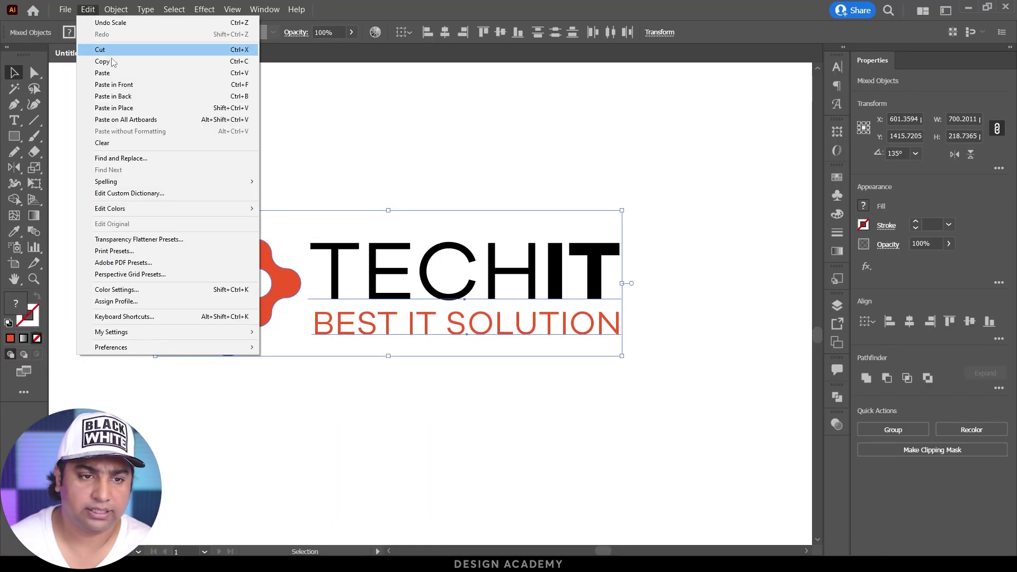
click(112, 63)
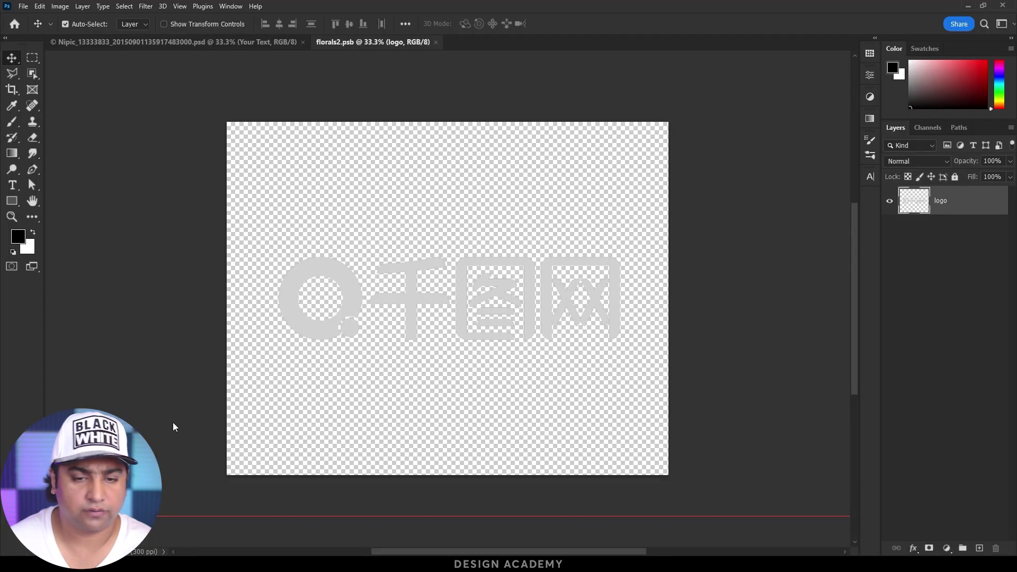
click(40, 6)
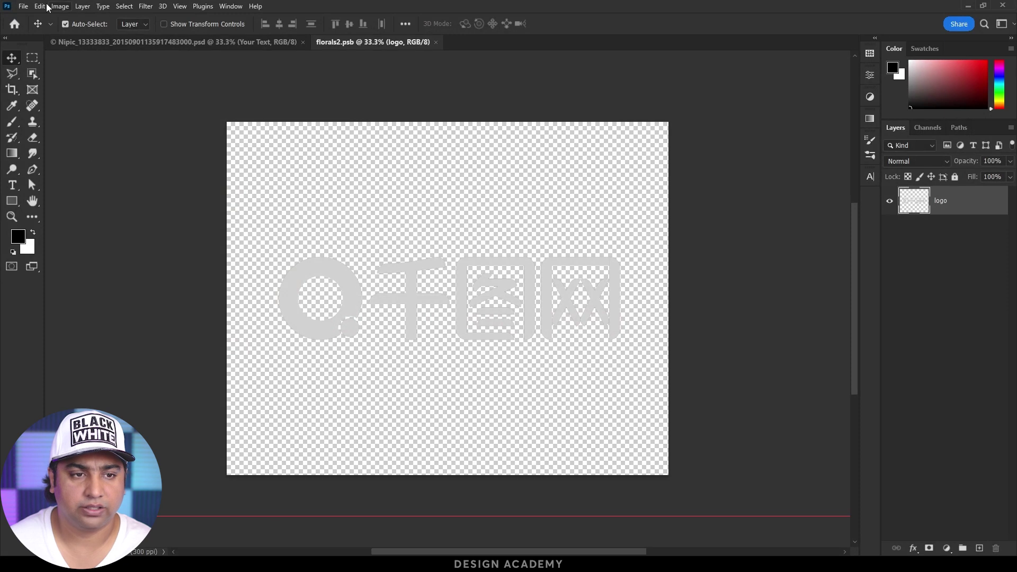
click(58, 100)
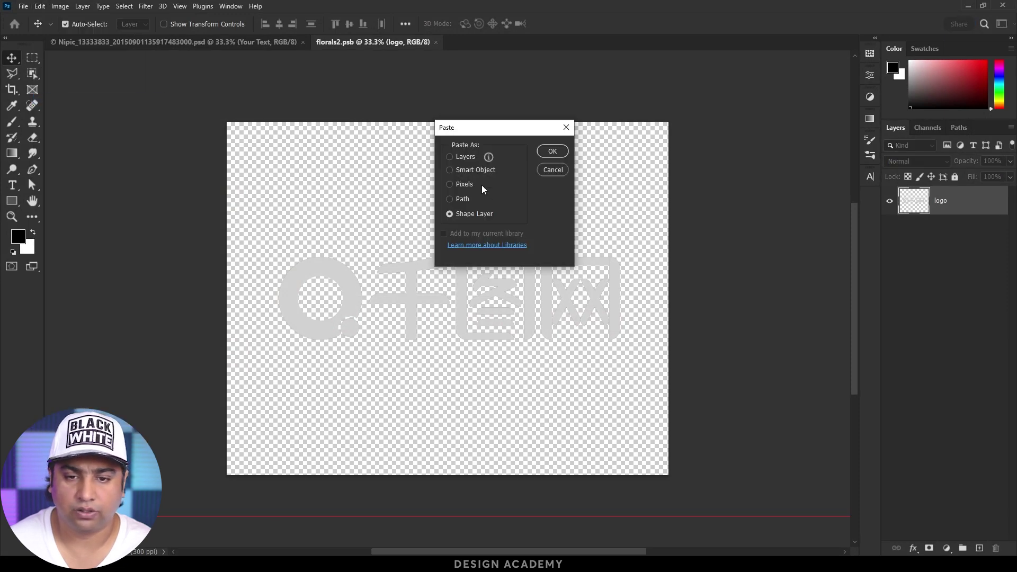
click(552, 152)
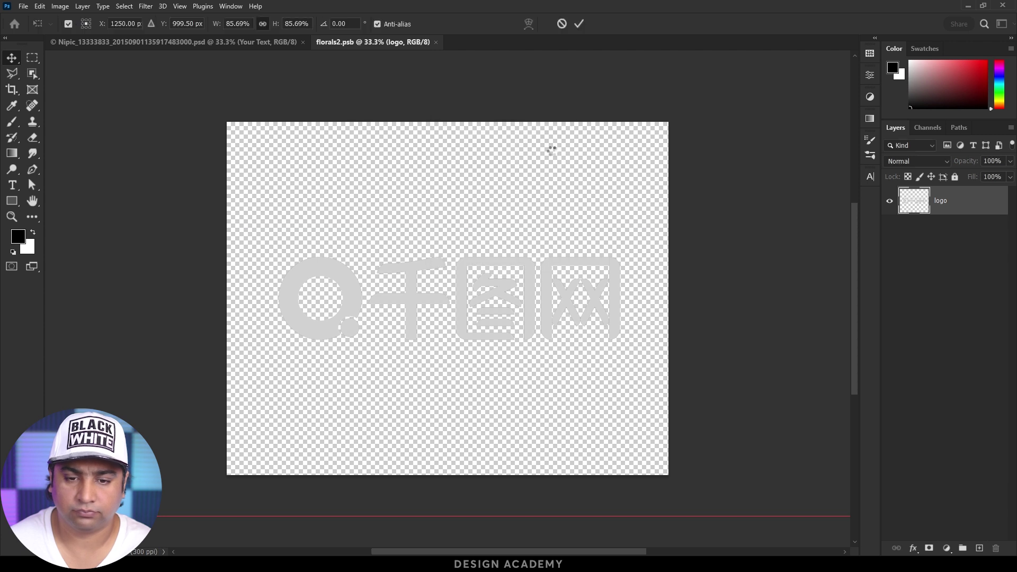
Scale the pasted logo to about 75%, hide the placeholder logo layer, and save the smart object.
drag(449, 367, 449, 359)
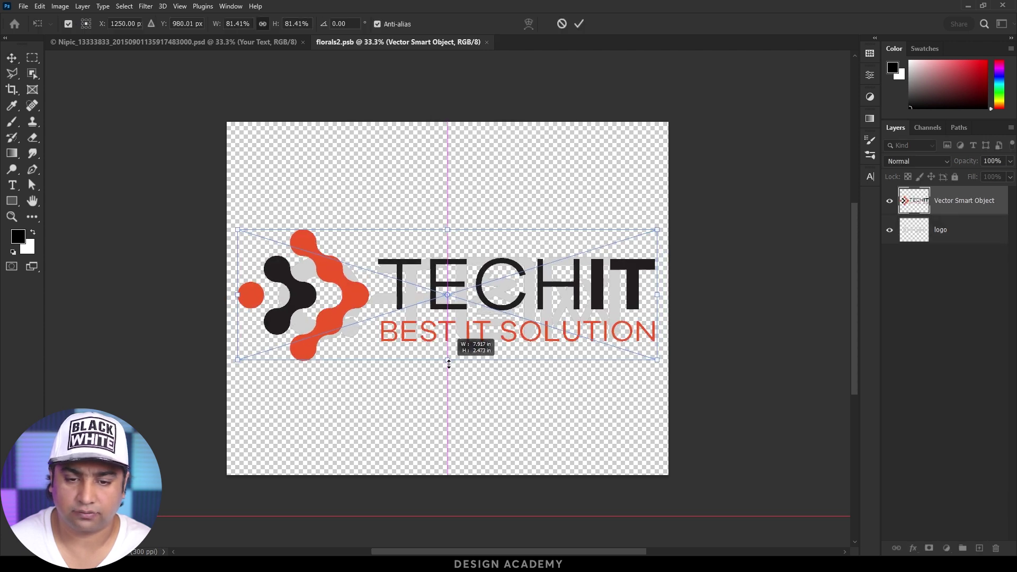
key(Return)
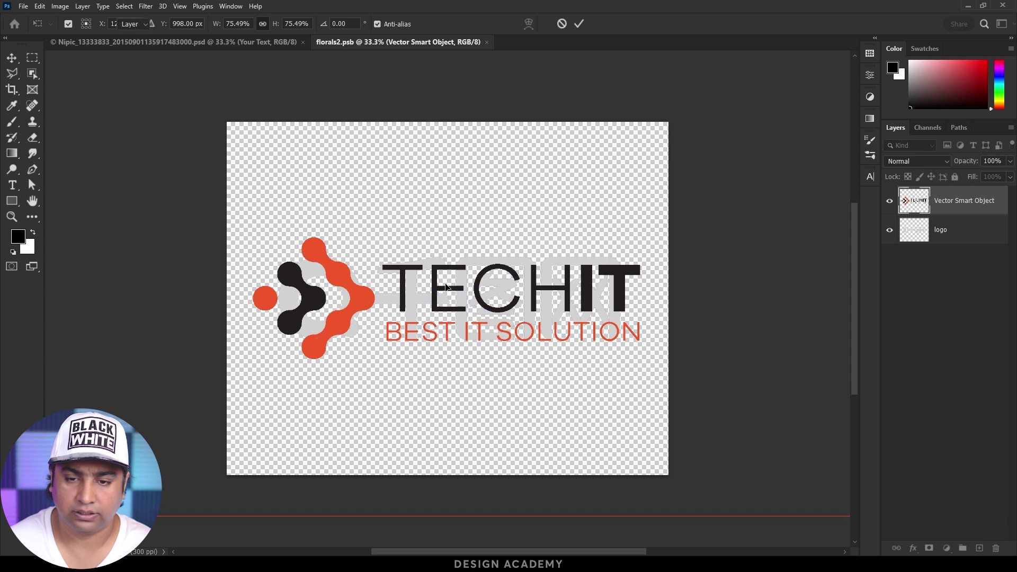
click(889, 231)
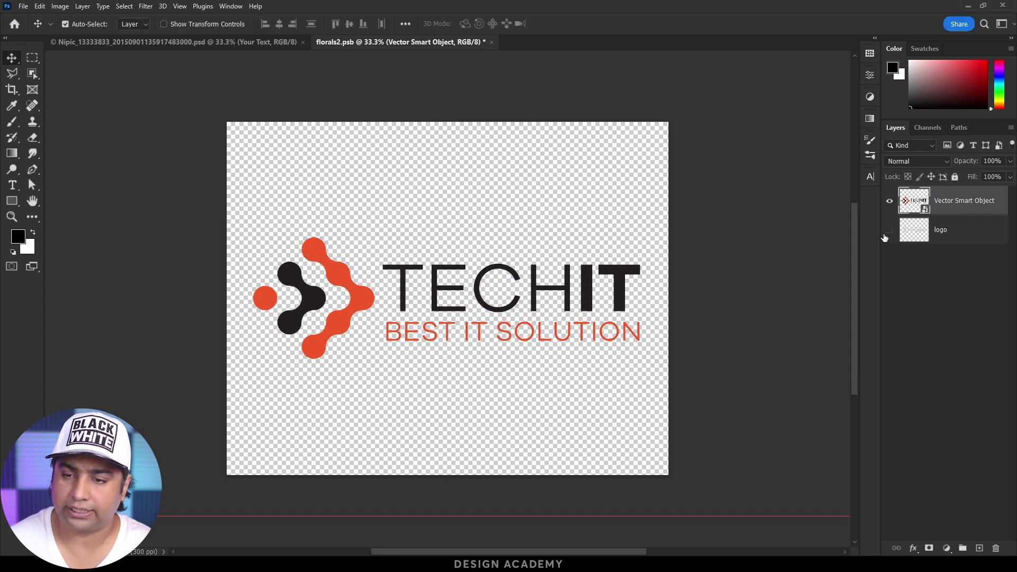
click(491, 42)
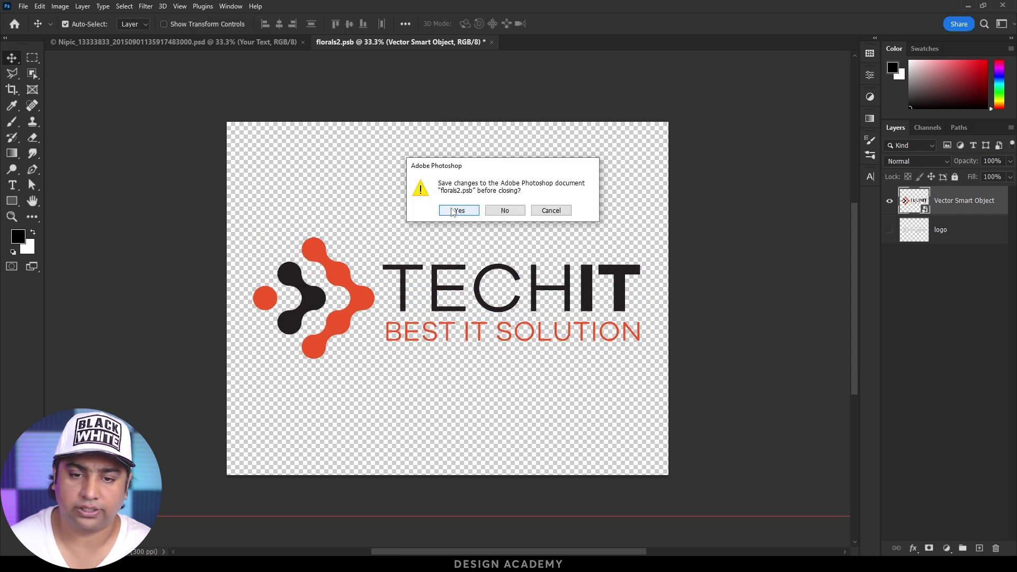
click(457, 210)
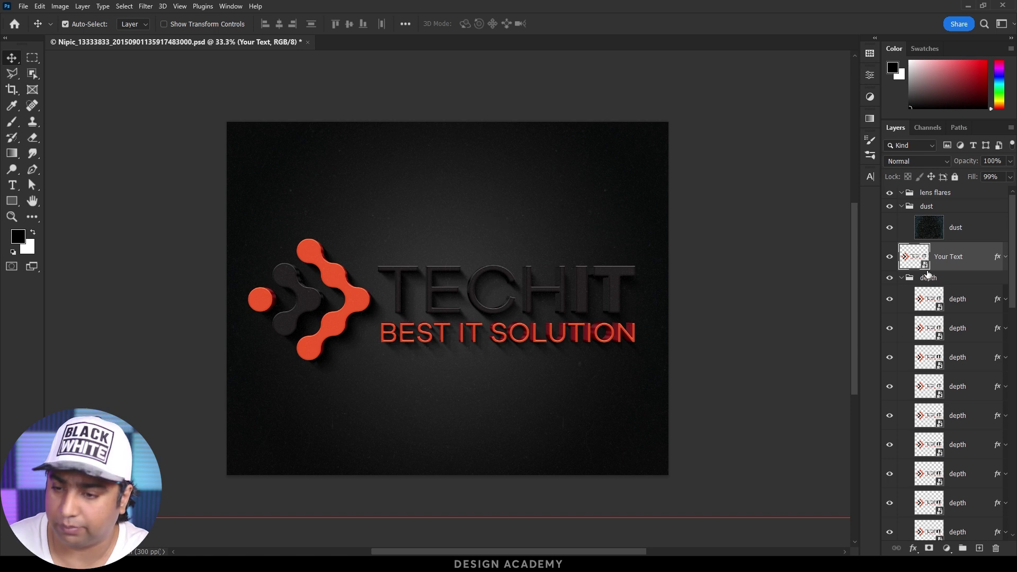
Fill the TECHIT logo solid white inside the Your Text smart object and save it.
double_click(925, 265)
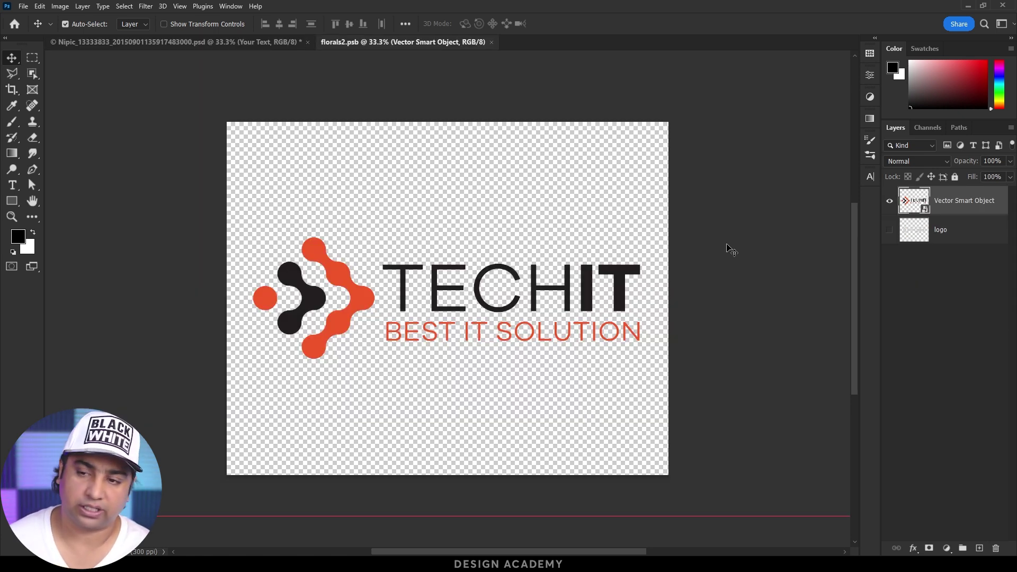
key(ctrl+shift+BackSpace)
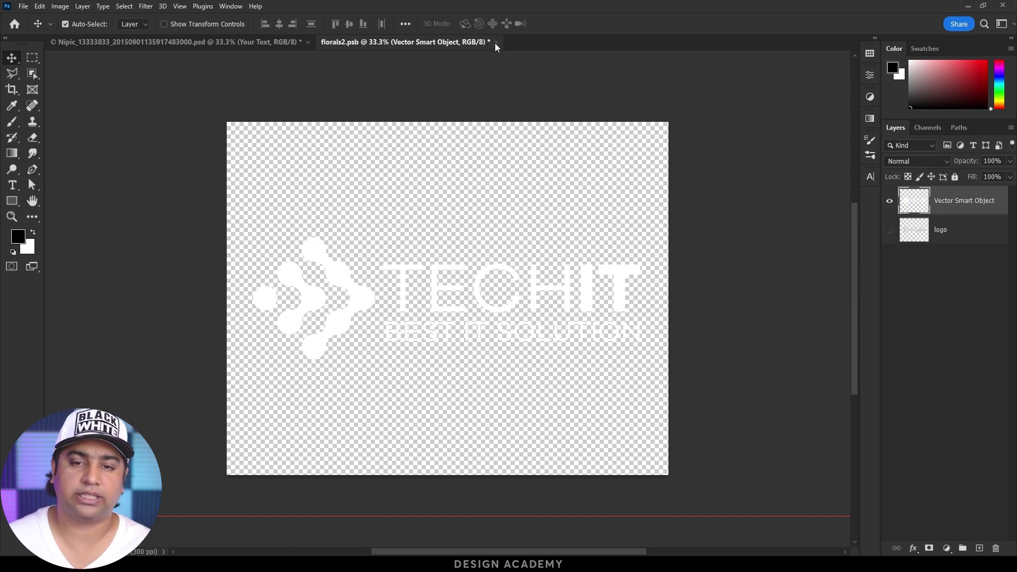
click(496, 42)
click(458, 211)
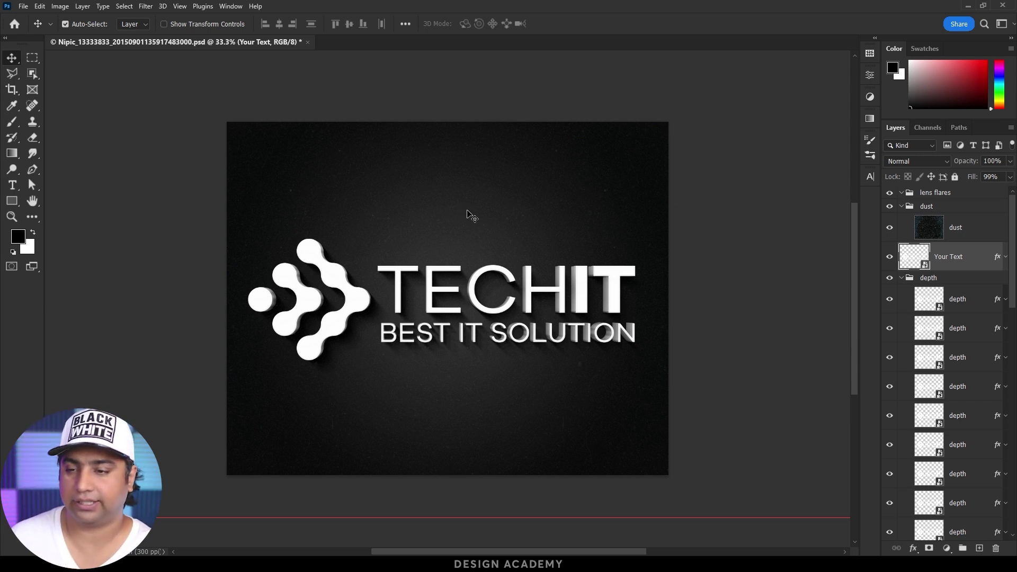
Preview the background with and without the pattern texture, then turn off its Gradient Overlay.
scroll(967, 402, down, 2)
scroll(967, 402, down, 2)
scroll(967, 402, down, 2)
scroll(967, 402, down, 2)
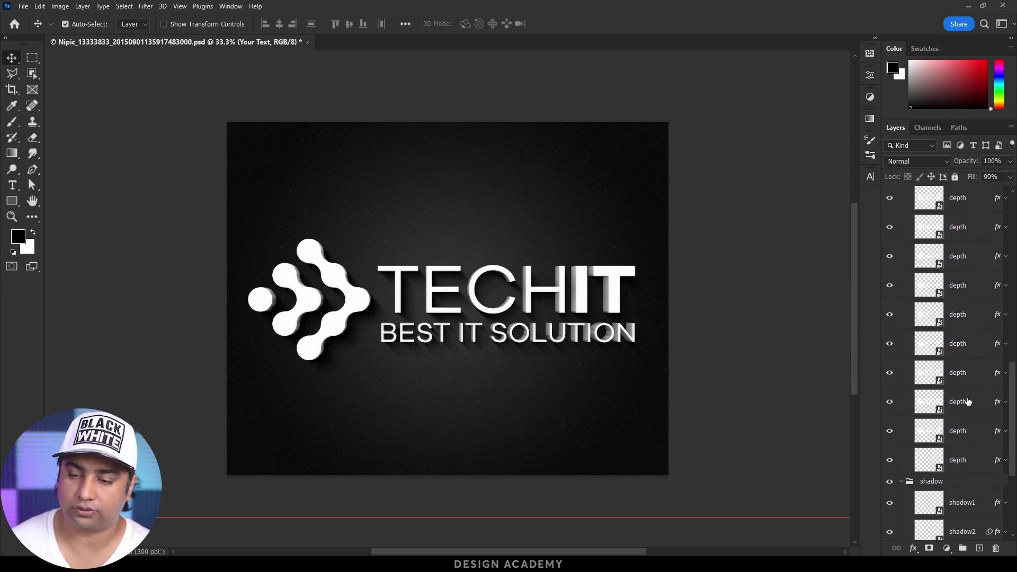
scroll(967, 402, down, 3)
scroll(948, 477, down, 3)
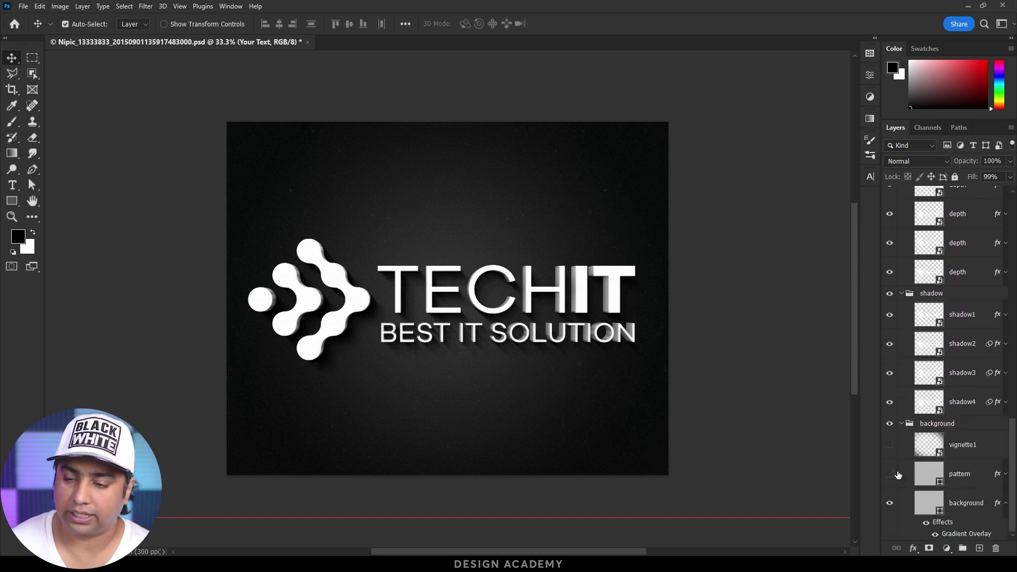
click(890, 474)
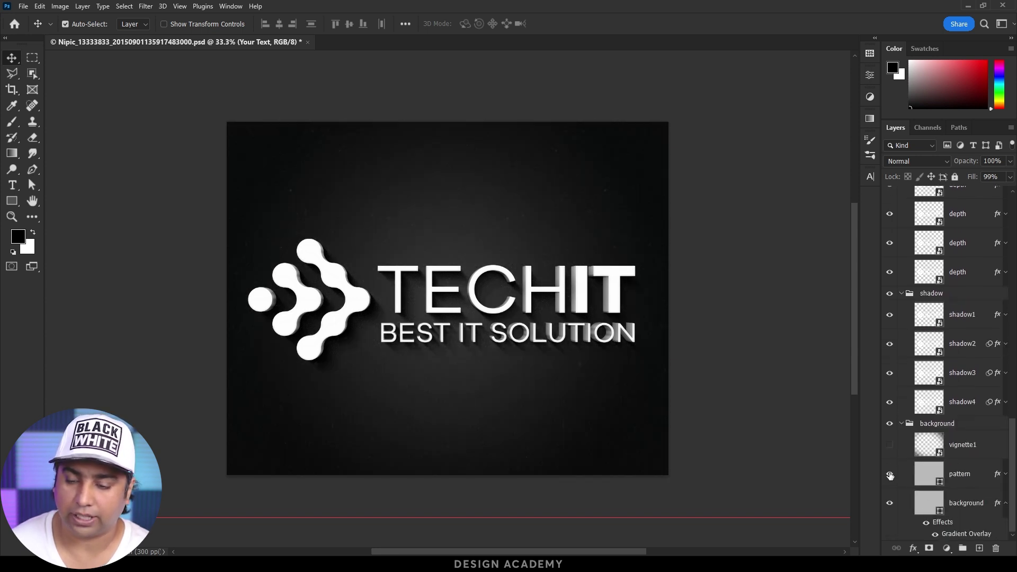
click(890, 474)
click(890, 474)
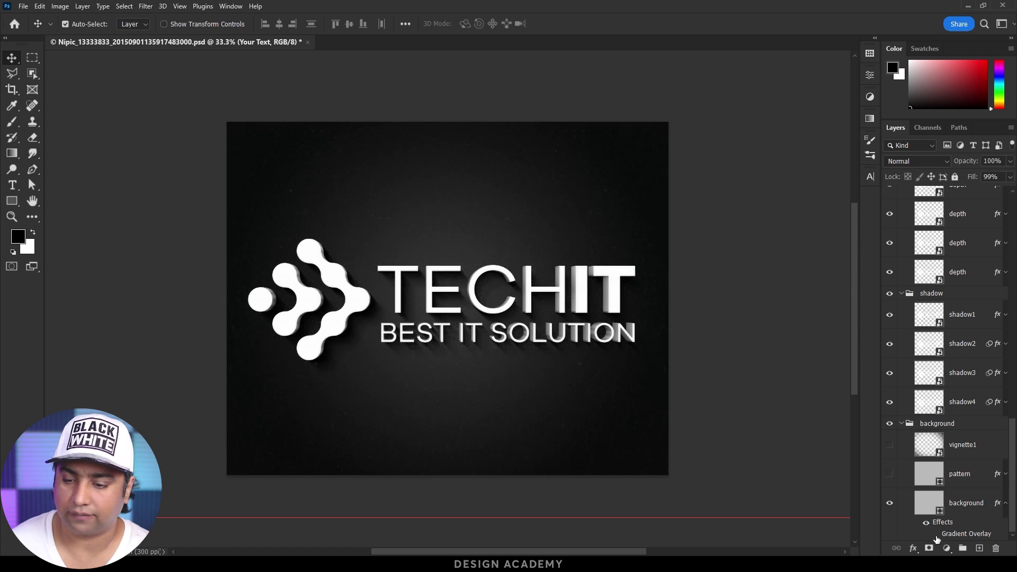
click(937, 538)
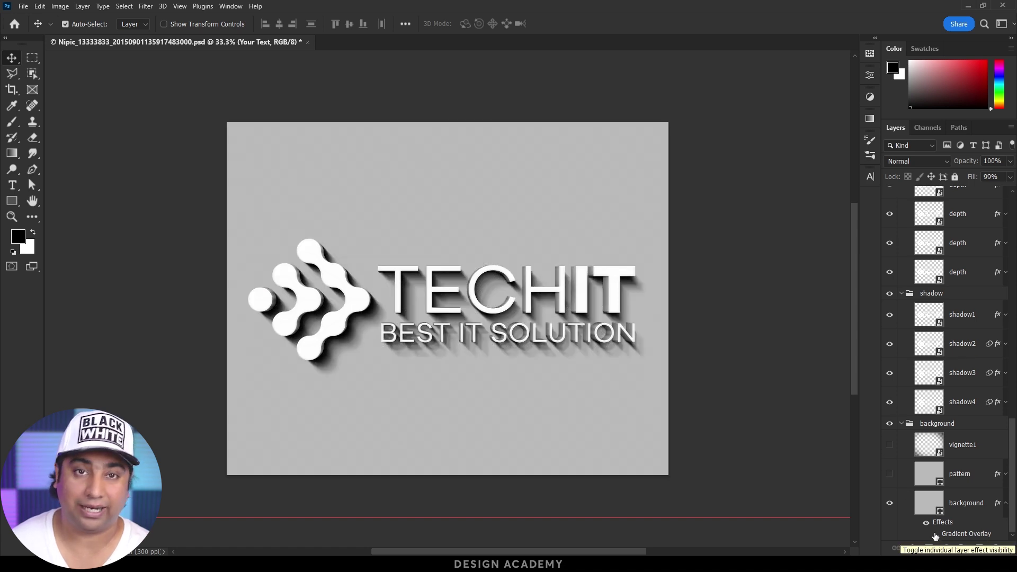
Try a white background fill, discard it, and re-enable the Gradient Overlay.
click(939, 512)
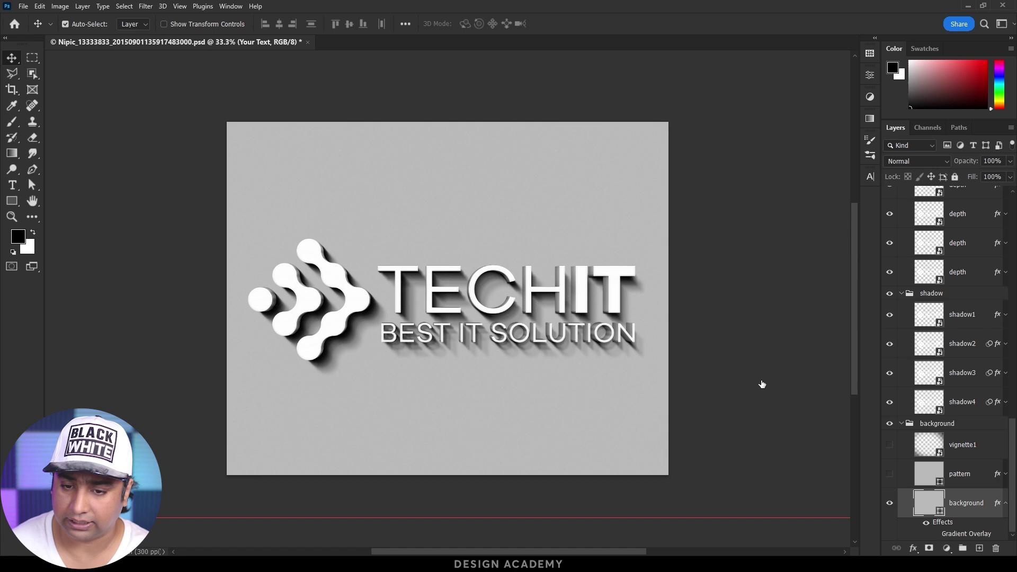
double_click(928, 502)
drag(577, 218, 509, 169)
click(750, 183)
click(935, 534)
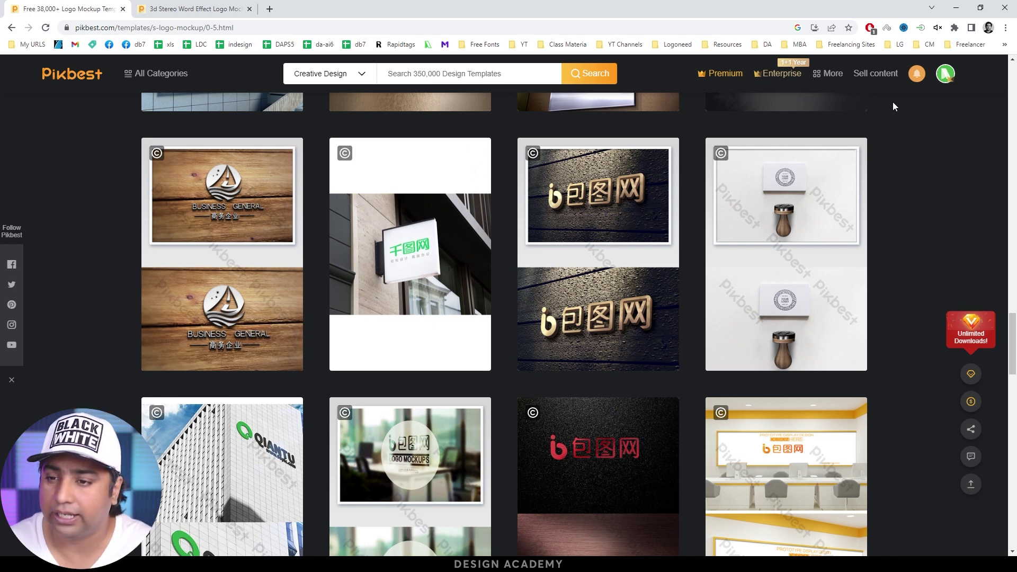
Go to Pikbest's Sell content contributor page.
scroll(916, 211, up, 5)
scroll(916, 212, up, 5)
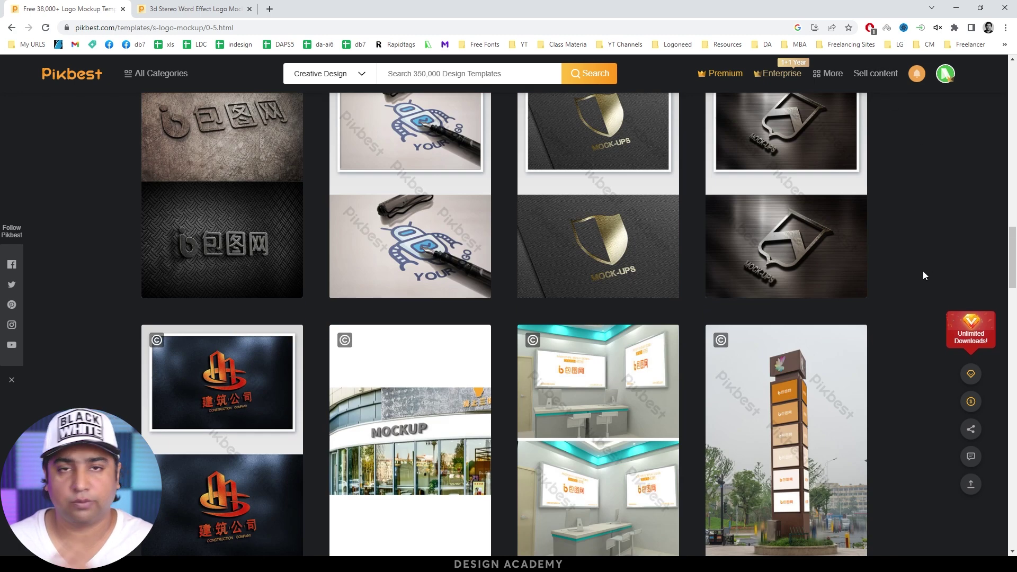
scroll(923, 271, up, 5)
scroll(908, 130, up, 5)
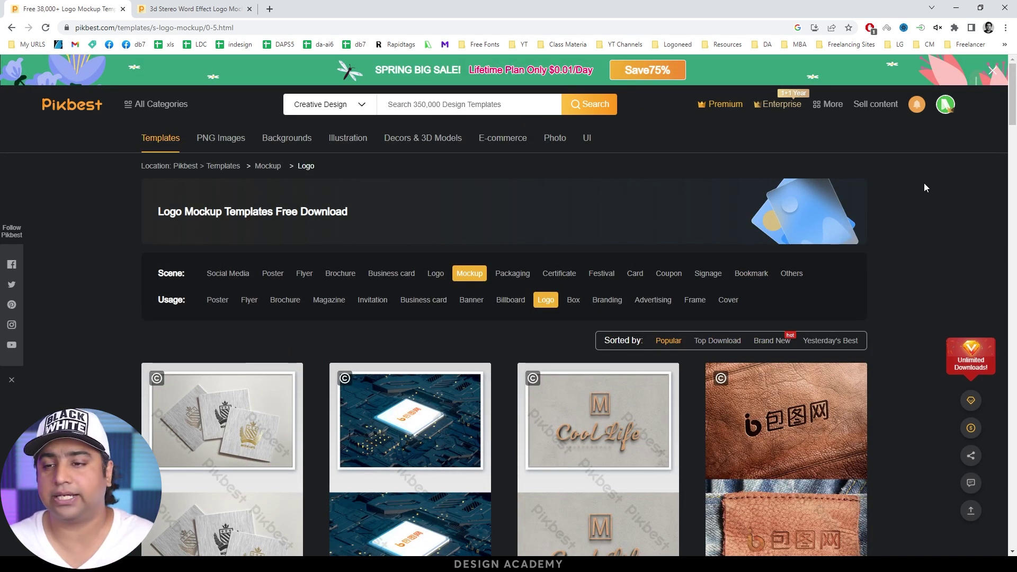
click(876, 106)
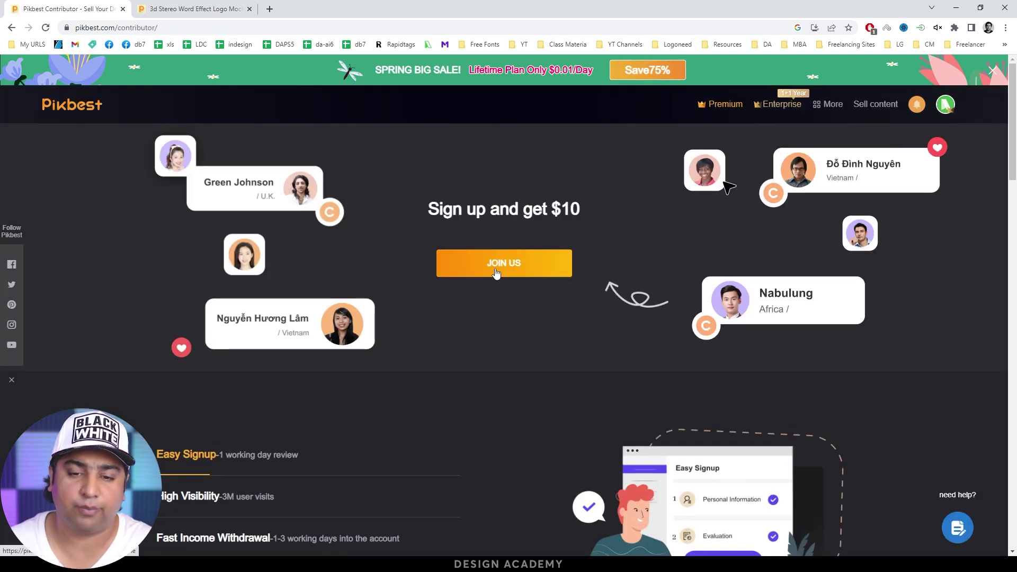
Join as a contributor, accept the terms and conditions, and submit Sign Up Now.
click(495, 272)
scroll(495, 272, down, 5)
scroll(495, 272, down, 4)
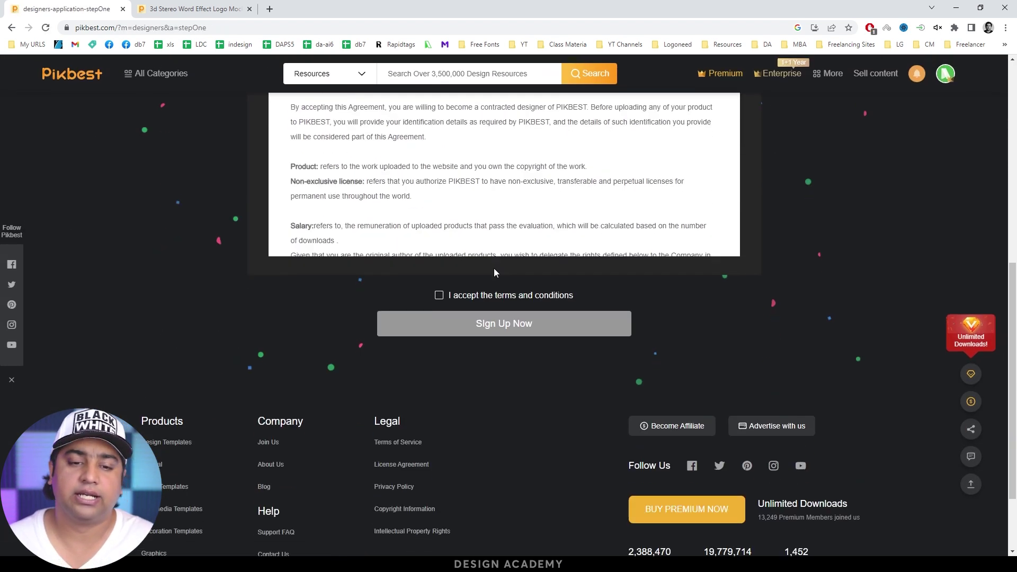
click(439, 295)
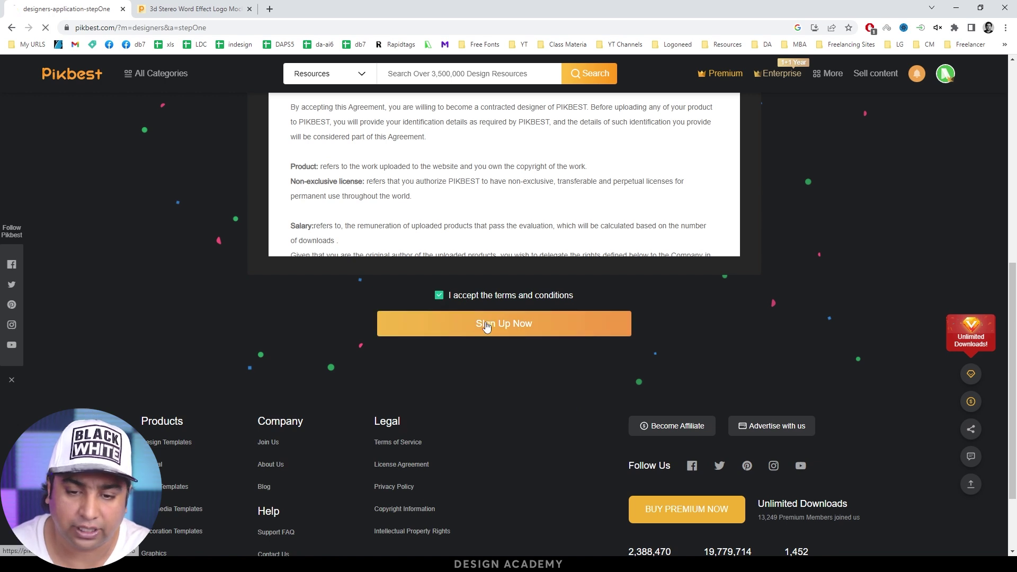
click(484, 324)
scroll(497, 267, down, 3)
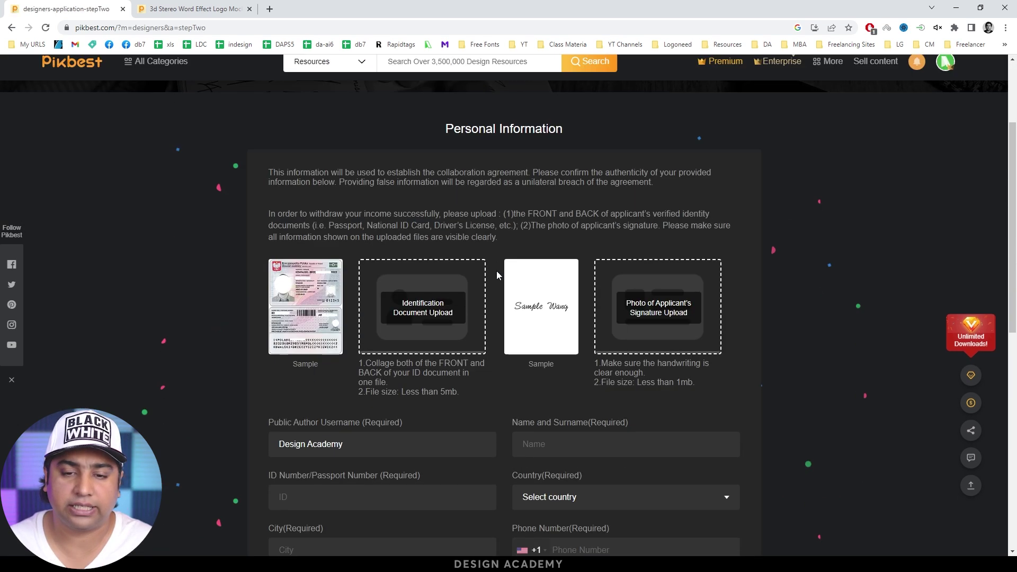
scroll(389, 272, down, 2)
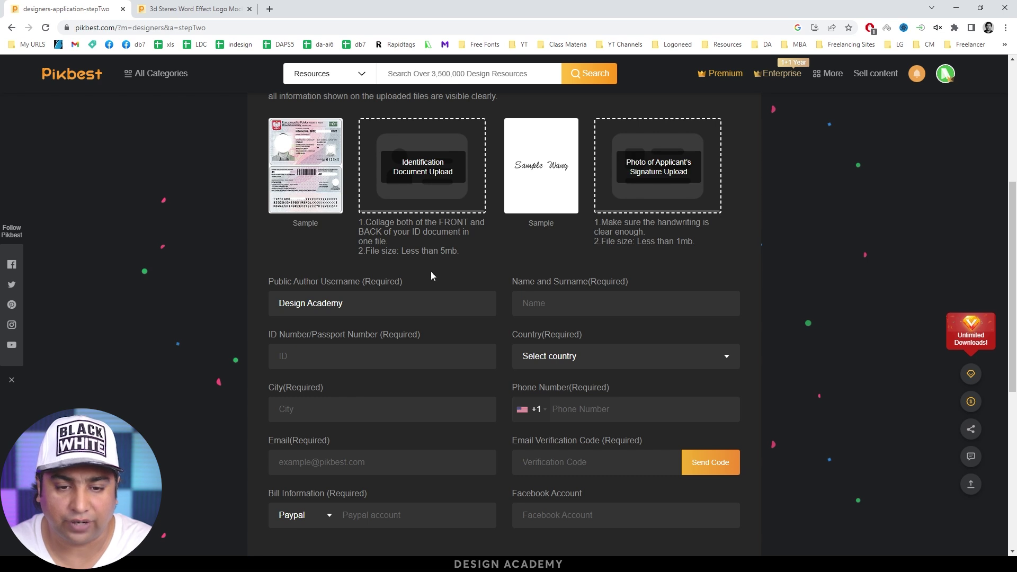
scroll(349, 302, down, 3)
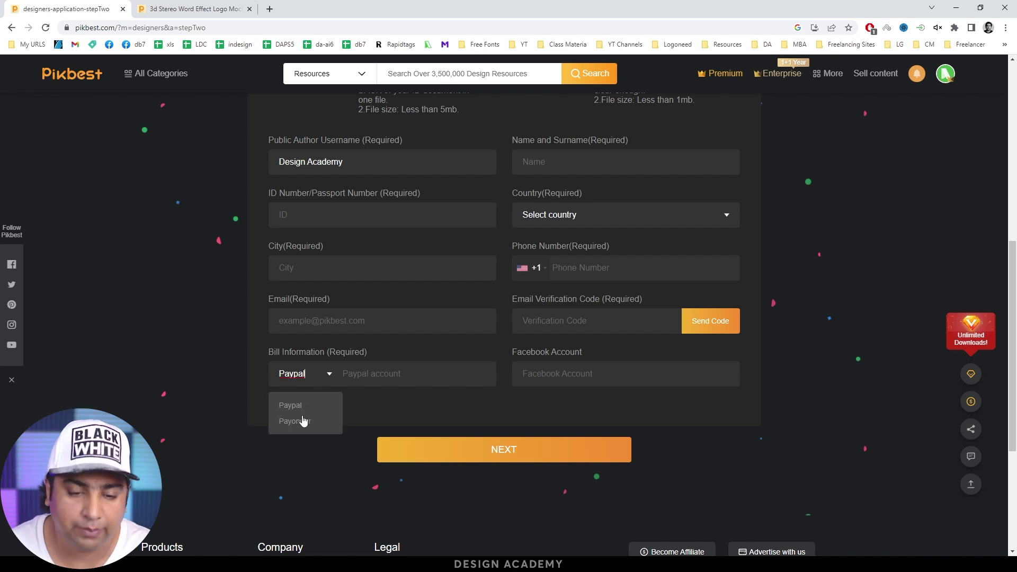
click(195, 356)
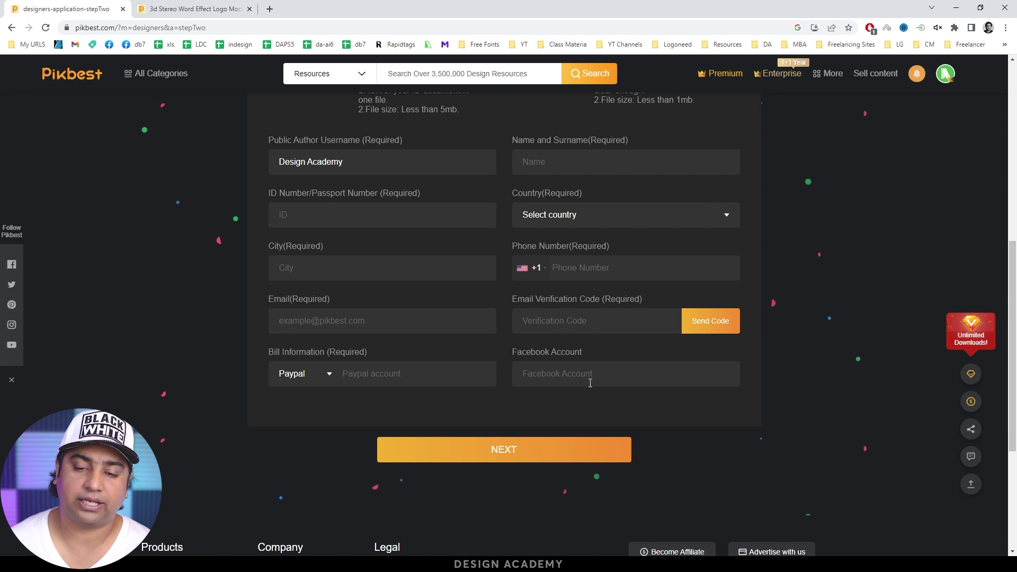
scroll(461, 342, up, 10)
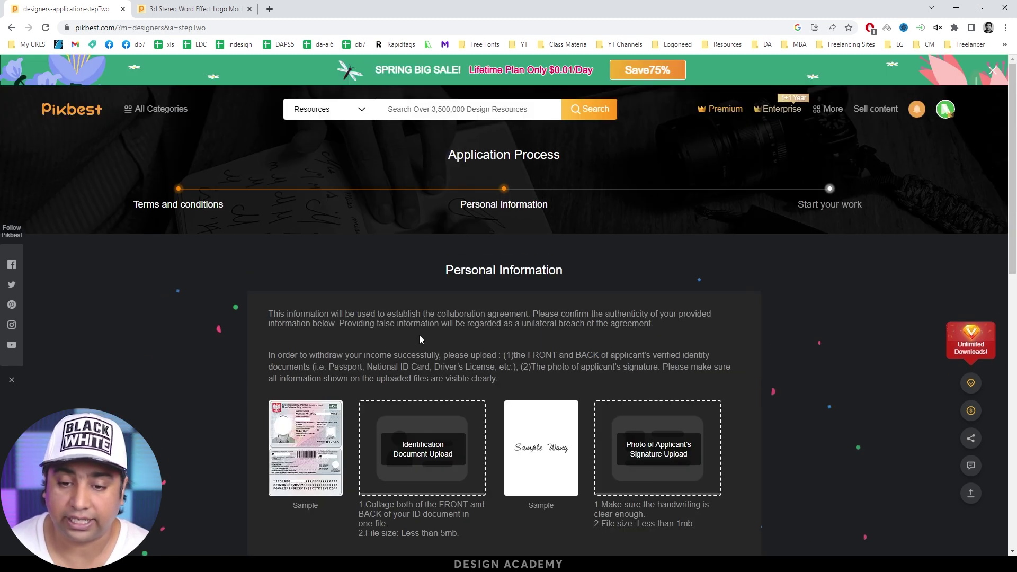